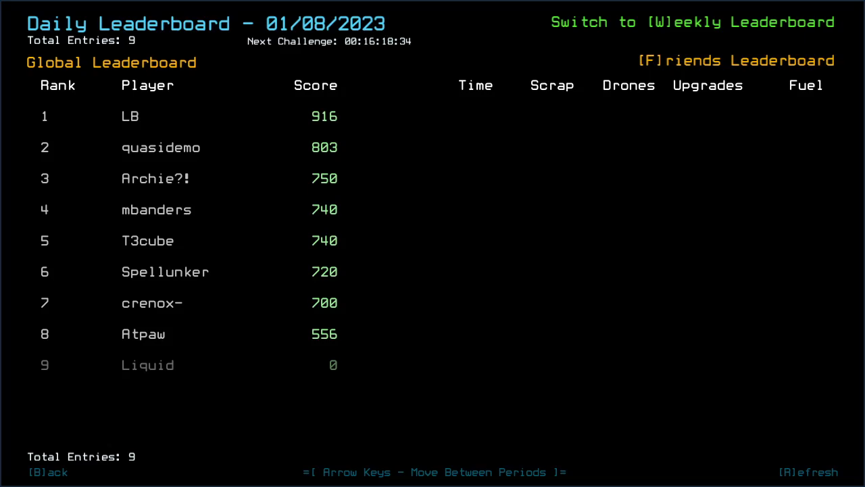
- Step back to the 01/07/2023 daily leaderboard, which has 29 entries and a top score of 845
{"action": "key", "text": "Left"}
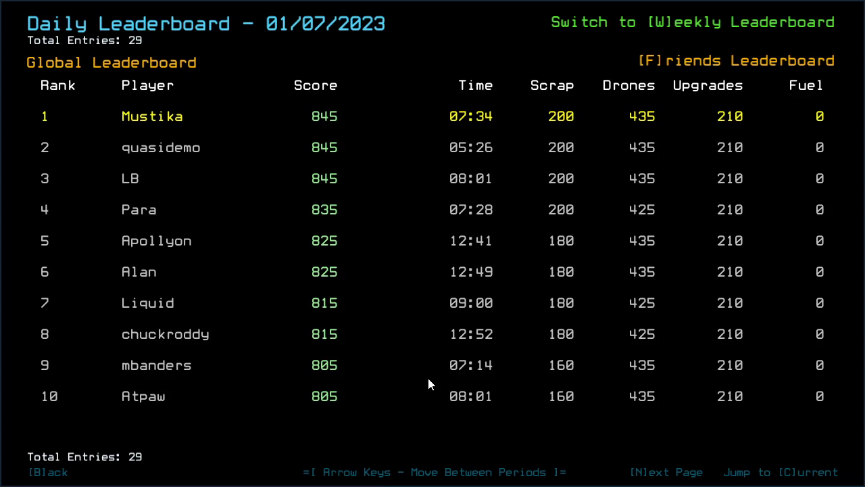
- Reopen the leaderboards, page through the global rankings, and view the friends rankings
{"action": "key", "text": "b"}
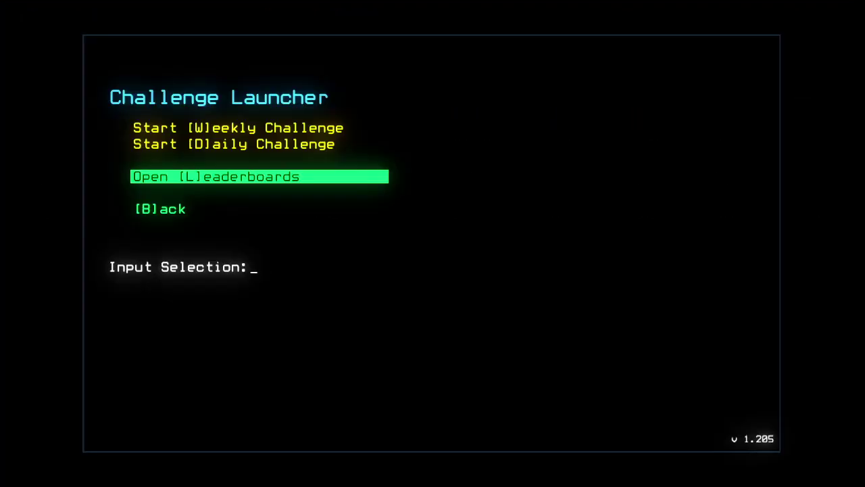
{"action": "key", "text": "l"}
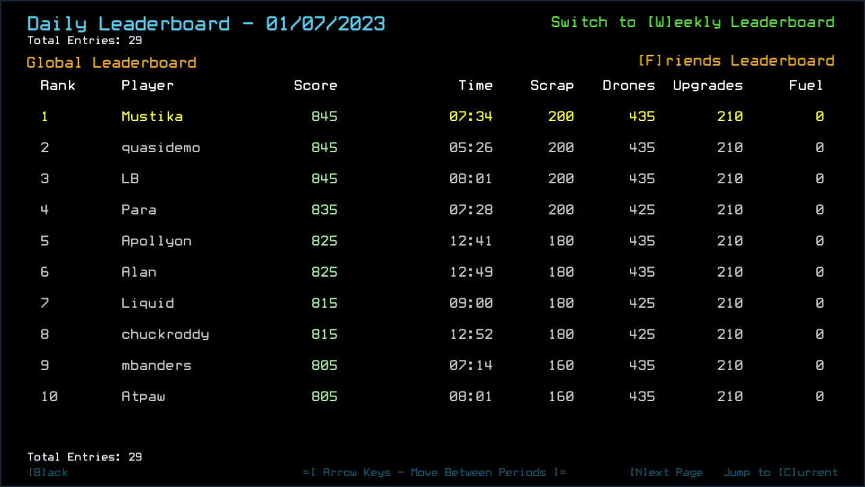
{"action": "key", "text": "n"}
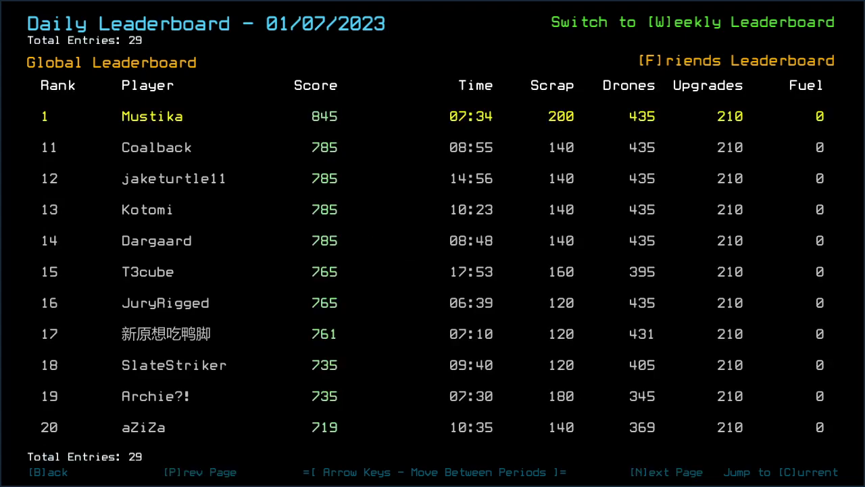
{"action": "key", "text": "n"}
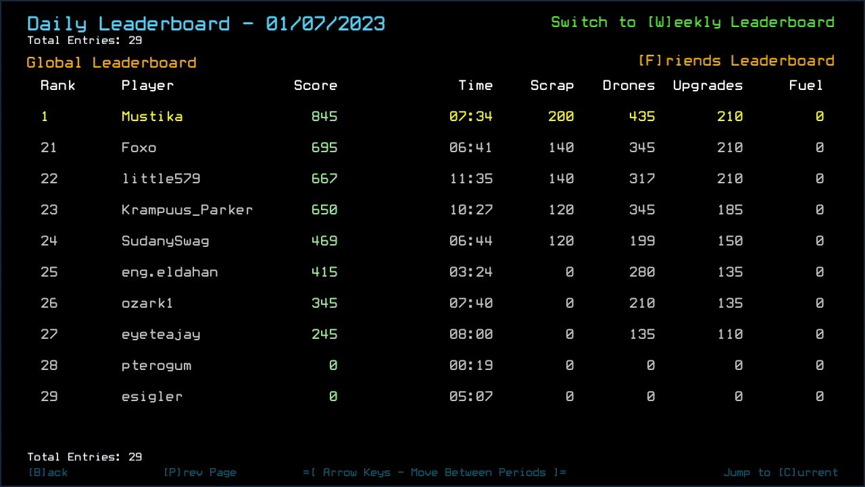
{"action": "key", "text": "f"}
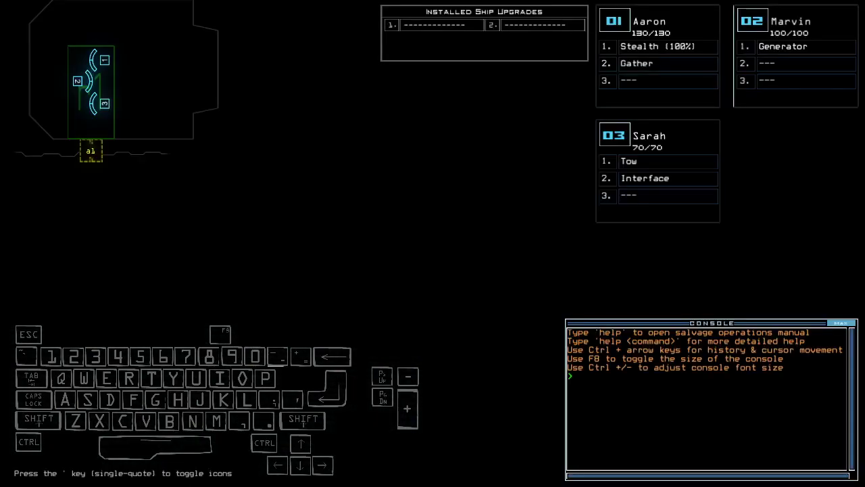
- Recentre the ship map and run 'ready 3;set 2;status' to reshuffle the drone modules
{"action": "key", "text": "Left"}
{"action": "key", "text": "Down"}
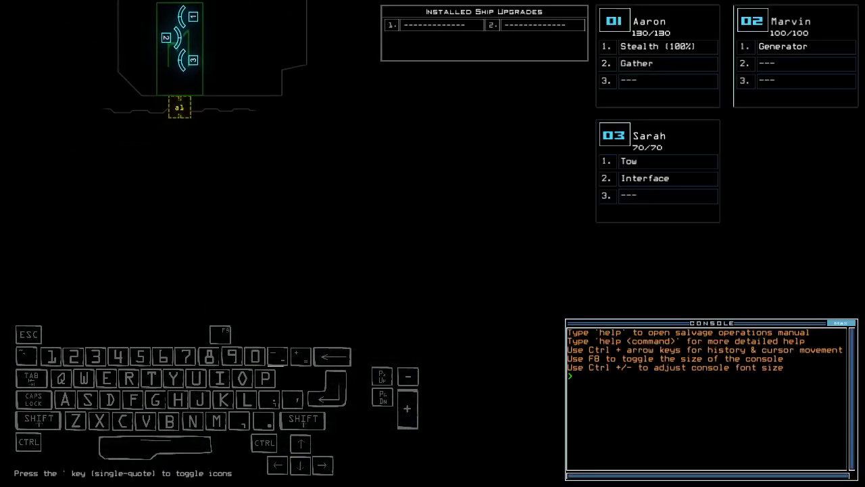
{"action": "key", "text": "Left"}
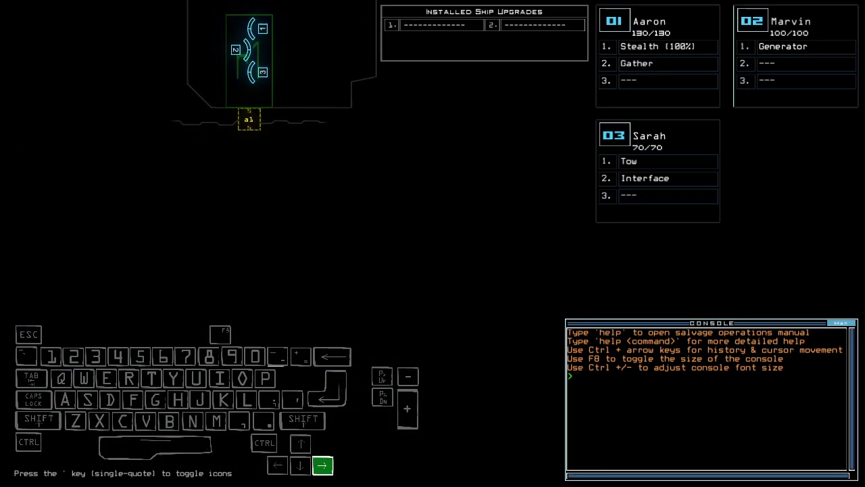
{"action": "key", "text": "Right"}
{"action": "key", "text": "alt+a"}
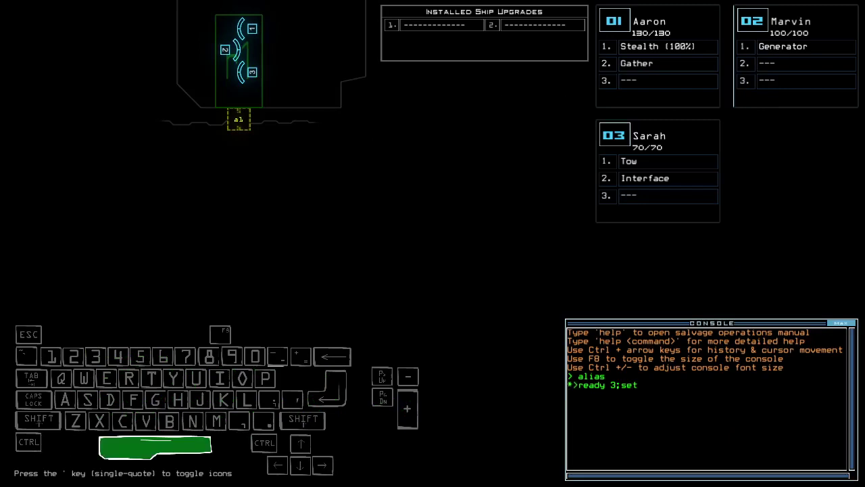
{"action": "type", "text": "status"}
{"action": "key", "text": "Return"}
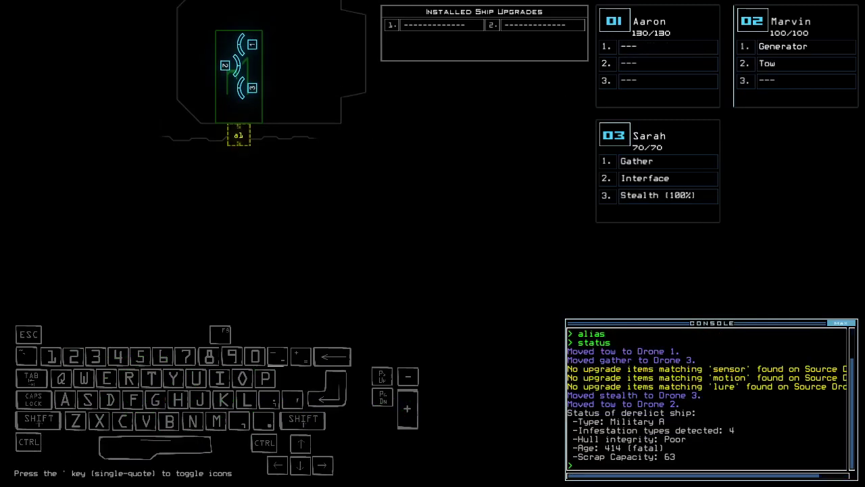
{"action": "key", "text": "Left"}
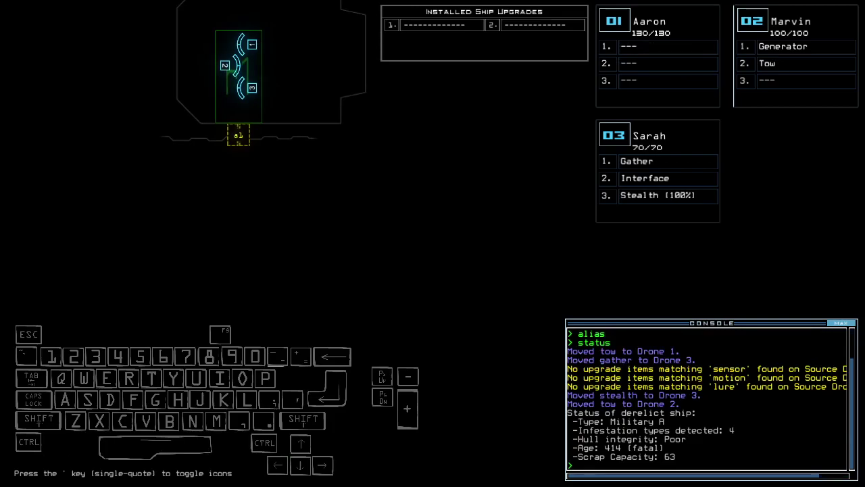
- Start the mission and have Marvin tow the derelict drone Holly
{"action": "key", "text": "Left"}
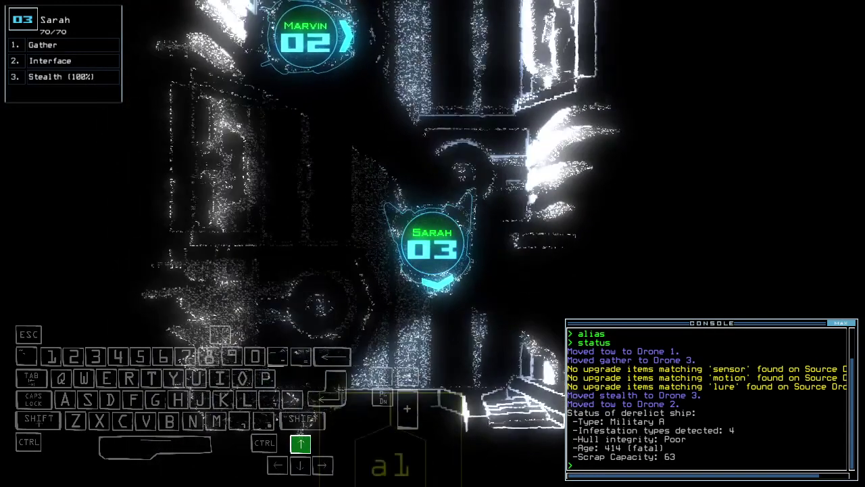
{"action": "key", "text": "Right"}
{"action": "key", "text": "Up"}
{"action": "key", "text": "Left"}
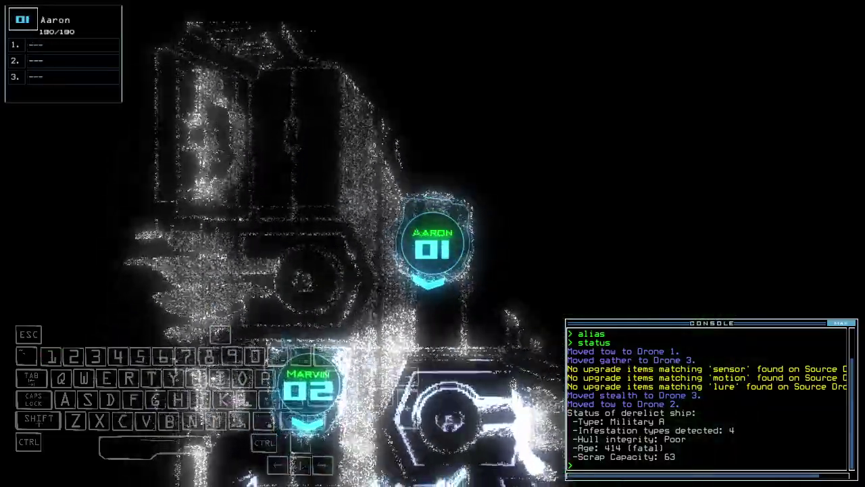
{"action": "key", "text": "Left"}
{"action": "type", "text": "go"}
{"action": "key", "text": "Return"}
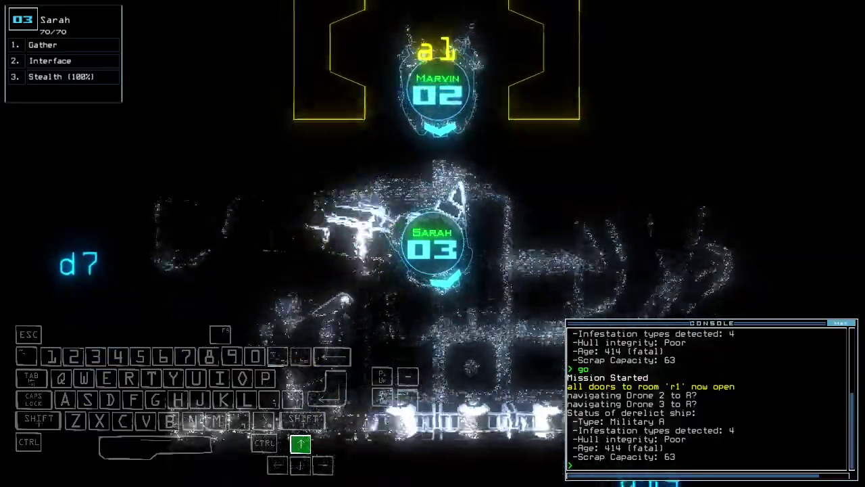
{"action": "type", "text": "tow 2"}
{"action": "key", "text": "Return"}
{"action": "type", "text": "g"}
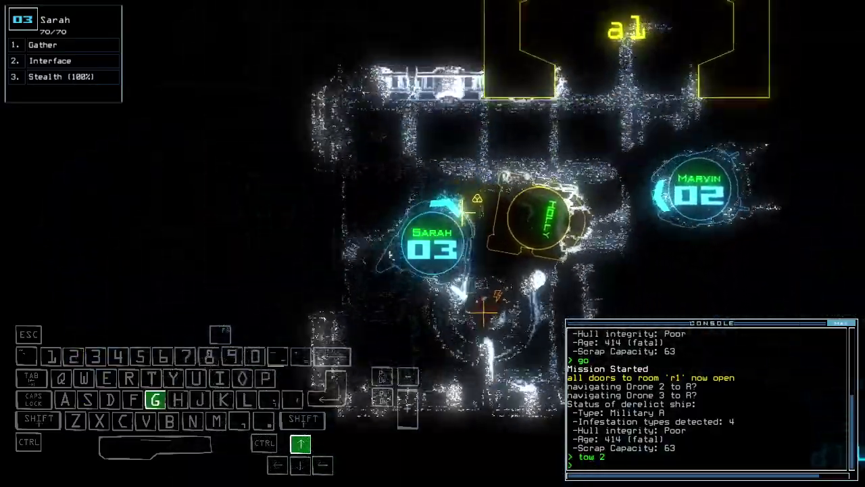
- Gather scrap and activate Marvin's generator
{"action": "key", "text": "Return"}
{"action": "type", "text": "swap"}
{"action": "key", "text": "Return"}
{"action": "key", "text": "Escape"}
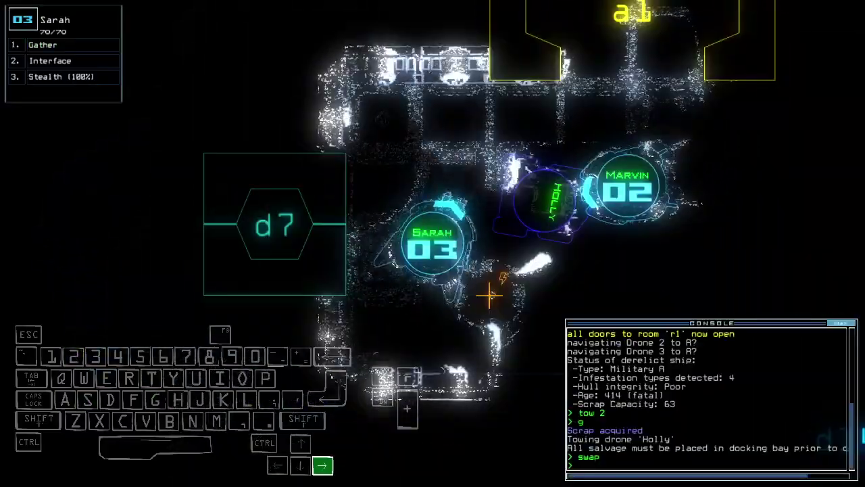
{"action": "type", "text": "g"}
{"action": "key", "text": "Up"}
{"action": "type", "text": "2"}
{"action": "key", "text": "Return"}
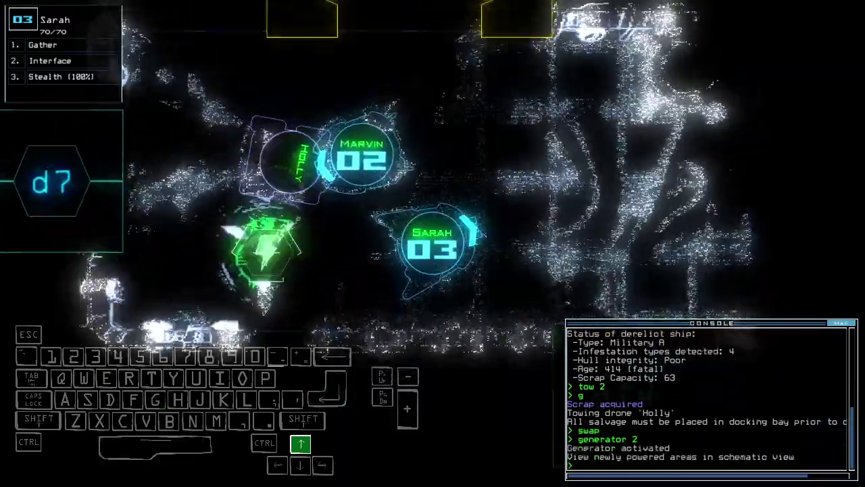
- Send stealthed Sarah through door d7 to gather scrap, then close d7
{"action": "key", "text": "Tab"}
{"action": "key", "text": "Tab"}
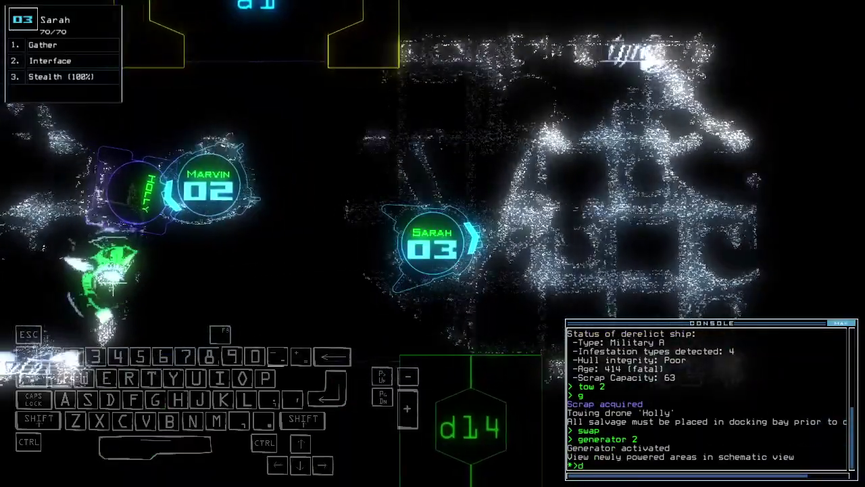
{"action": "type", "text": "d7 d7"}
{"action": "key", "text": "Return"}
{"action": "key", "text": "Tab"}
{"action": "key", "text": "Tab"}
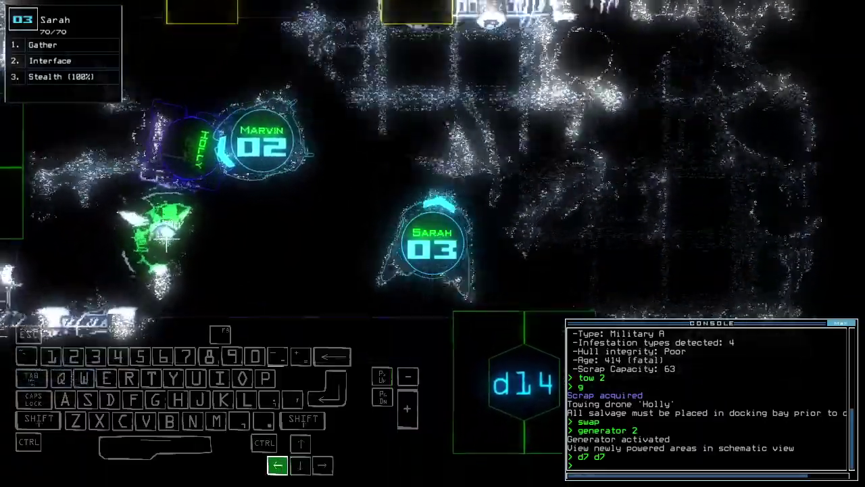
{"action": "key", "text": "Up"}
{"action": "type", "text": "st;d7"}
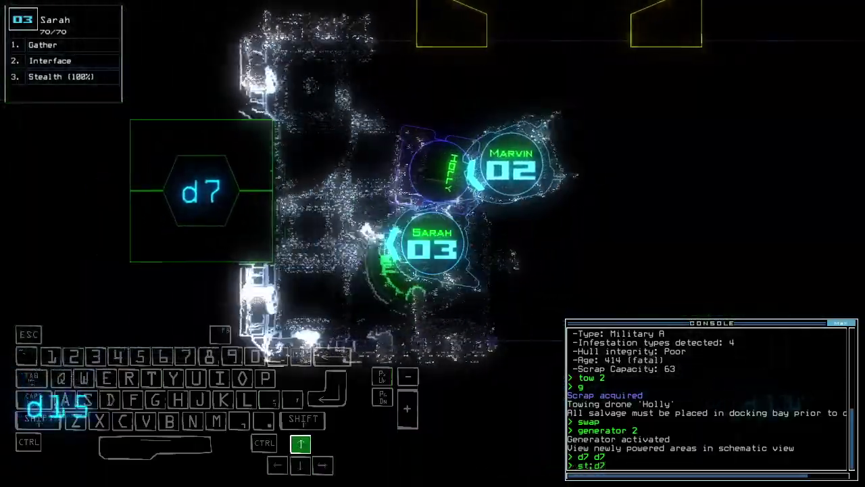
{"action": "key", "text": "Return"}
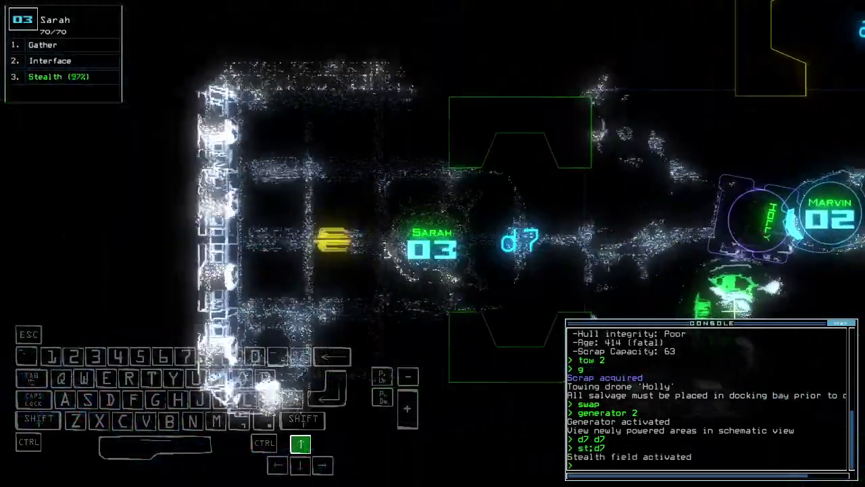
{"action": "type", "text": "g"}
{"action": "key", "text": "Return"}
{"action": "key", "text": "Left"}
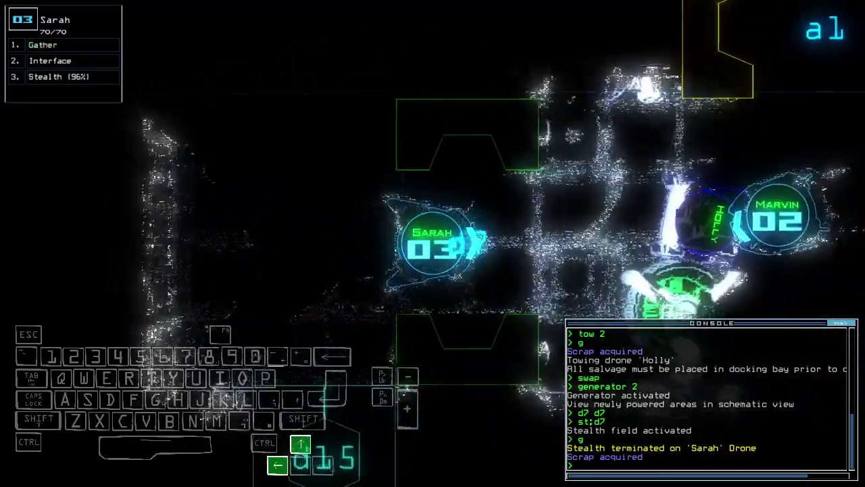
{"action": "type", "text": "d7"}
{"action": "key", "text": "Return"}
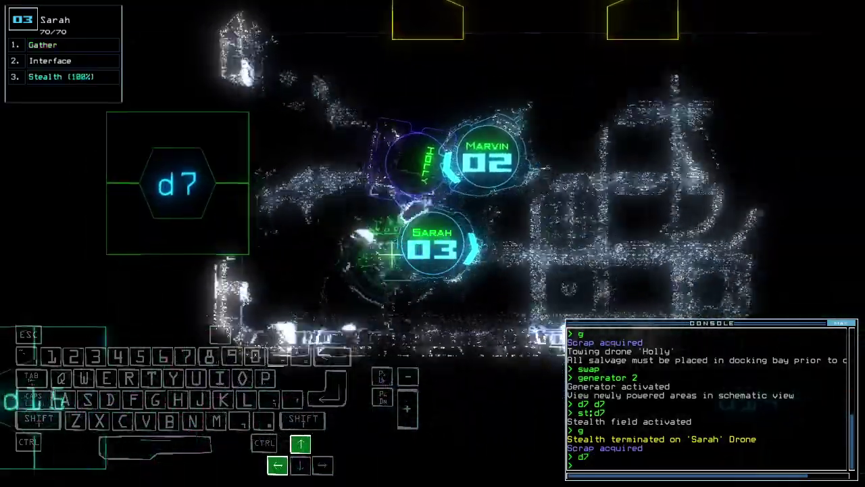
{"action": "key", "text": "Tab"}
{"action": "key", "text": "Tab"}
{"action": "type", "text": "d14 d"}
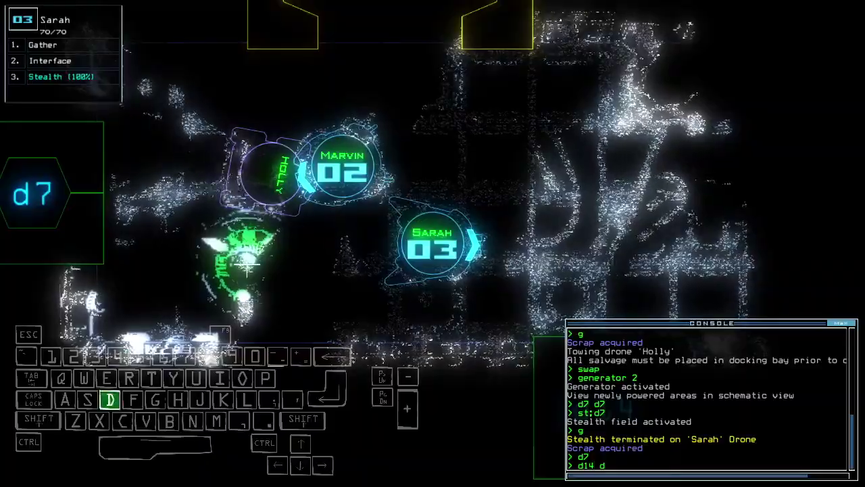
{"action": "type", "text": "14"}
{"action": "key", "text": "Tab"}
- Move Sarah under stealth through doors d14 and d8
{"action": "key", "text": "Return"}
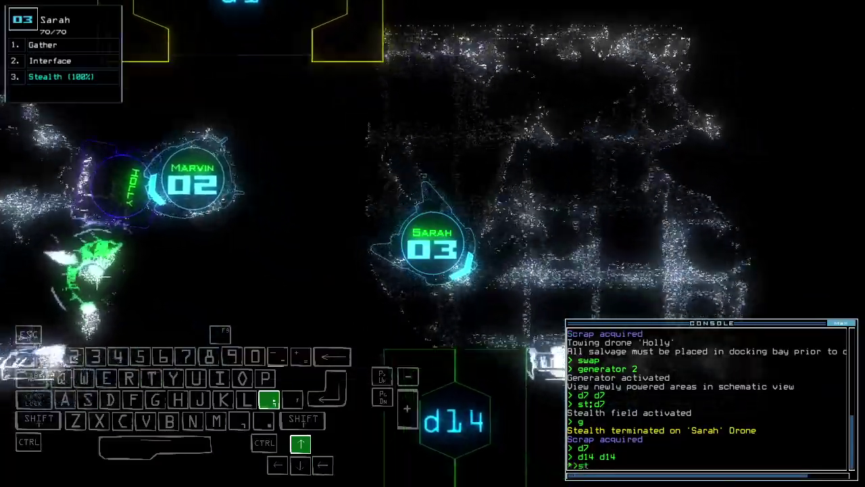
{"action": "type", "text": "st:d14"}
{"action": "key", "text": "Return"}
{"action": "type", "text": "d14"}
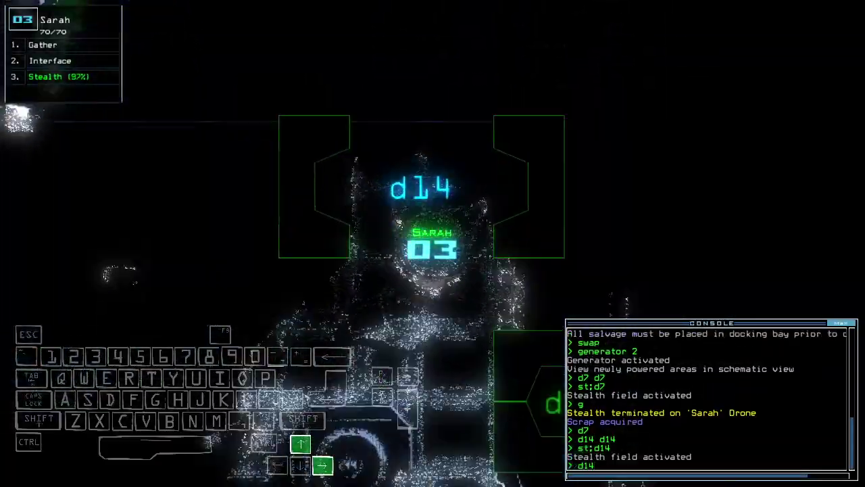
{"action": "key", "text": "Return"}
{"action": "key", "text": "Left"}
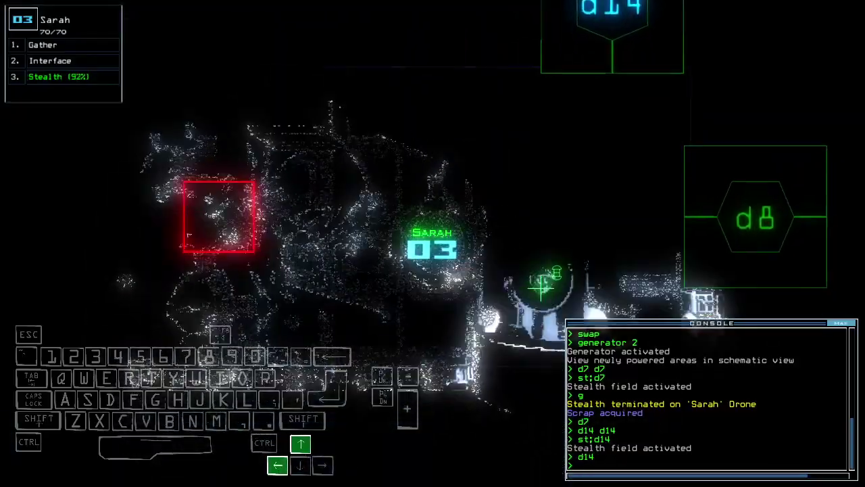
{"action": "type", "text": "d8"}
{"action": "key", "text": "Return"}
{"action": "key", "text": "Up"}
{"action": "type", "text": "d"}
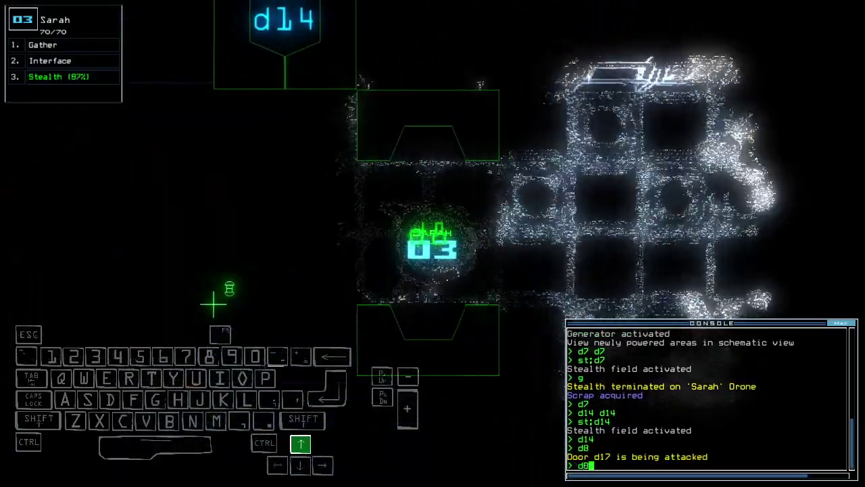
{"action": "type", "text": "8"}
{"action": "key", "text": "Return"}
{"action": "key", "text": "Tab"}
{"action": "key", "text": "Tab"}
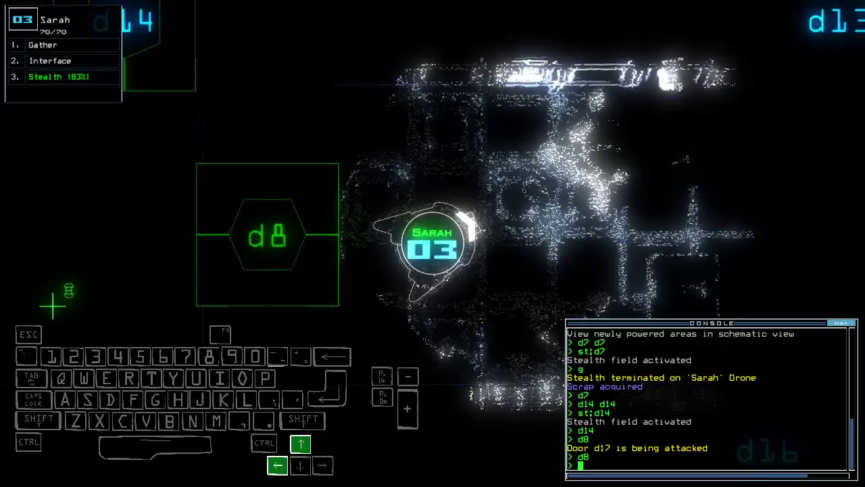
{"action": "type", "text": "d16 d16"}
- Send Sarah through doors d16 and d5, steering her along the corridor
{"action": "key", "text": "Tab"}
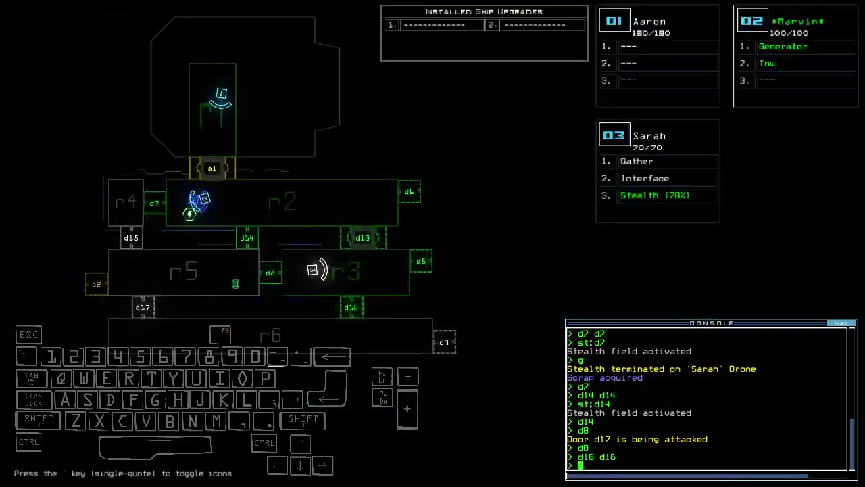
{"action": "key", "text": "Tab"}
{"action": "key", "text": "Up"}
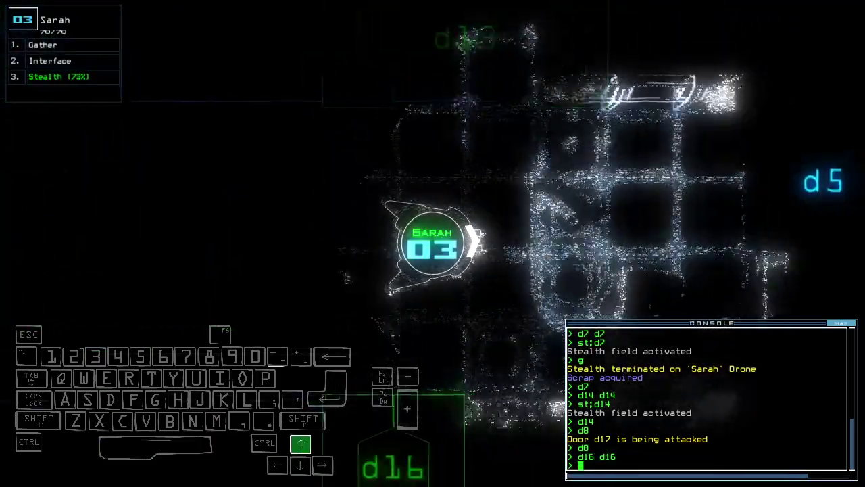
{"action": "type", "text": "d5 d5"}
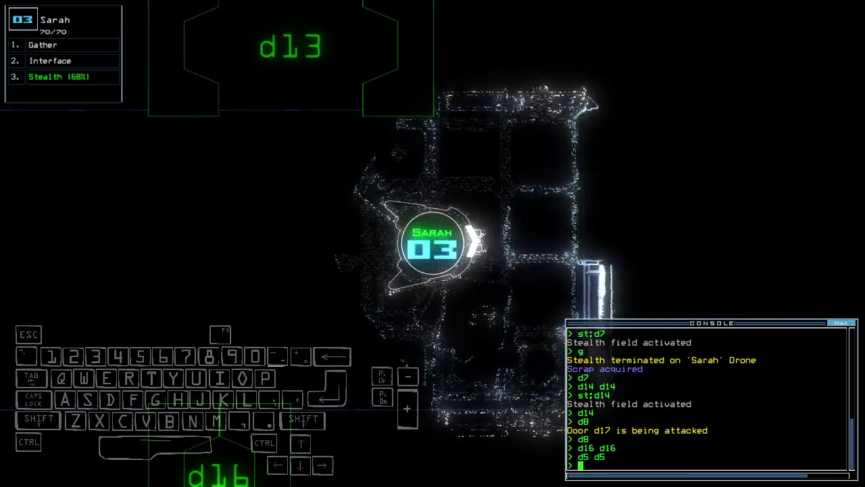
{"action": "key", "text": "Tab"}
{"action": "key", "text": "Tab"}
{"action": "type", "text": "st"}
{"action": "key", "text": "Down"}
{"action": "type", "text": "d16"}
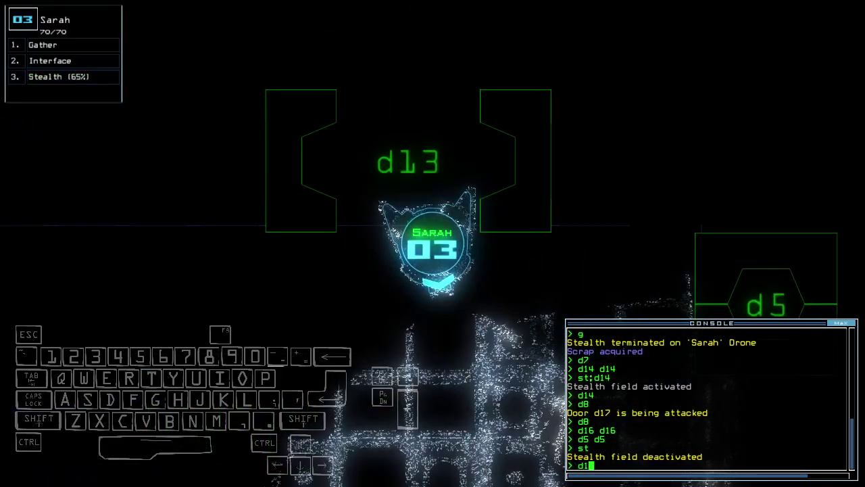
{"action": "key", "text": "Tab"}
{"action": "key", "text": "Tab"}
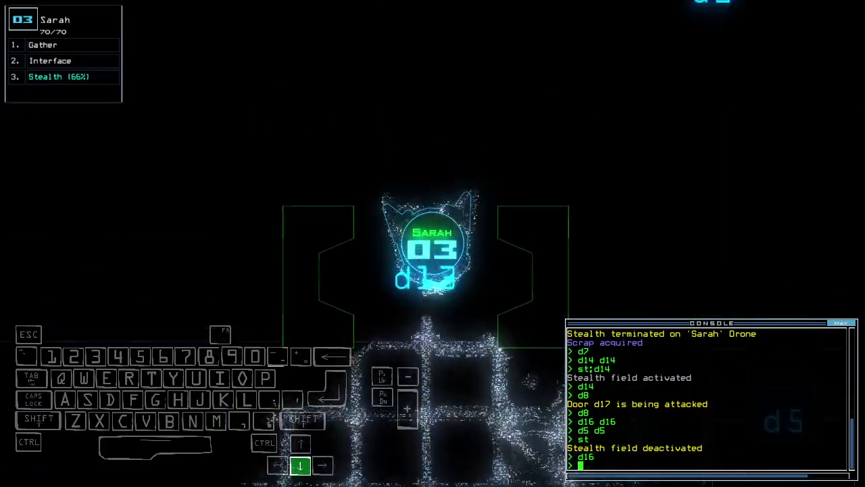
{"action": "type", "text": "cccc"}
{"action": "key", "text": "Left"}
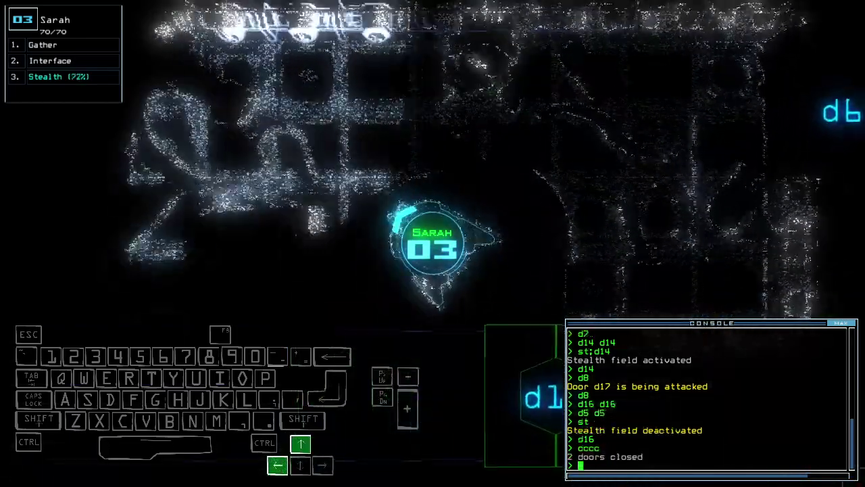
{"action": "key", "text": "Up"}
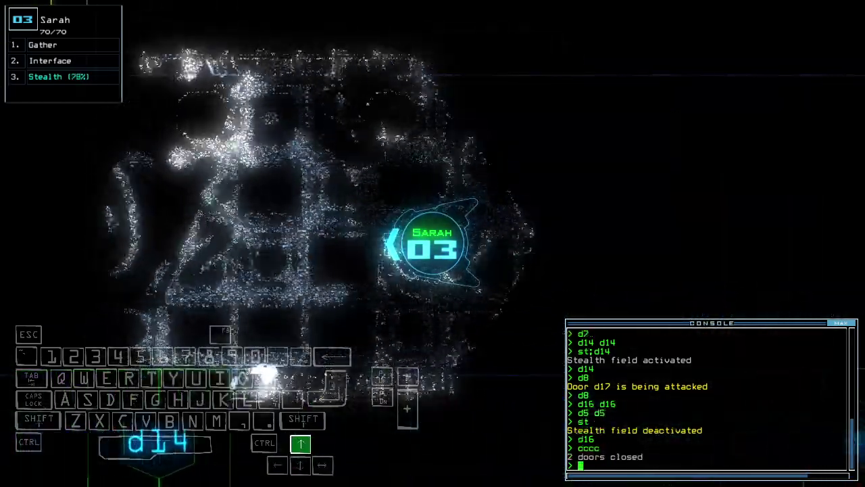
{"action": "key", "text": "Right"}
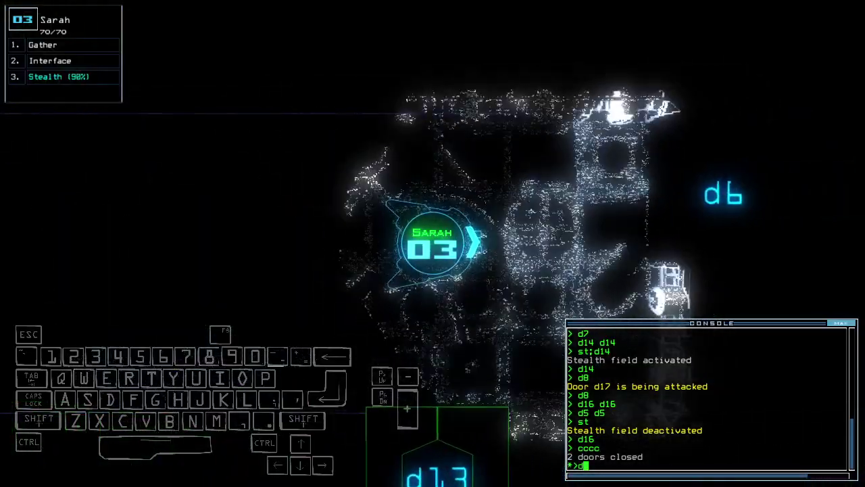
{"action": "type", "text": "d6 d6"}
- Re-stealth Sarah through door d6 and close the nearby open doors
{"action": "key", "text": "Return"}
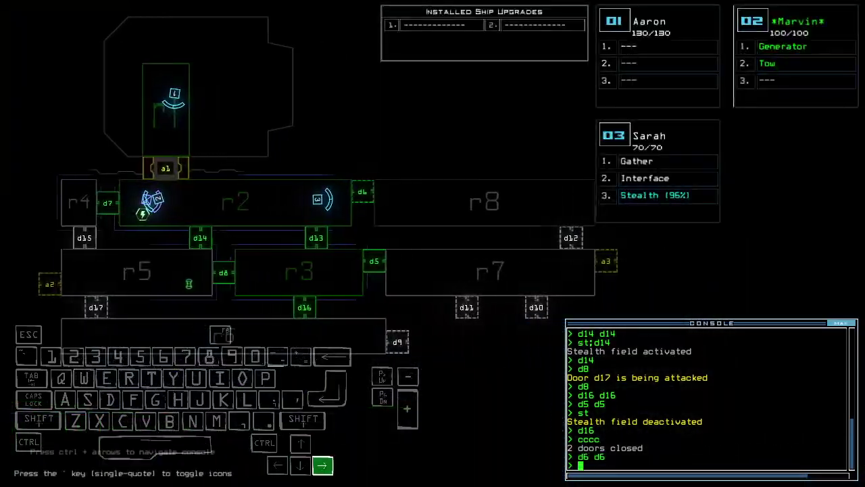
{"action": "key", "text": "Up"}
{"action": "type", "text": "st;d6"}
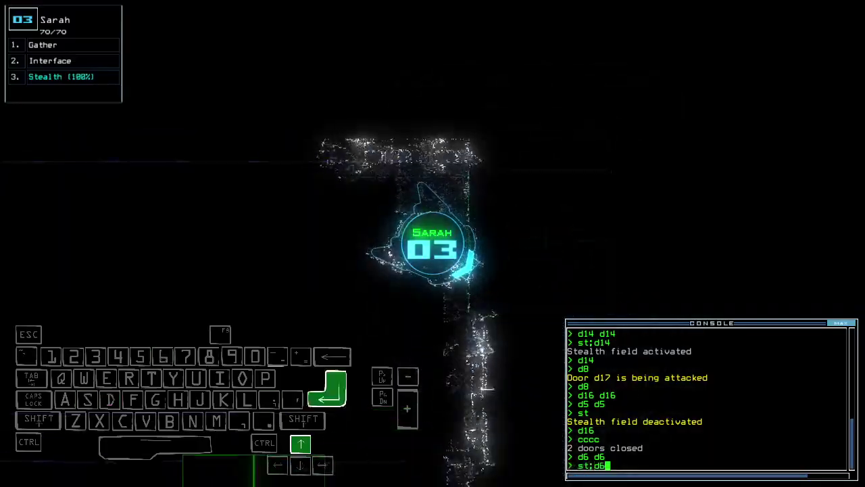
{"action": "key", "text": "Return"}
{"action": "type", "text": "cccc"}
{"action": "key", "text": "Return"}
{"action": "key", "text": "Right"}
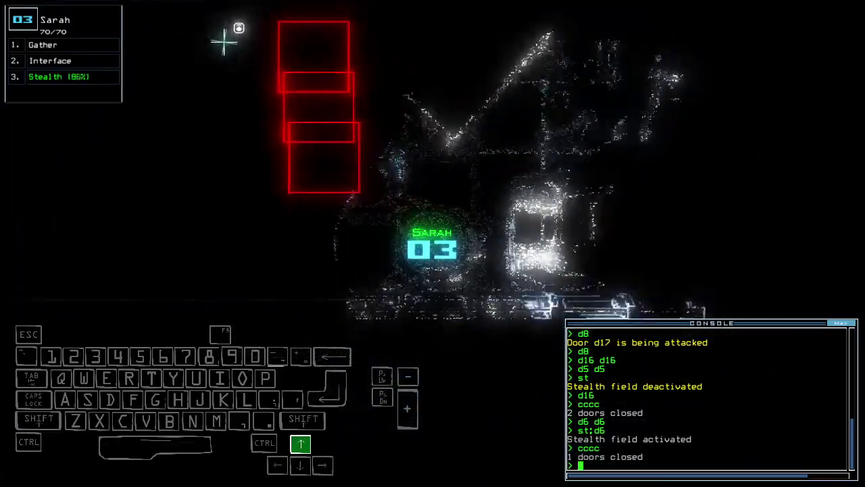
{"action": "key", "text": "Right"}
{"action": "key", "text": "Up"}
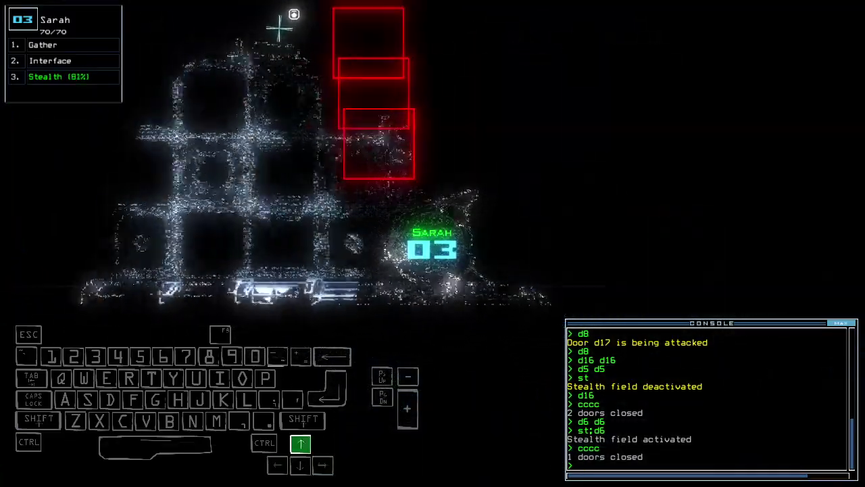
{"action": "type", "text": "st"}
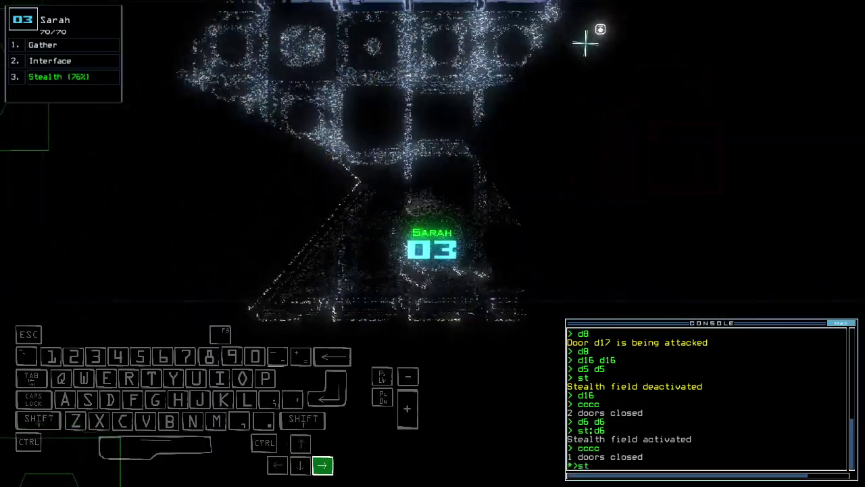
- Drop Sarah's stealth, switch to Marvin, and stop his tow near airlock a1
{"action": "key", "text": "Return"}
{"action": "key", "text": "2"}
{"action": "key", "text": "Up"}
{"action": "key", "text": "Right"}
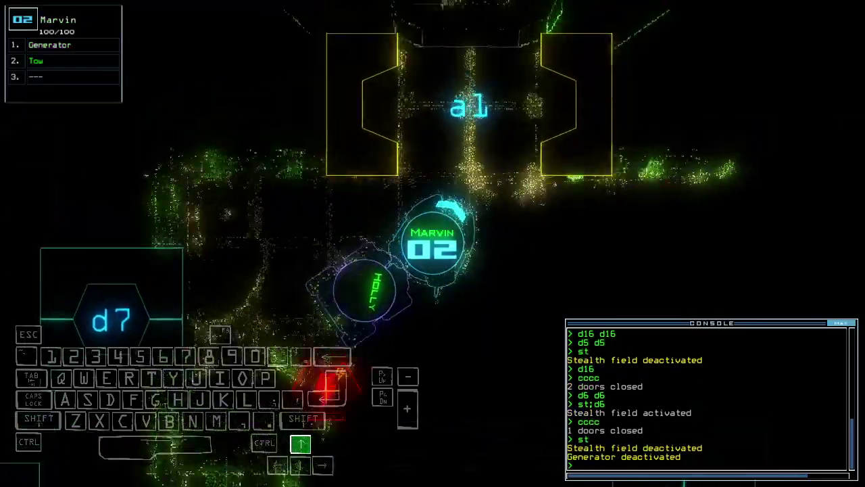
{"action": "type", "text": "tow"}
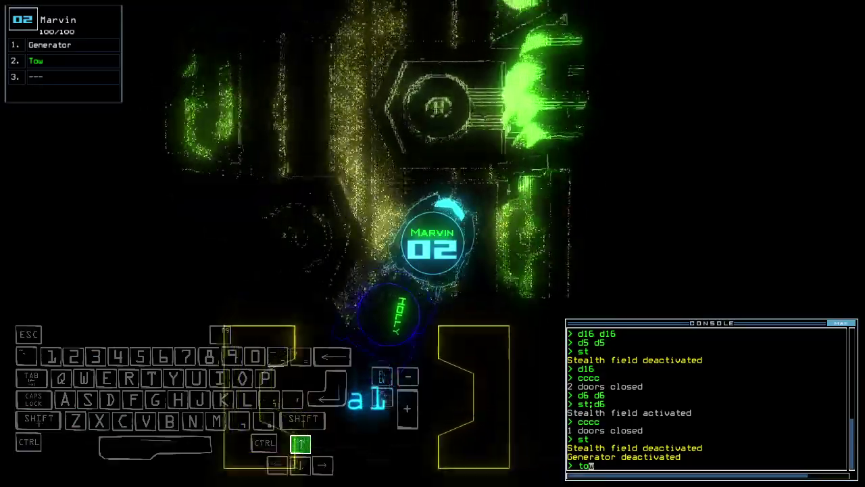
{"action": "key", "text": "Return"}
{"action": "key", "text": "Left"}
{"action": "type", "text": "te"}
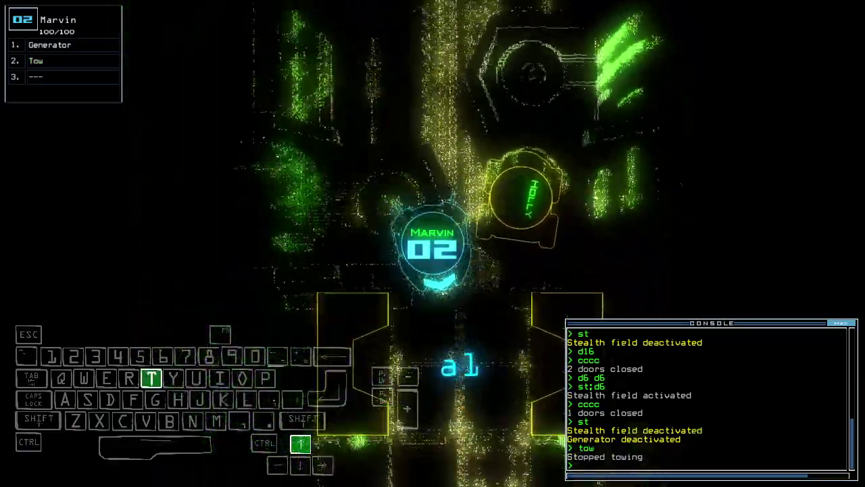
- Briefly power Marvin's generator and open door d6 for Sarah
{"action": "key", "text": "Return"}
{"action": "type", "text": "ge"}
{"action": "key", "text": "Tab"}
{"action": "key", "text": "Return"}
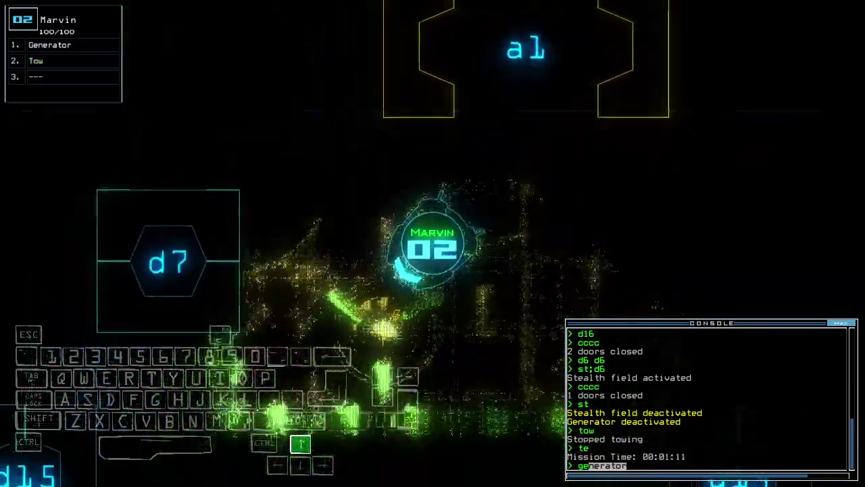
{"action": "type", "text": "d6"}
{"action": "key", "text": "Return"}
{"action": "key", "text": "Right"}
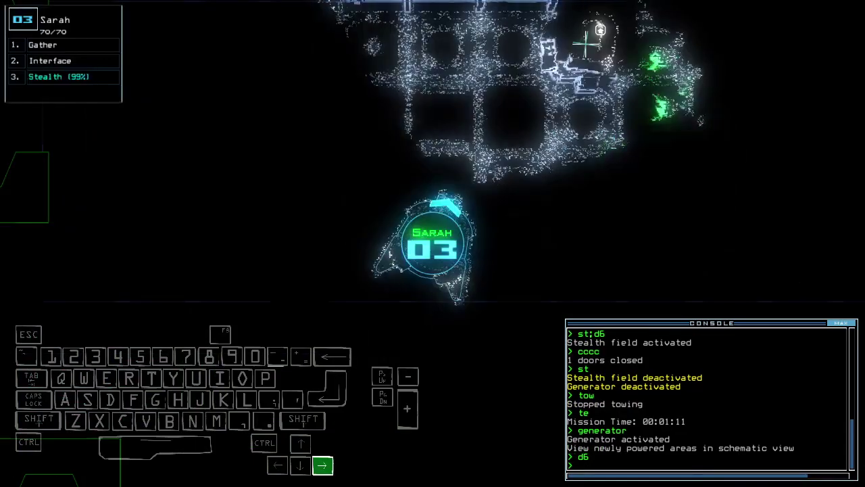
{"action": "key", "text": "Up"}
{"action": "key", "text": "Left"}
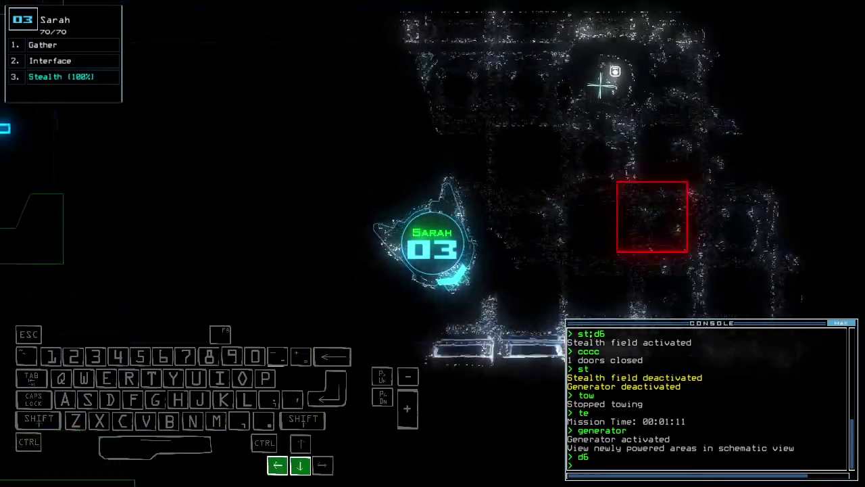
- Drive Marvin to door d6 beside Sarah
{"action": "key", "text": "space"}
{"action": "key", "text": "2"}
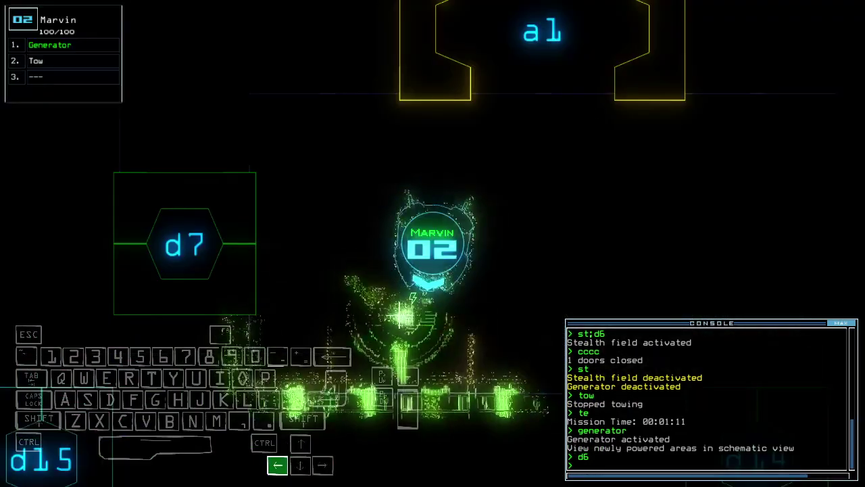
{"action": "key", "text": "Up"}
{"action": "key", "text": "Up"}
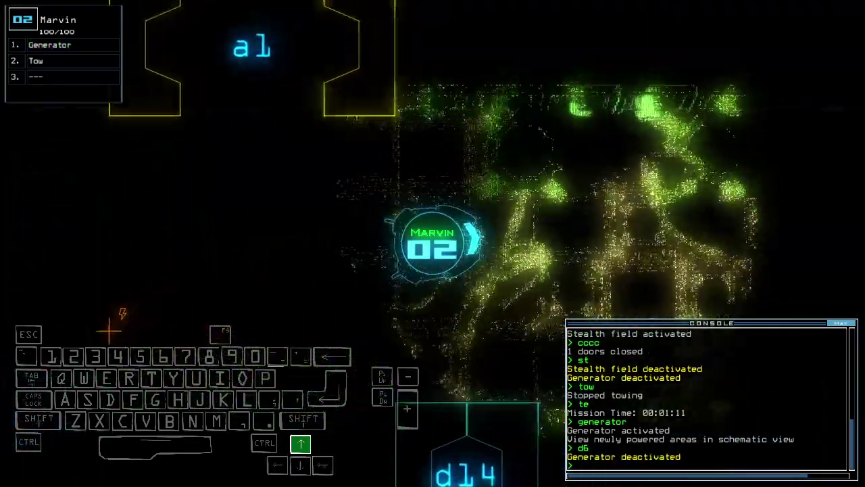
{"action": "key", "text": "Up"}
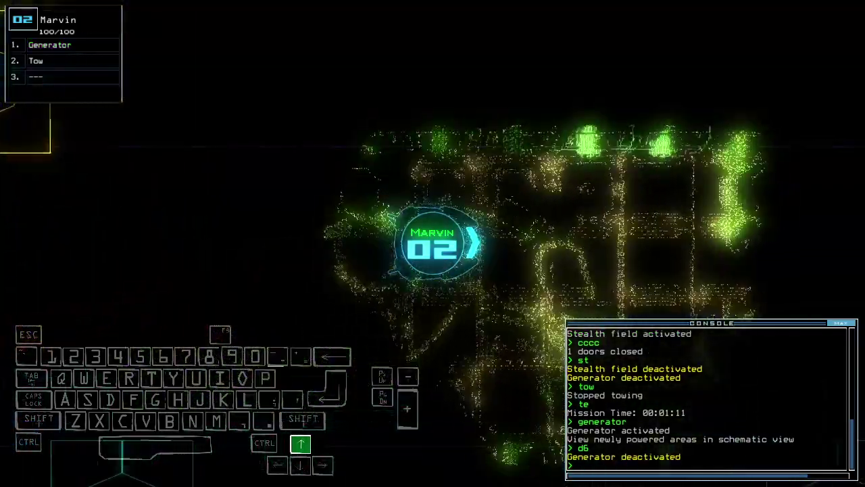
{"action": "key", "text": "Left"}
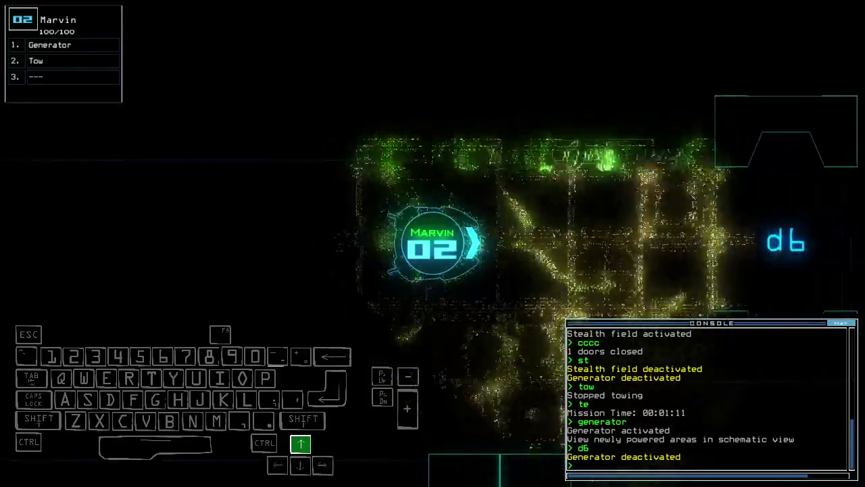
{"action": "key", "text": "3"}
{"action": "key", "text": "Right"}
{"action": "key", "text": "Down"}
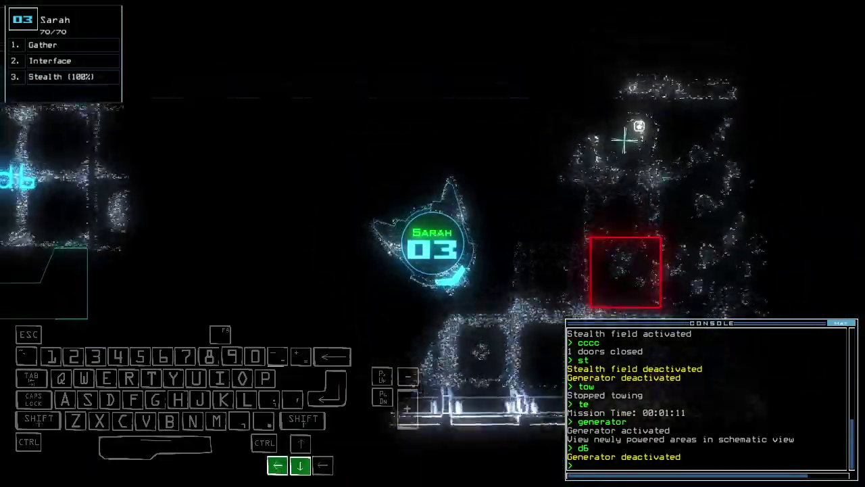
{"action": "key", "text": "2"}
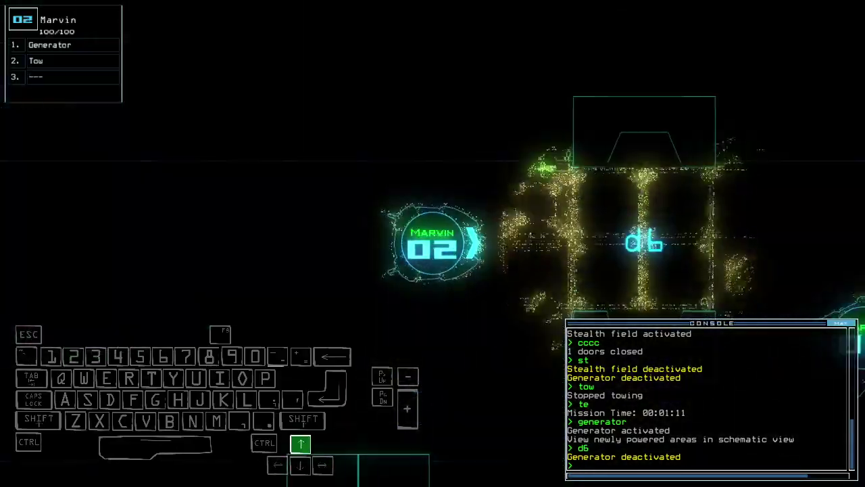
- Drive Marvin forward and tow the Reroute Power upgrade again
{"action": "key", "text": "Left"}
{"action": "type", "text": "te"}
{"action": "key", "text": "Return"}
{"action": "key", "text": "Up"}
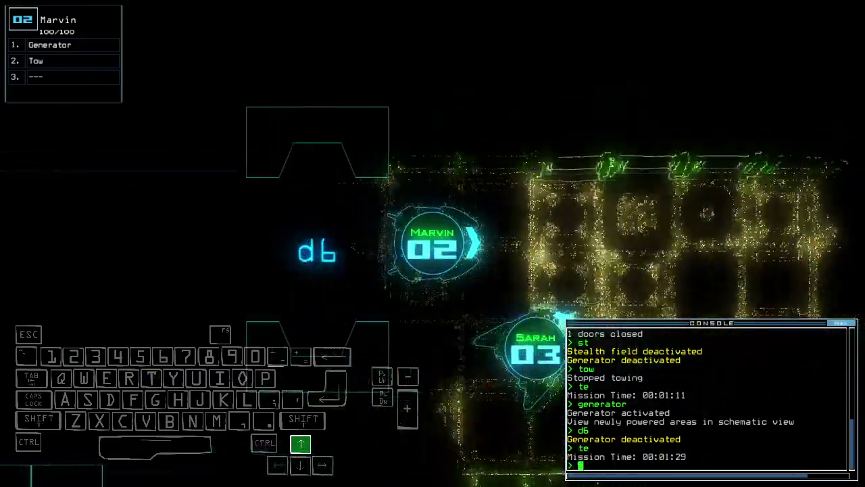
{"action": "type", "text": "tow"}
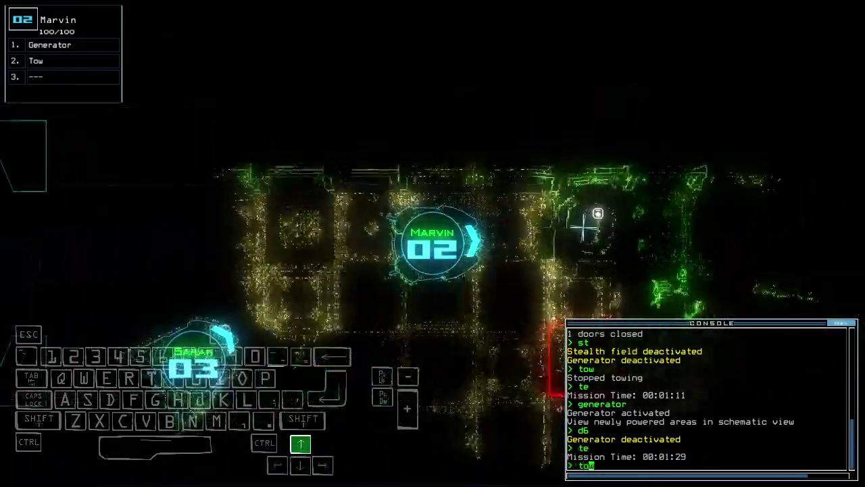
{"action": "key", "text": "Return"}
{"action": "key", "text": "Down"}
{"action": "key", "text": "Left"}
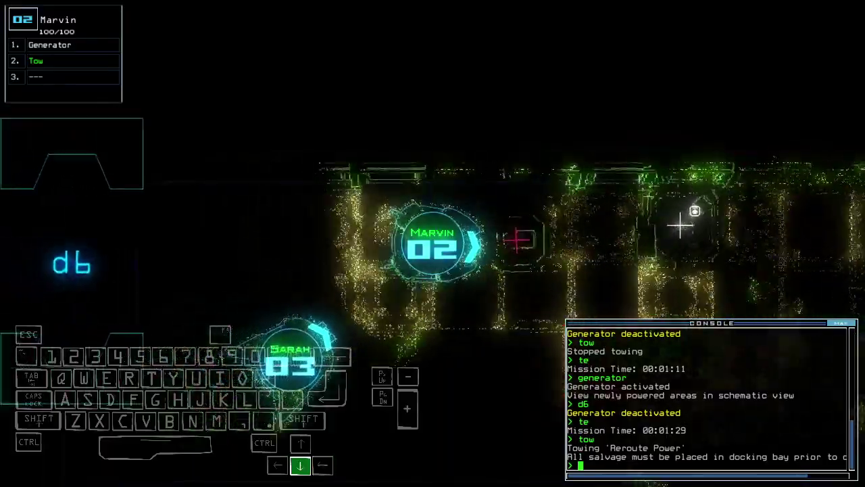
{"action": "type", "text": "navigate 3"}
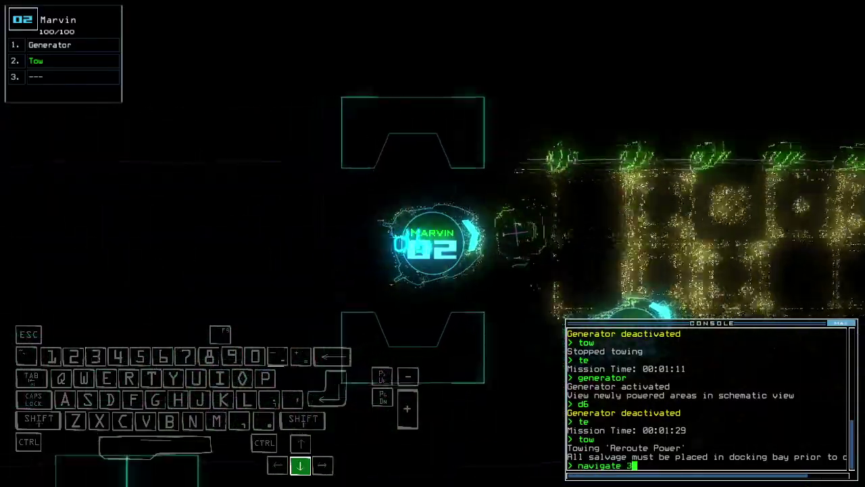
- Navigate Sarah toward room r2 and restart Marvin's generator
{"action": "key", "text": "Return"}
{"action": "key", "text": "Up"}
{"action": "type", "text": "generator"}
{"action": "key", "text": "Return"}
{"action": "key", "text": "Tab"}
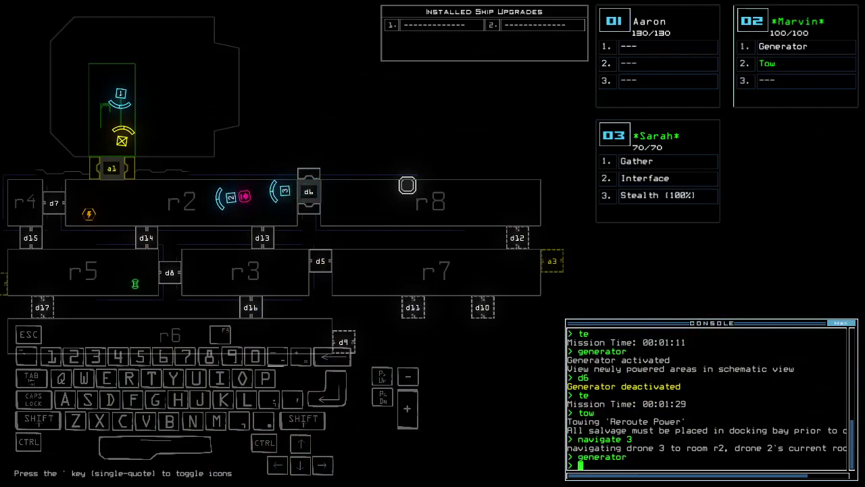
{"action": "key", "text": "Tab"}
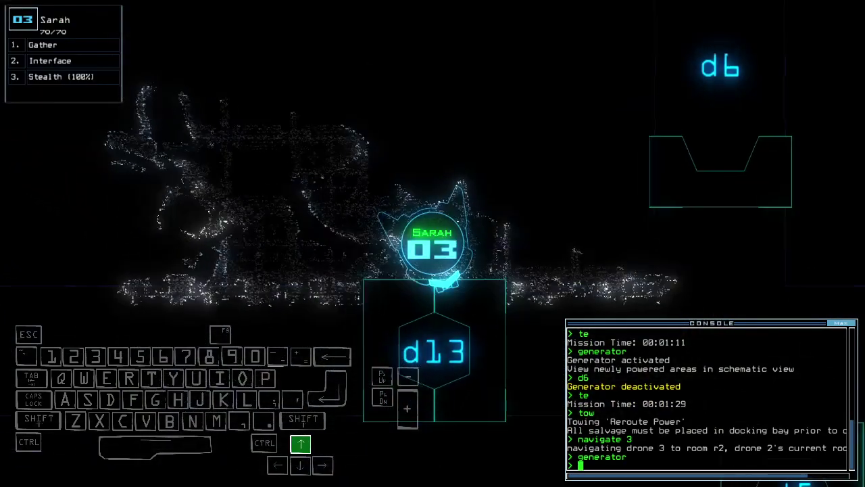
{"action": "key", "text": "Tab"}
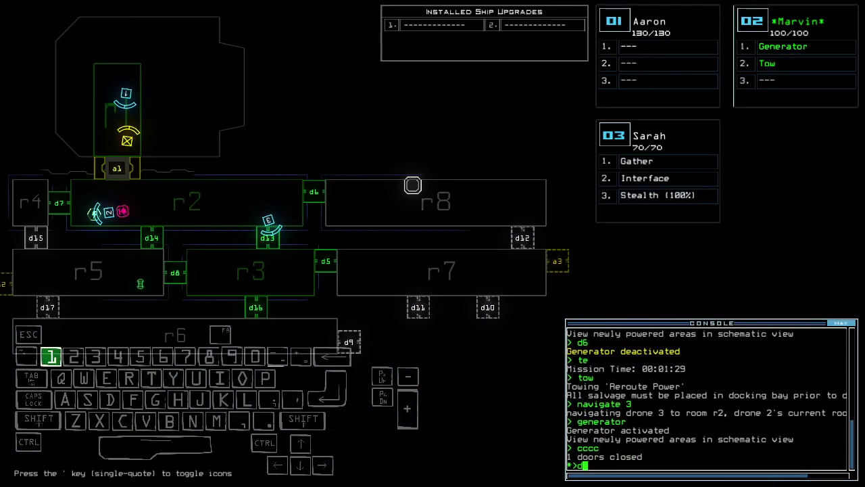
{"action": "type", "text": "te"}
- Drive Marvin to Holly, stop towing, and swap Holly's Stealth onto Marvin
{"action": "key", "text": "Return"}
{"action": "key", "text": "2"}
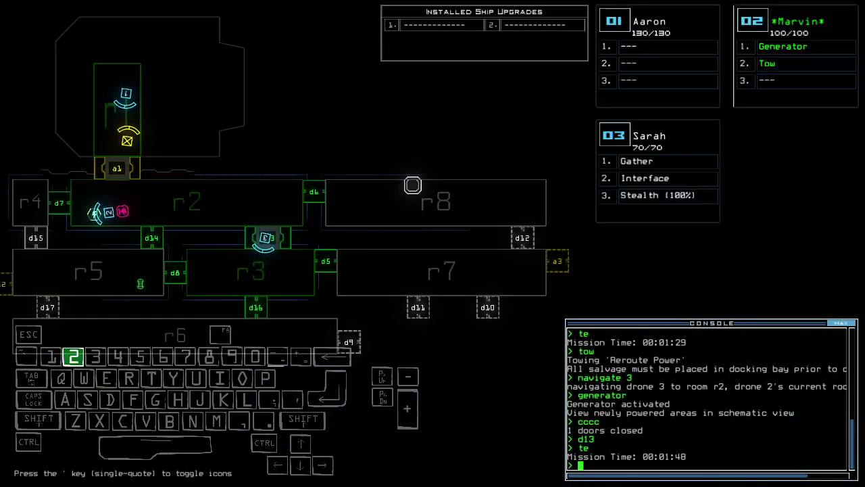
{"action": "key", "text": "Right"}
{"action": "key", "text": "Up"}
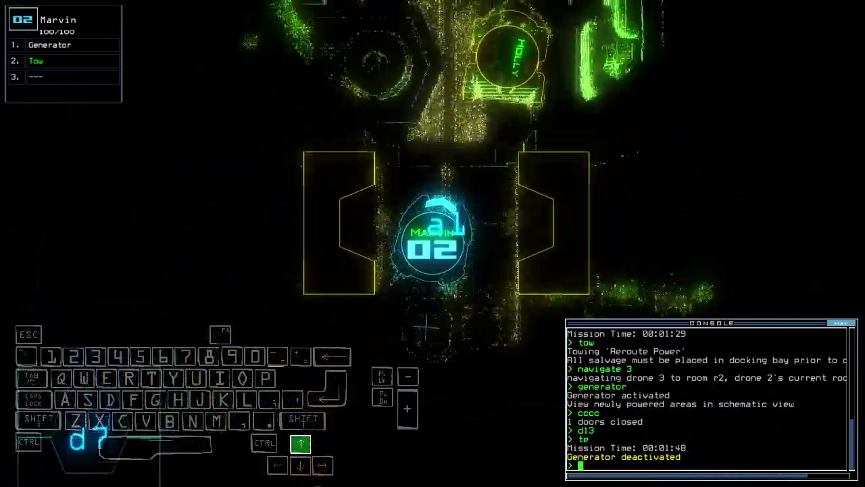
{"action": "key", "text": "Left"}
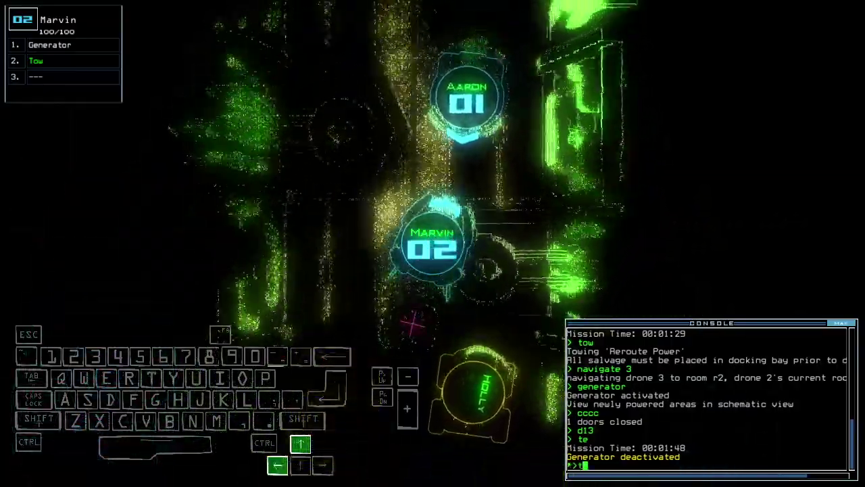
{"action": "type", "text": "tow"}
{"action": "key", "text": "Return"}
{"action": "type", "text": "swap"}
{"action": "key", "text": "Return"}
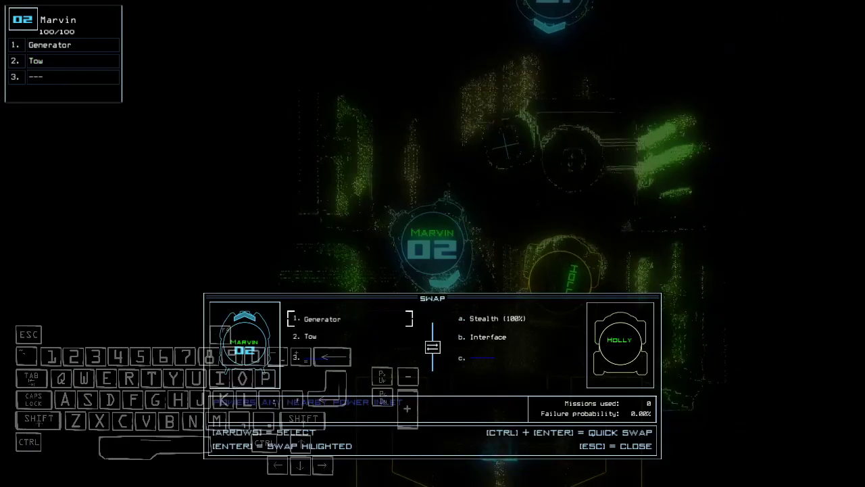
{"action": "key", "text": "Escape"}
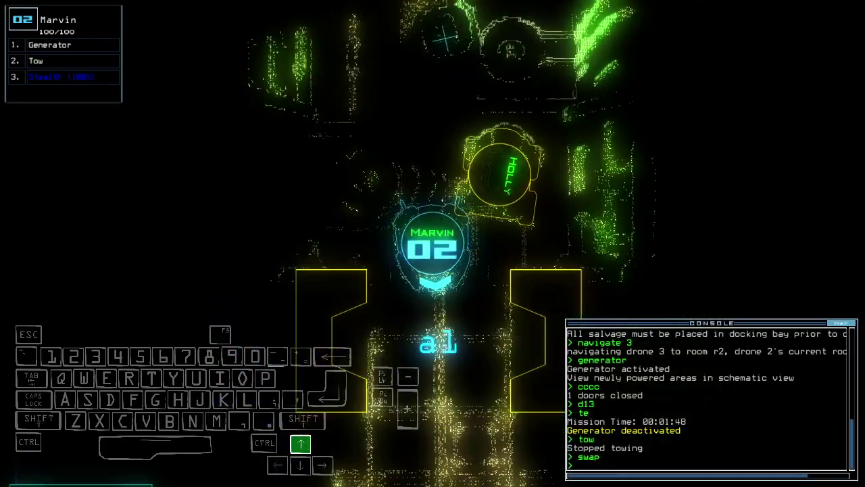
- Swap Holly's Interface upgrade onto Aaron
{"action": "key", "text": "1"}
{"action": "key", "text": "Return"}
{"action": "key", "text": "Right"}
{"action": "key", "text": "Return"}
{"action": "key", "text": "Escape"}
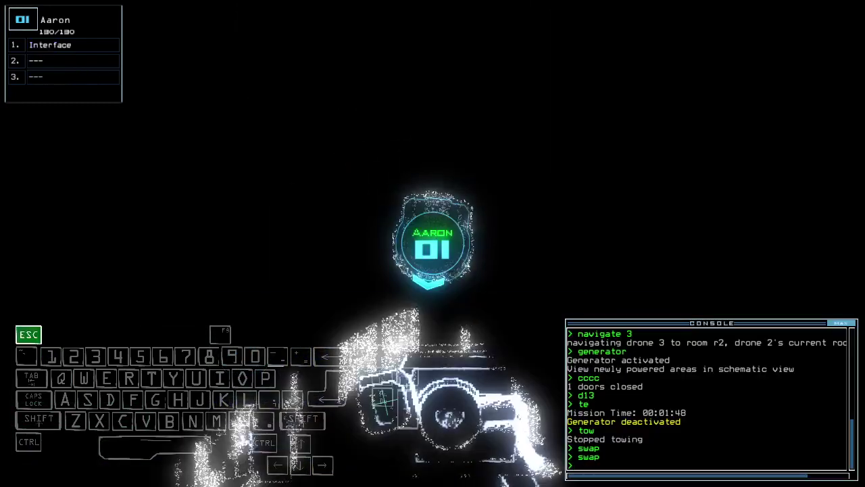
{"action": "key", "text": "Tab"}
{"action": "key", "text": "3"}
{"action": "key", "text": "Tab"}
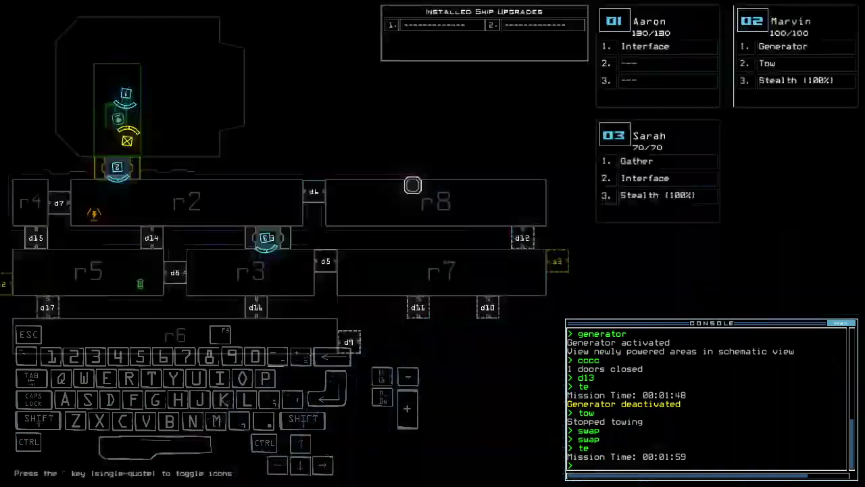
- Power the generator, close the nearest door, and open d5 with Sarah stealthed
{"action": "key", "text": "2"}
{"action": "key", "text": "Up"}
{"action": "key", "text": "Tab"}
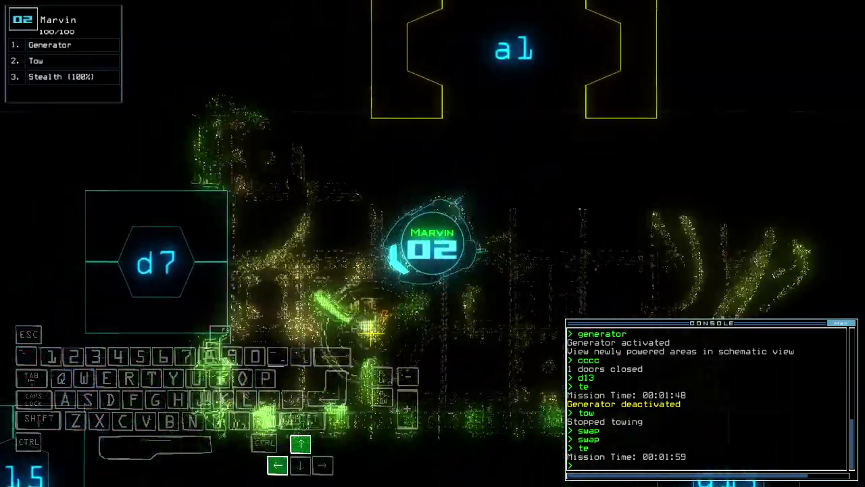
{"action": "type", "text": "g"}
{"action": "key", "text": "Return"}
{"action": "type", "text": "3cccc"}
{"action": "key", "text": "Return"}
{"action": "type", "text": "s"}
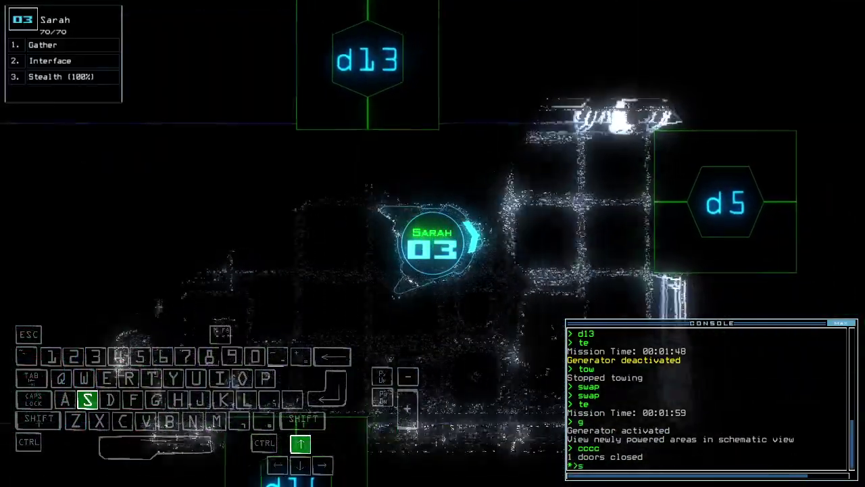
{"action": "type", "text": "t;d5"}
{"action": "key", "text": "Return"}
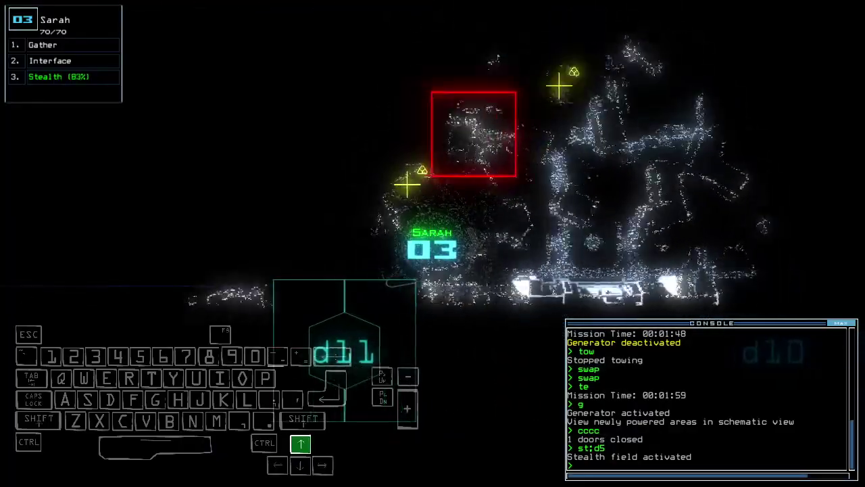
- Take Sarah into room r7, close d5, gather scrap twice, then reopen d5
{"action": "key", "text": "Up"}
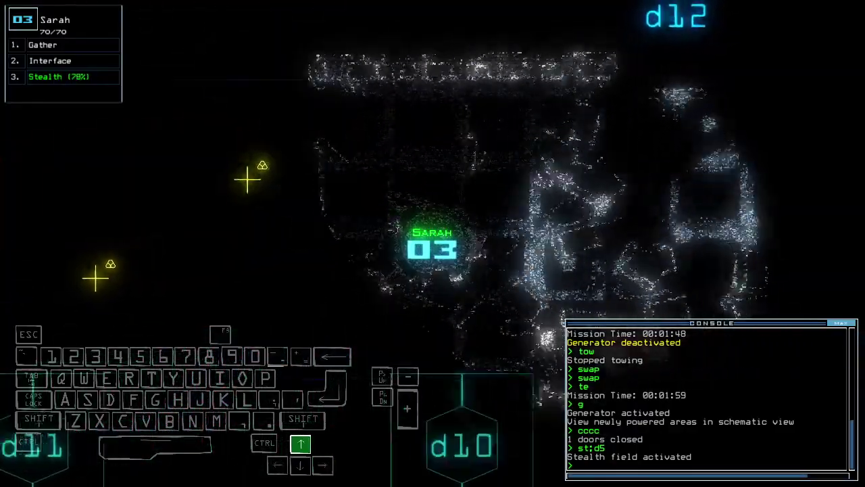
{"action": "key", "text": "Tab"}
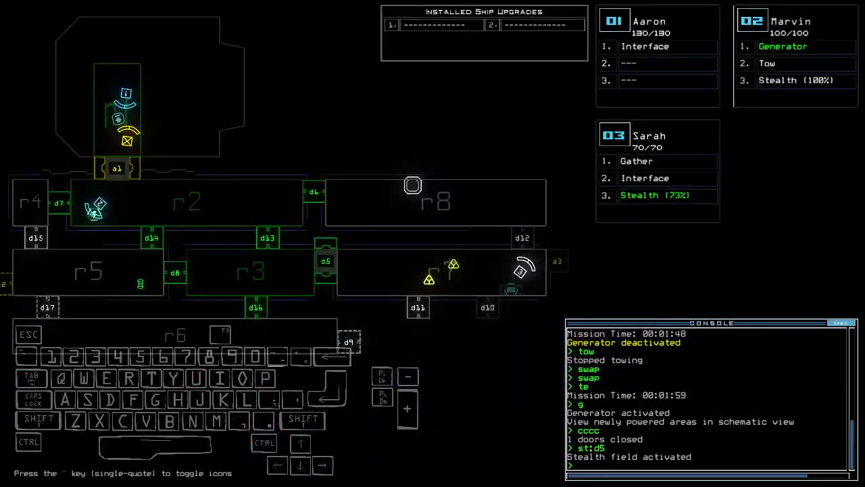
{"action": "key", "text": "Tab"}
{"action": "key", "text": "Up"}
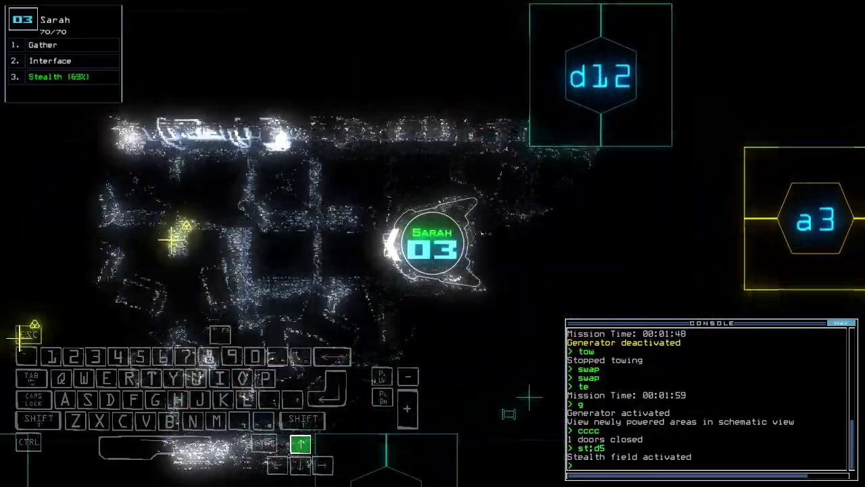
{"action": "type", "text": "cccc"}
{"action": "key", "text": "Return"}
{"action": "key", "text": "Right"}
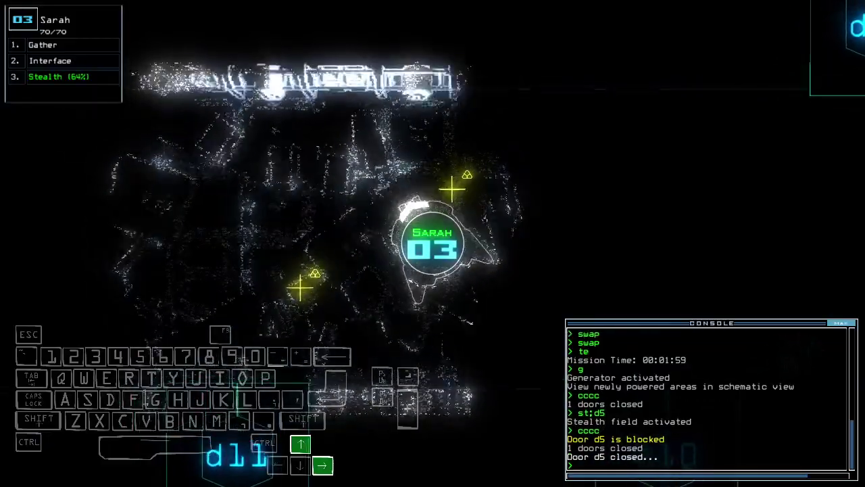
{"action": "type", "text": "g"}
{"action": "key", "text": "Return"}
{"action": "type", "text": "g"}
{"action": "key", "text": "Return"}
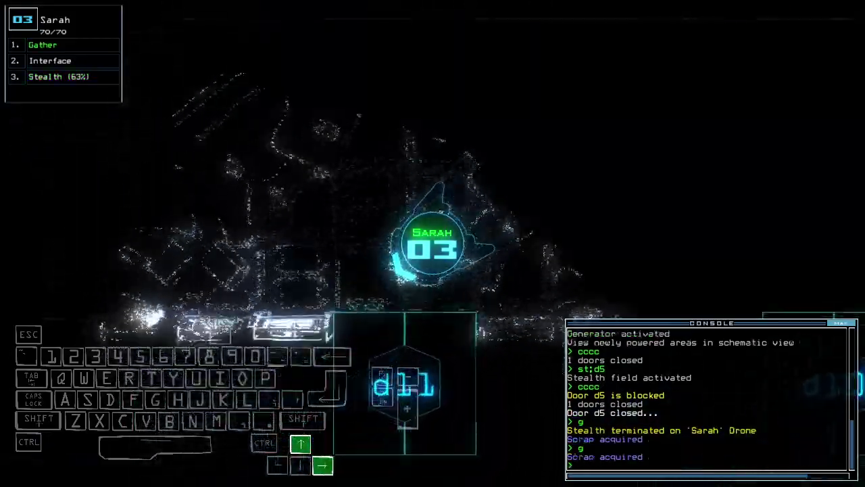
{"action": "key", "text": "Tab"}
{"action": "key", "text": "Tab"}
{"action": "type", "text": "d"}
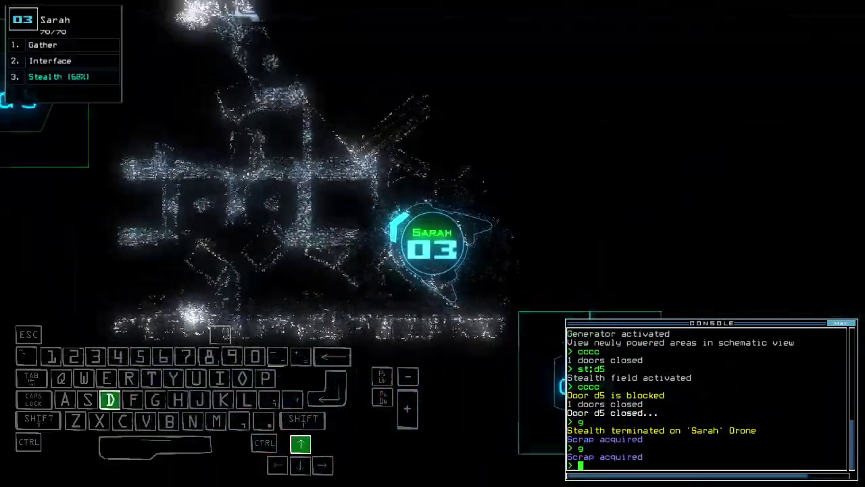
{"action": "type", "text": "5"}
{"action": "key", "text": "Return"}
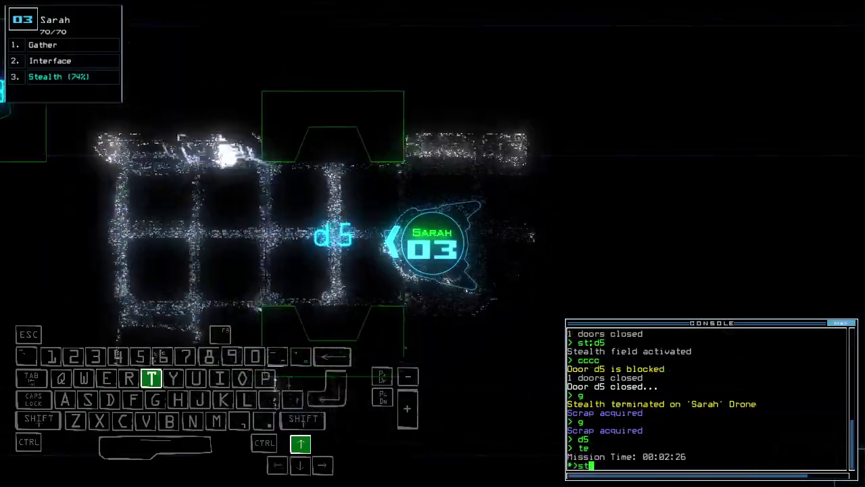
- Drive Sarah forward through door d16, toggling door d5 and gathering scrap
{"action": "key", "text": "Up"}
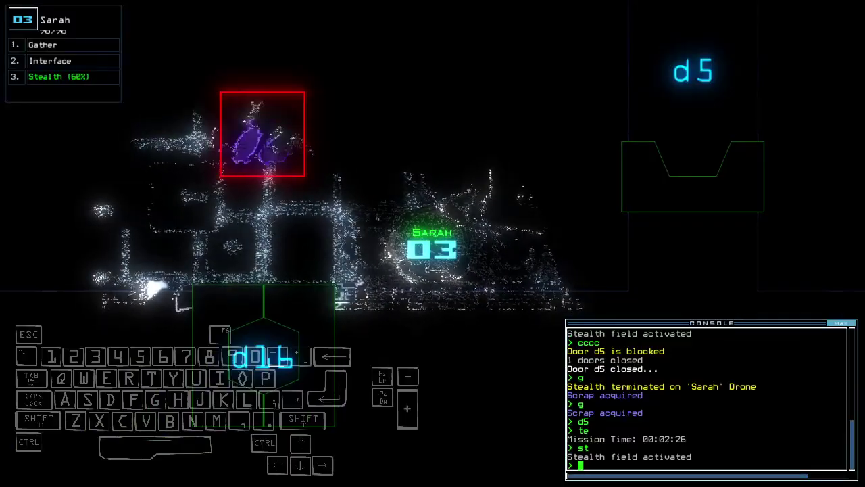
{"action": "key", "text": "Return"}
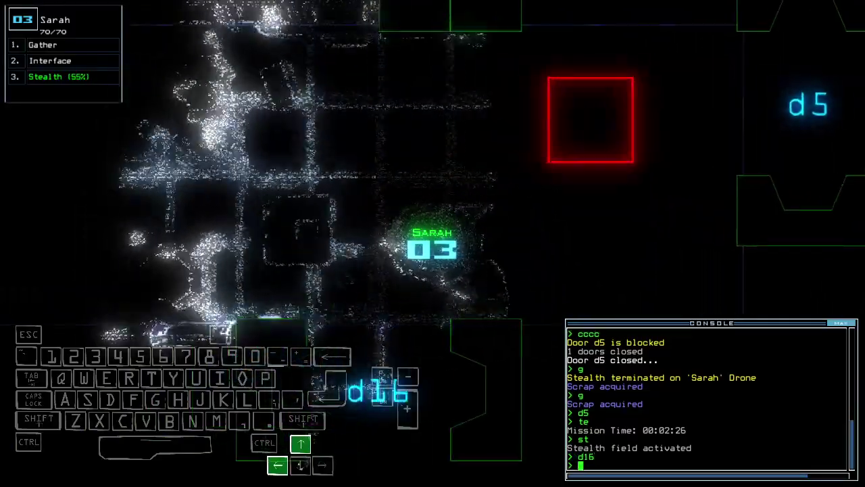
{"action": "type", "text": "d5"}
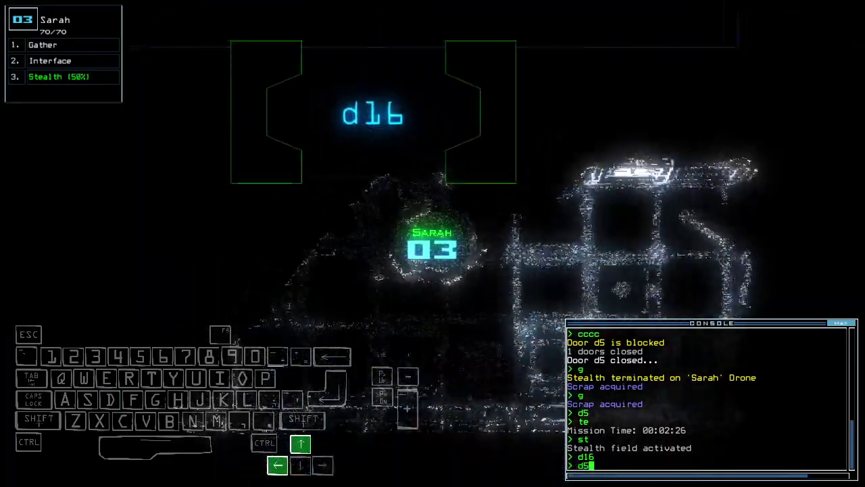
{"action": "key", "text": "Right"}
{"action": "key", "text": "Up"}
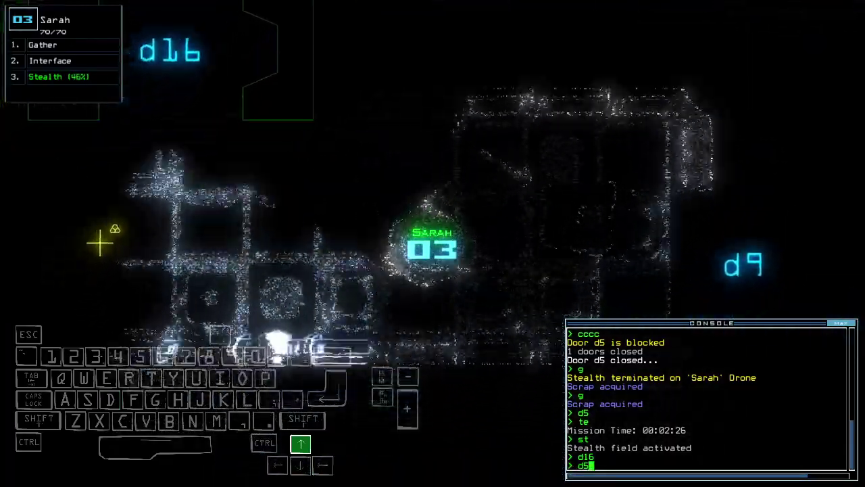
{"action": "key", "text": "Return"}
{"action": "key", "text": "Left"}
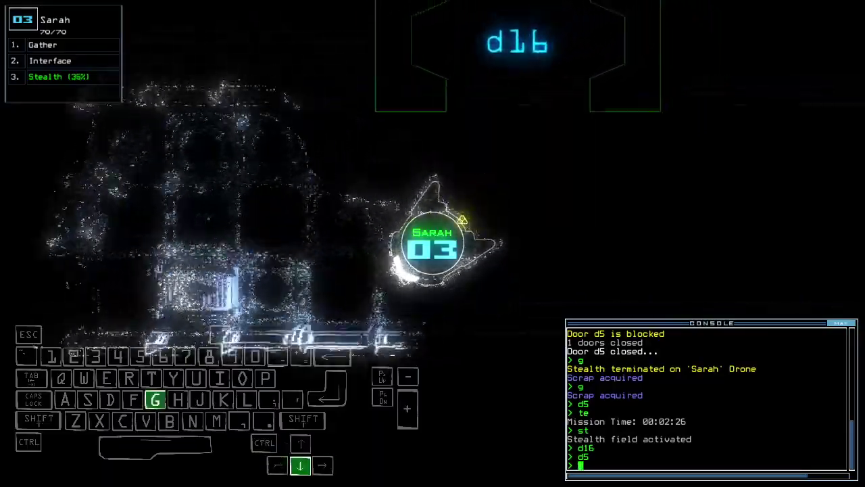
{"action": "type", "text": "g"}
{"action": "key", "text": "Return"}
{"action": "type", "text": "cc"}
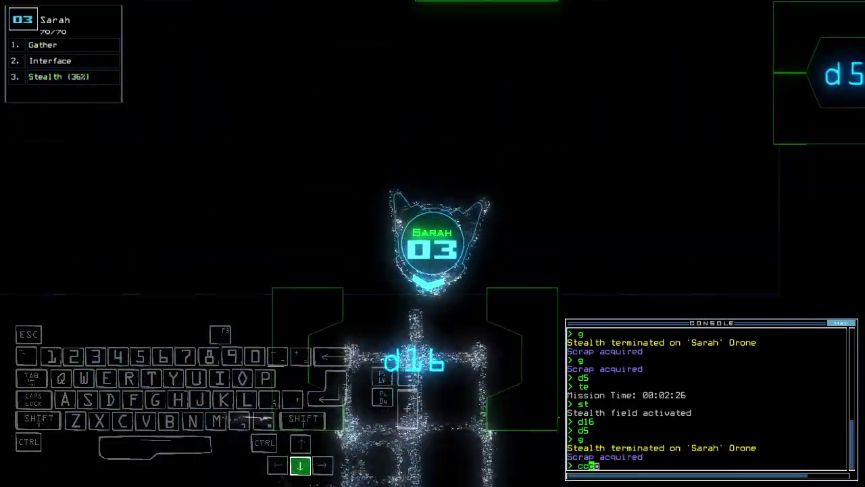
{"action": "type", "text": "c"}
- Close the nearest door and steer Sarah through the dark room
{"action": "key", "text": "Return"}
{"action": "key", "text": "Up"}
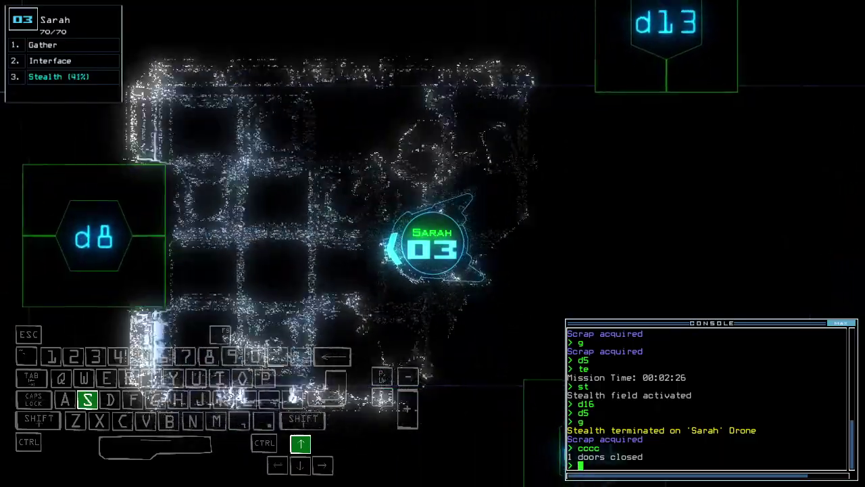
{"action": "type", "text": "st;d8"}
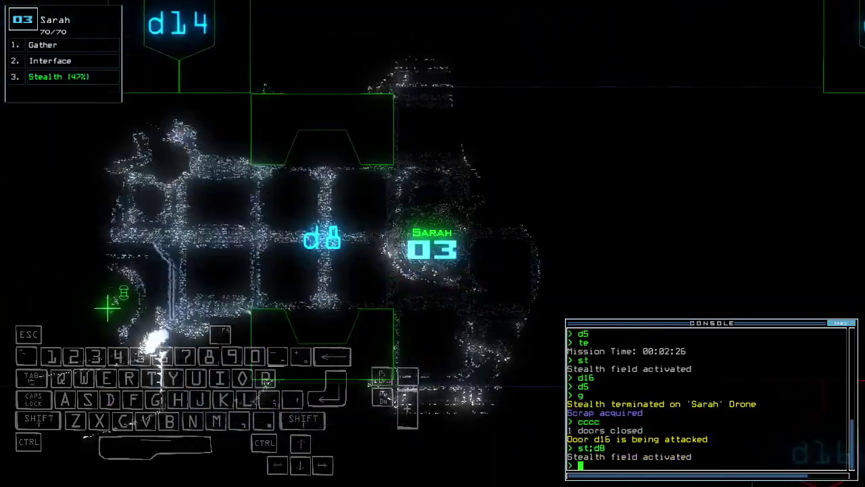
{"action": "key", "text": "Up"}
{"action": "key", "text": "Left"}
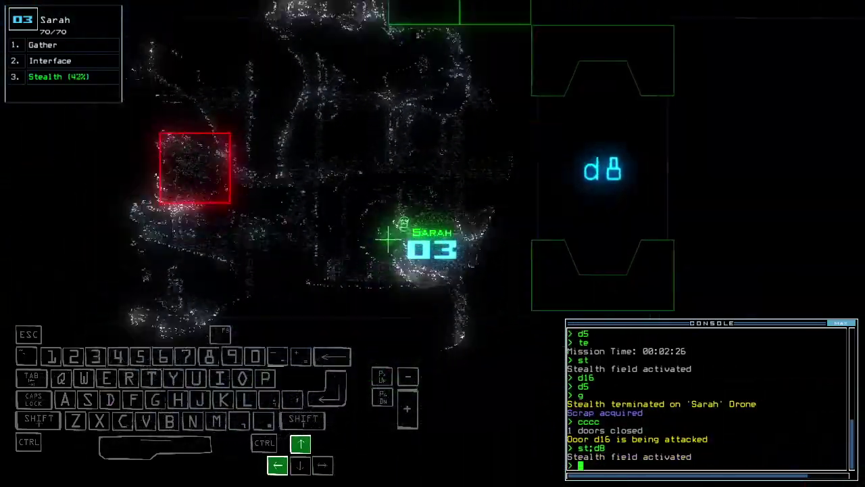
{"action": "key", "text": "space"}
{"action": "key", "text": "space"}
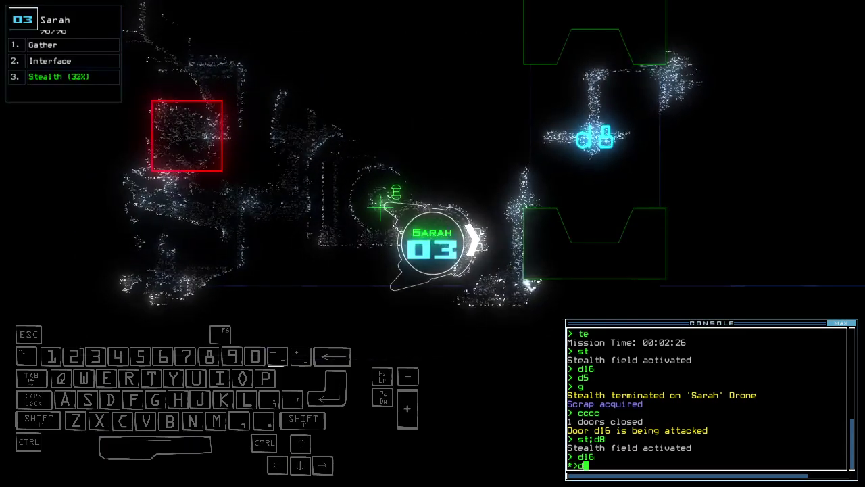
{"action": "key", "text": "BackSpace"}
{"action": "key", "text": "Left"}
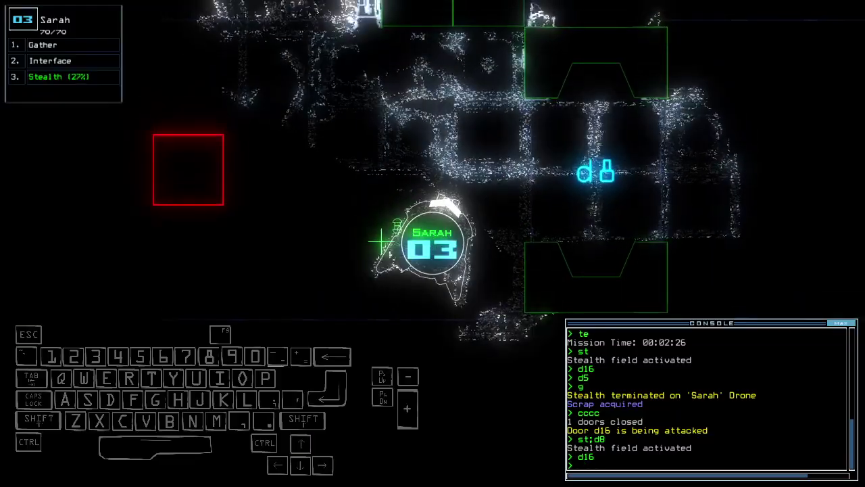
- Take Sarah through door d14, close it behind her, and drop her stealth field
{"action": "key", "text": "Up"}
{"action": "type", "text": "d14"}
{"action": "key", "text": "Return"}
{"action": "type", "text": "d"}
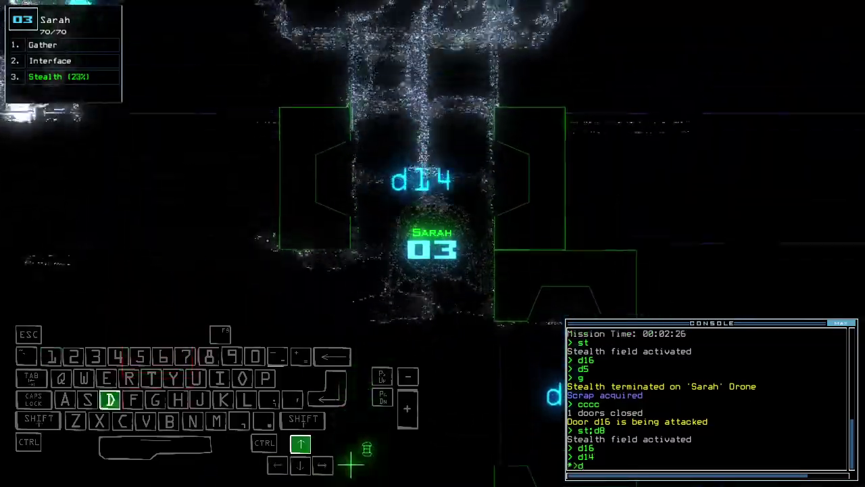
{"action": "type", "text": "14"}
{"action": "key", "text": "Return"}
{"action": "type", "text": "st"}
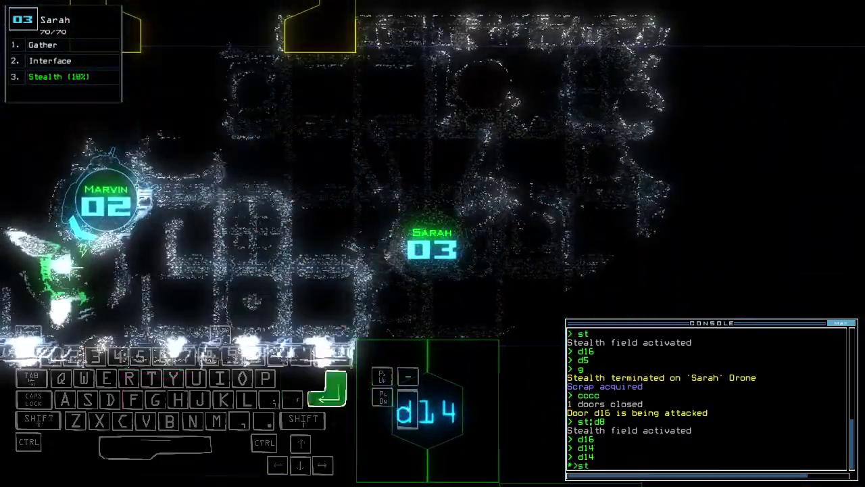
{"action": "key", "text": "Return"}
{"action": "key", "text": "space"}
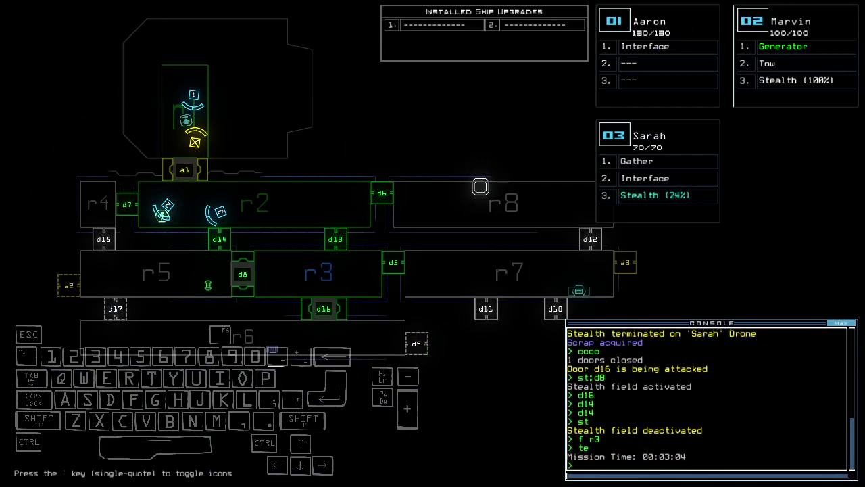
{"action": "type", "text": "f r7 r8"}
- Mark rooms r7 and r8, then re-stealth Sarah through door d14 and shut it
{"action": "key", "text": "Return"}
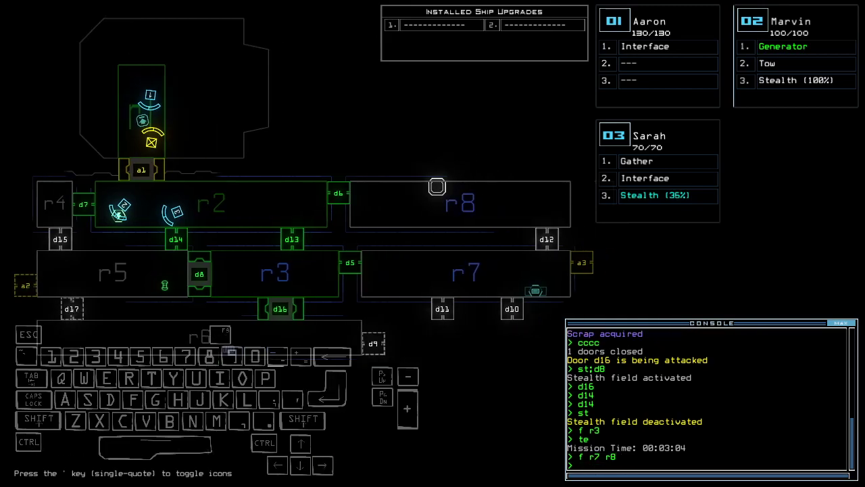
{"action": "key", "text": "Tab"}
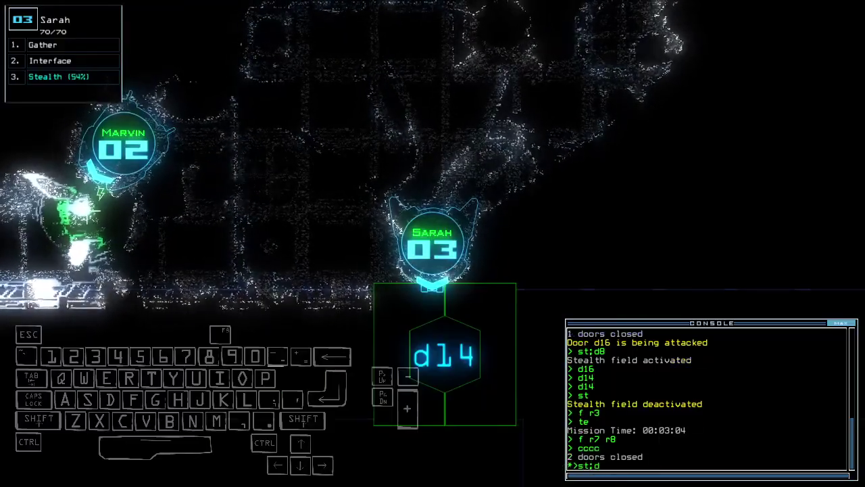
{"action": "key", "text": "Return"}
{"action": "key", "text": "Up"}
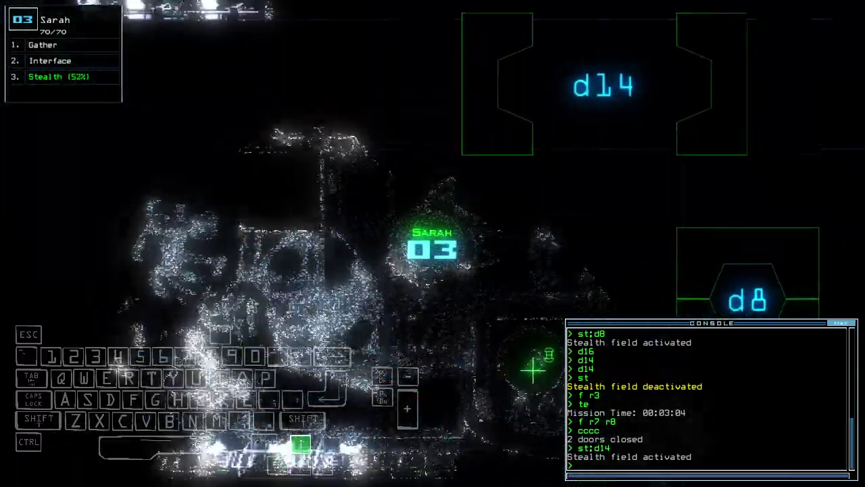
{"action": "type", "text": "cccc"}
{"action": "key", "text": "Return"}
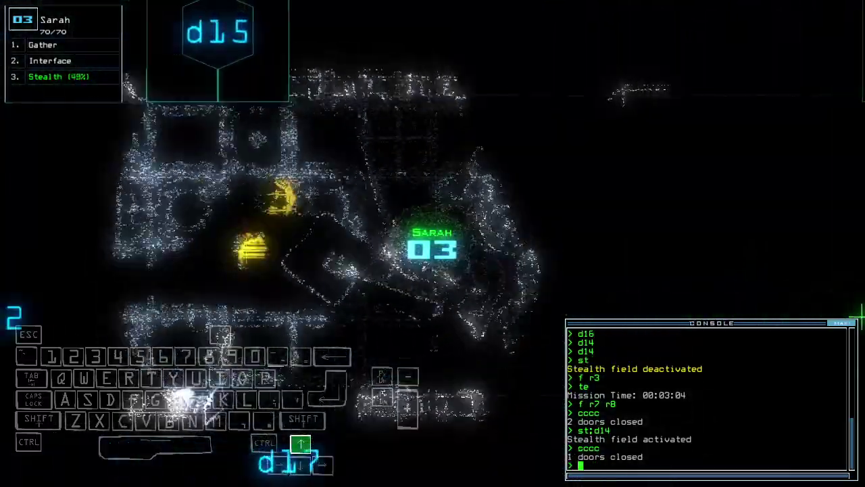
- Steer Sarah through the rooms to collect two pieces of scrap and check the time
{"action": "key", "text": "Left"}
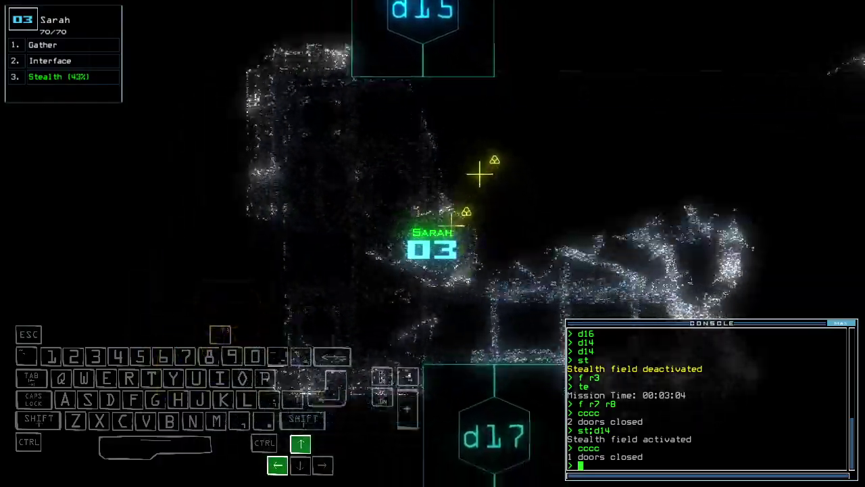
{"action": "type", "text": "g"}
{"action": "key", "text": "Return"}
{"action": "key", "text": "Down"}
{"action": "key", "text": "Right"}
{"action": "key", "text": "Up"}
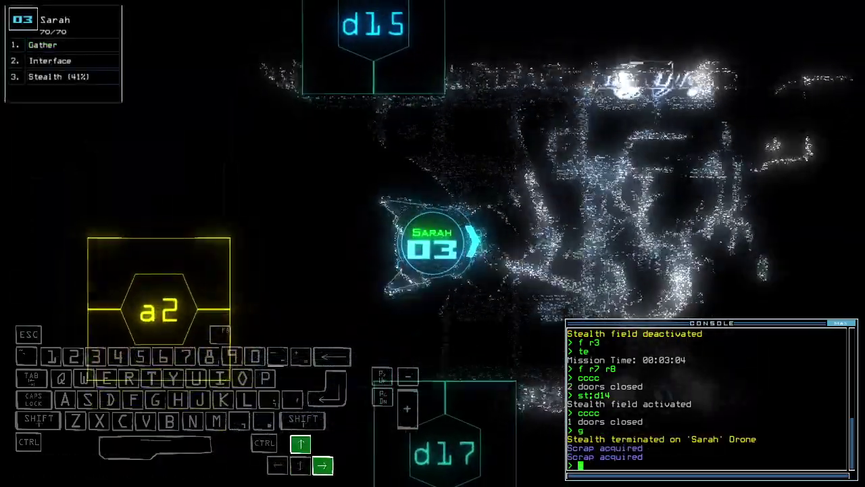
{"action": "type", "text": "te"}
{"action": "key", "text": "Return"}
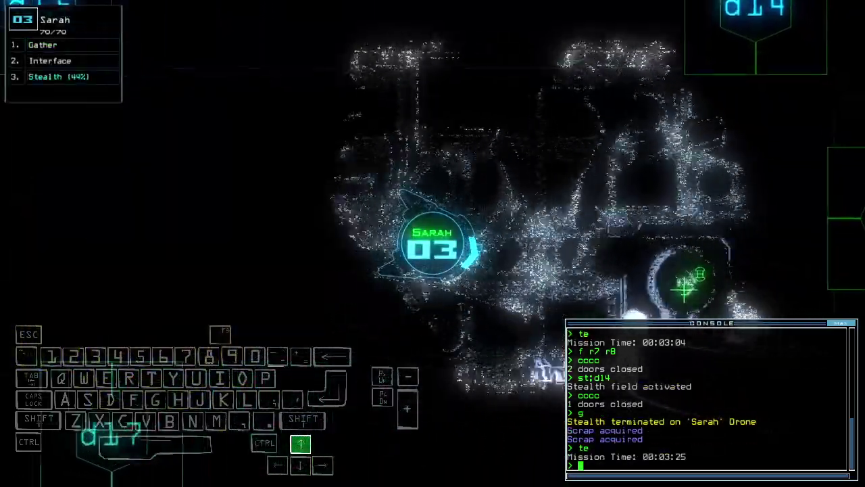
{"action": "type", "text": "g"}
- Have Sarah gather fuel, yielding 1 P-Fuel and 0 J-Fuel
{"action": "key", "text": "Return"}
{"action": "key", "text": "Right"}
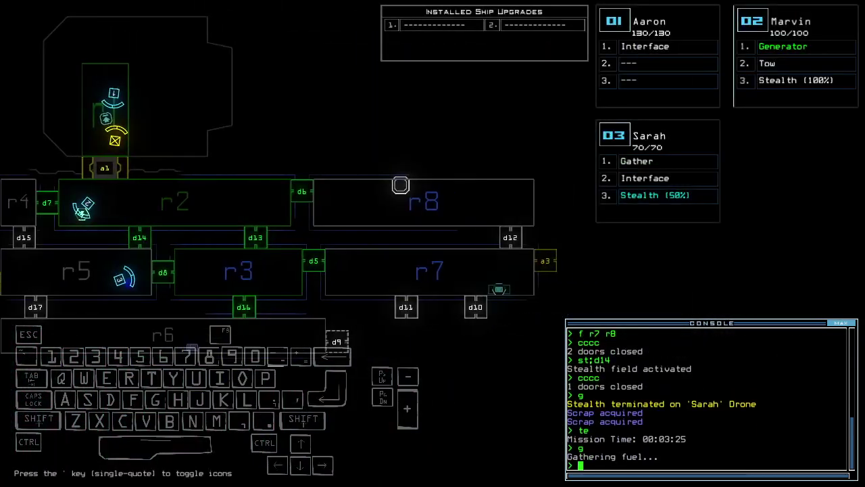
{"action": "key", "text": "Left"}
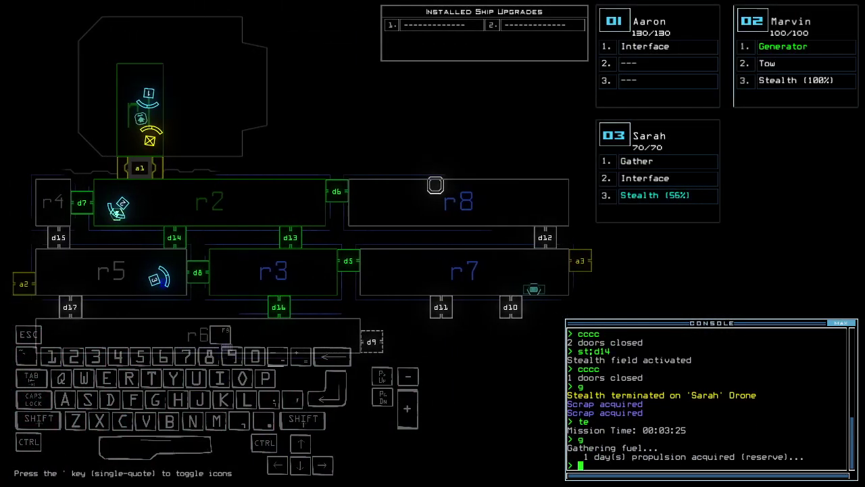
- Drive Sarah through door d14, shut it, and send Marvin back to r1
{"action": "key", "text": "Up"}
{"action": "key", "text": "Left"}
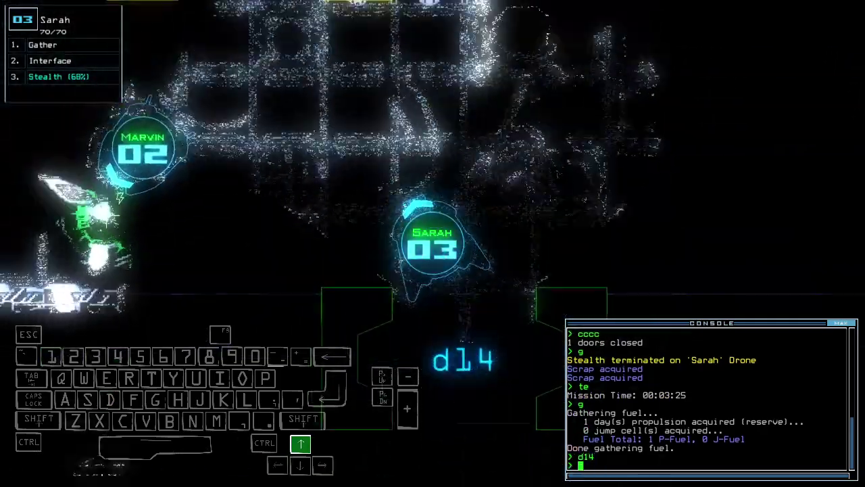
{"action": "type", "text": "cccc"}
{"action": "key", "text": "Return"}
{"action": "type", "text": "back 2"}
{"action": "key", "text": "Return"}
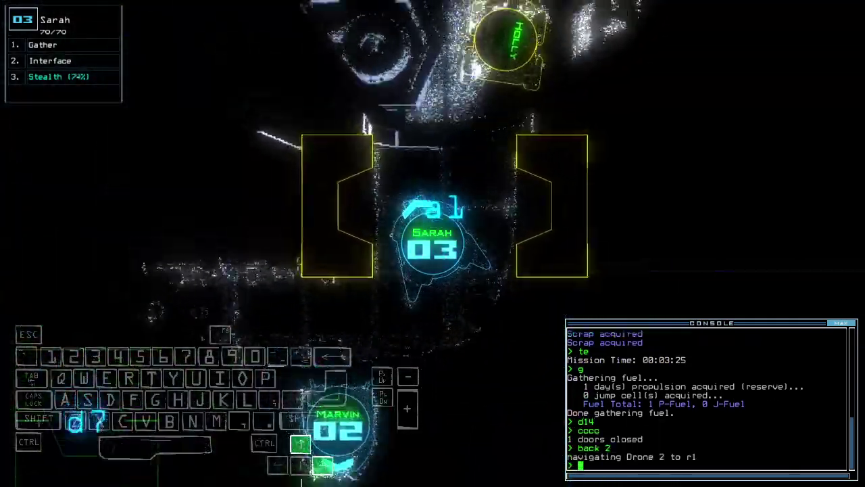
{"action": "type", "text": "te"}
- Drive Marvin toward the docking bay and stop towing Holly
{"action": "key", "text": "Return"}
{"action": "key", "text": "Left"}
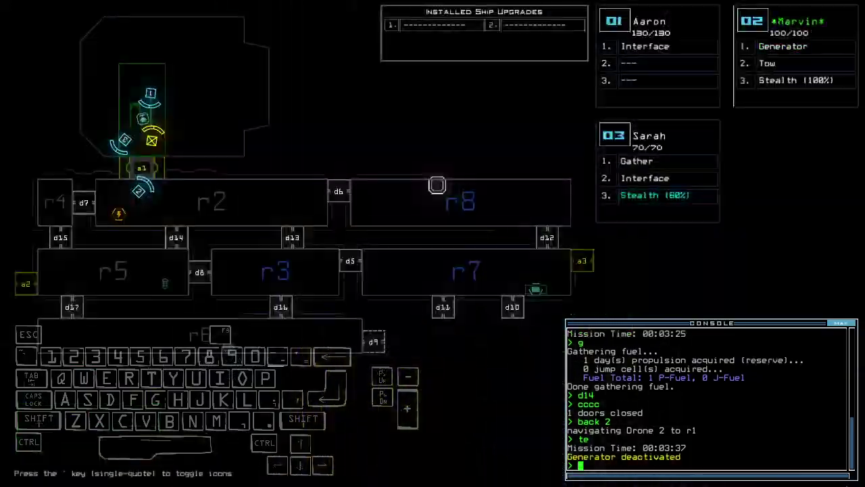
{"action": "key", "text": "Up"}
{"action": "type", "text": "tow"}
{"action": "key", "text": "Return"}
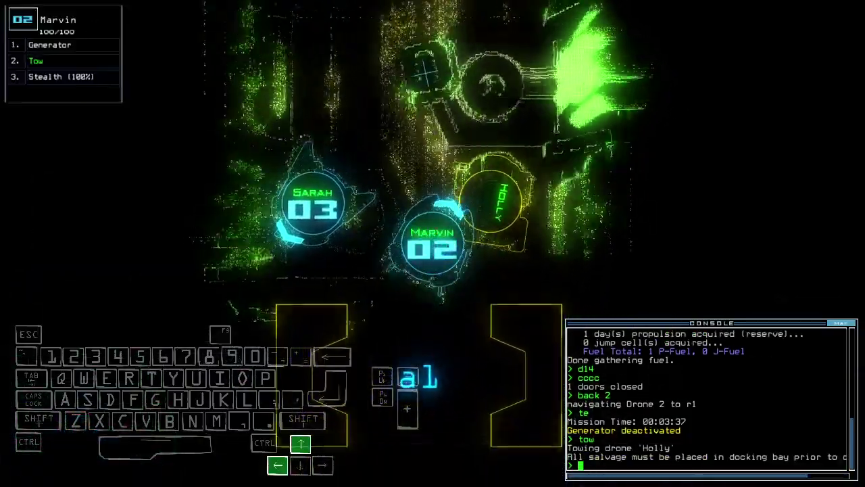
{"action": "key", "text": "Right"}
{"action": "type", "text": "tow"}
{"action": "key", "text": "Return"}
{"action": "key", "text": "space"}
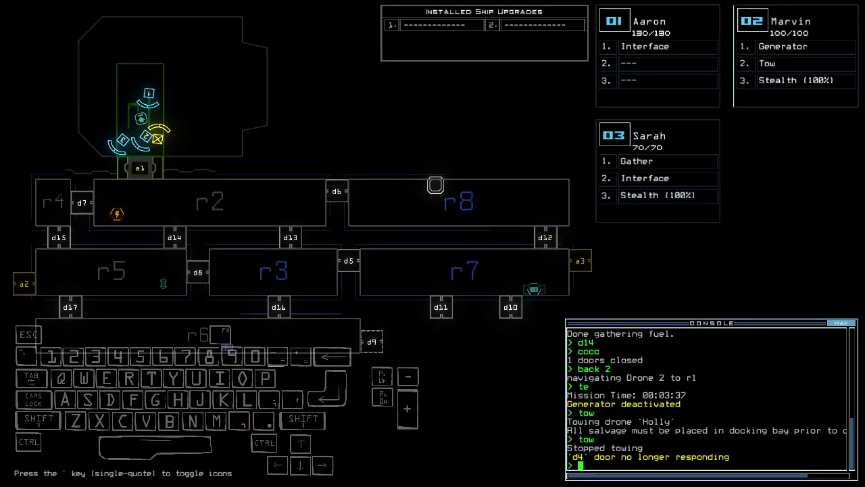
- Drive Marvin toward airlock a1 and switch his generator on
{"action": "key", "text": "space"}
{"action": "key", "text": "Up"}
{"action": "type", "text": "te"}
{"action": "key", "text": "Return"}
{"action": "key", "text": "Right"}
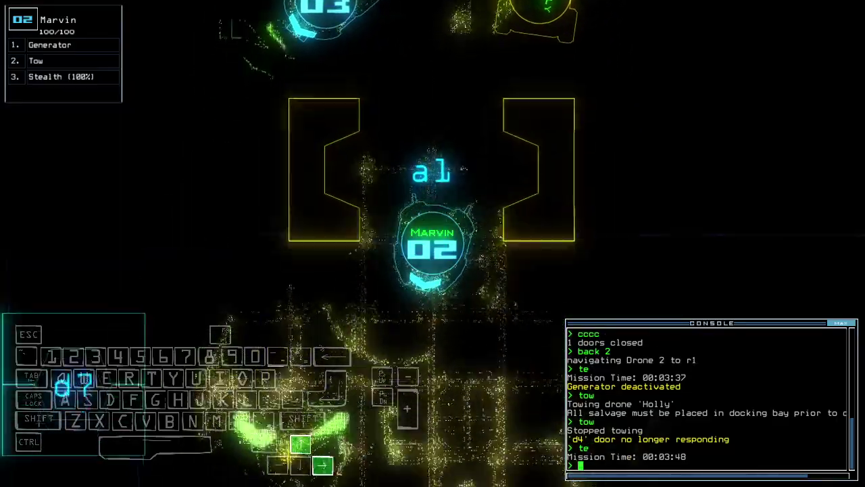
{"action": "type", "text": "generator"}
{"action": "key", "text": "Return"}
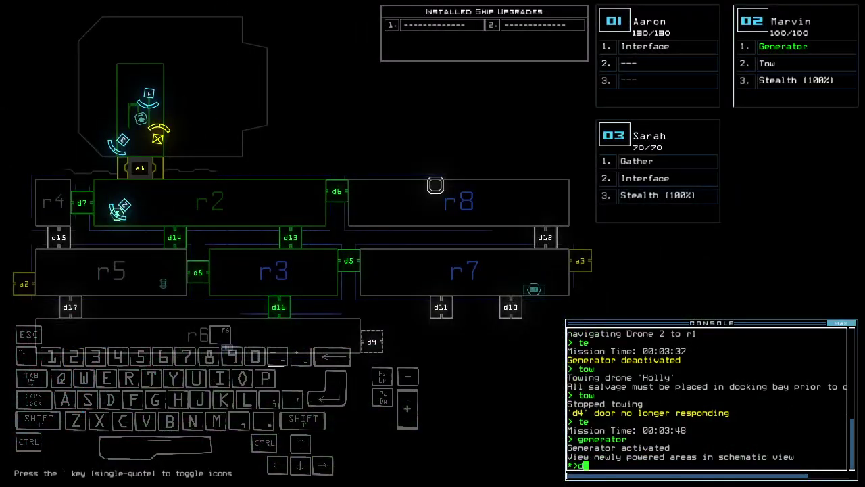
{"action": "key", "text": "Down"}
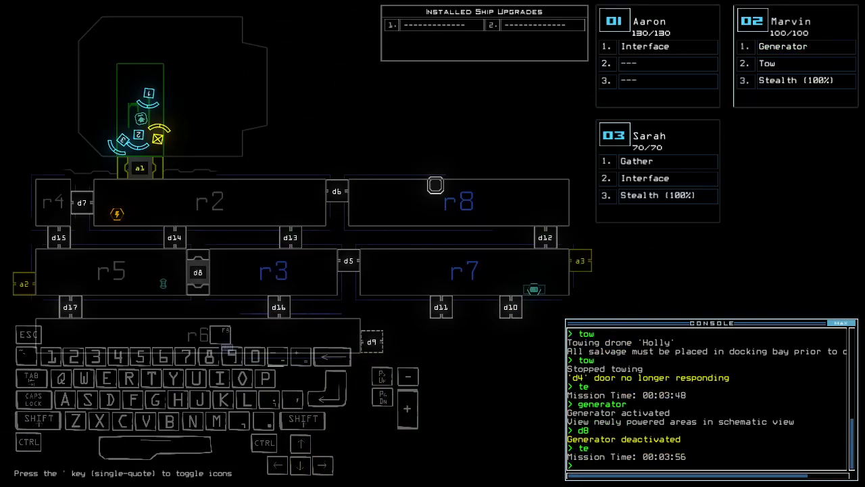
- Drive Marvin up to airlock a1 and route Sarah to room r2
{"action": "key", "text": "Up"}
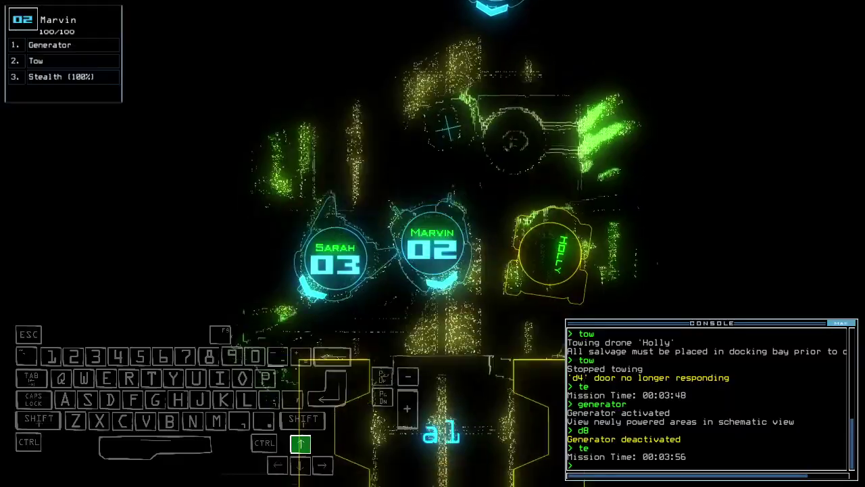
{"action": "type", "text": "te"}
{"action": "key", "text": "Return"}
{"action": "type", "text": "navigate 3"}
{"action": "key", "text": "Return"}
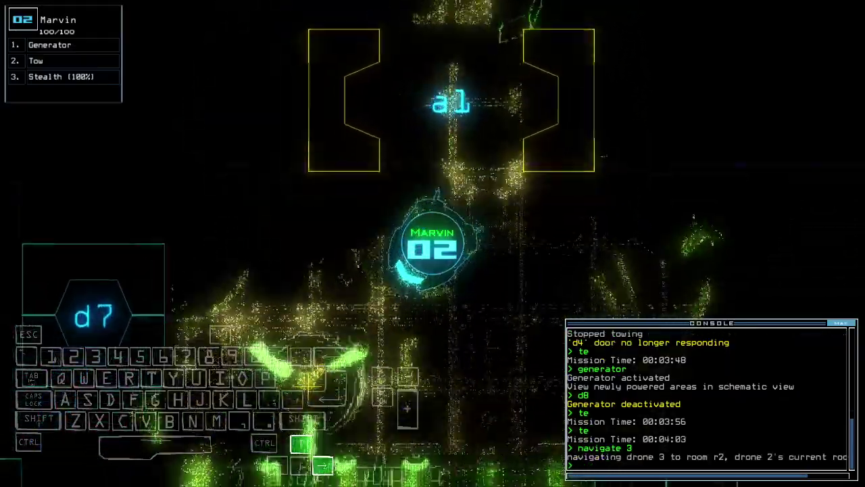
{"action": "type", "text": "g"}
- Restart Marvin's generator, open doors d13 and d16, and close nearby doors
{"action": "key", "text": "Return"}
{"action": "key", "text": "Up"}
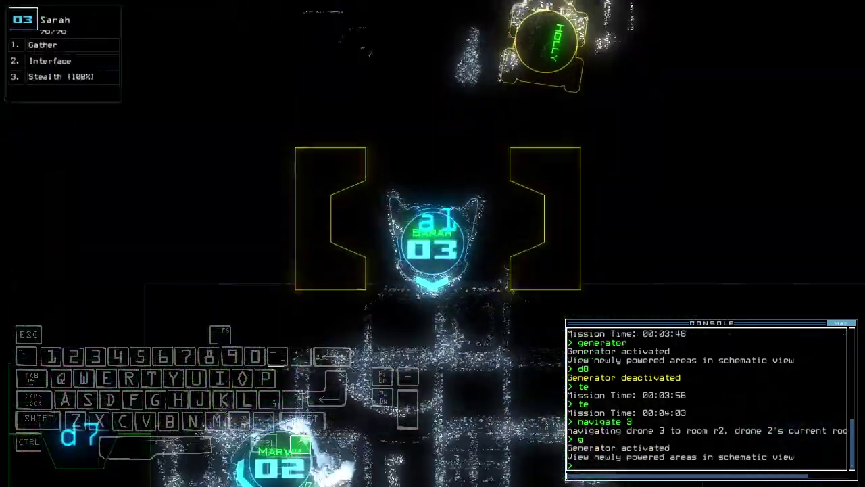
{"action": "type", "text": "c d14"}
{"action": "key", "text": "Return"}
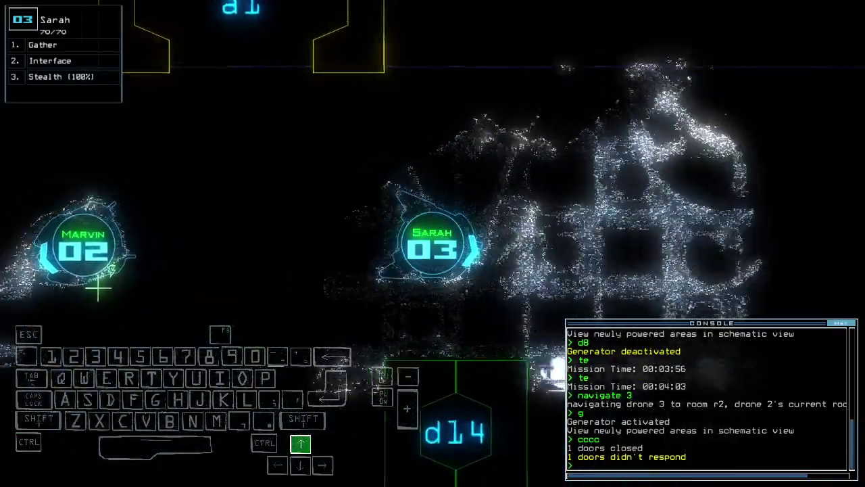
{"action": "type", "text": "s"}
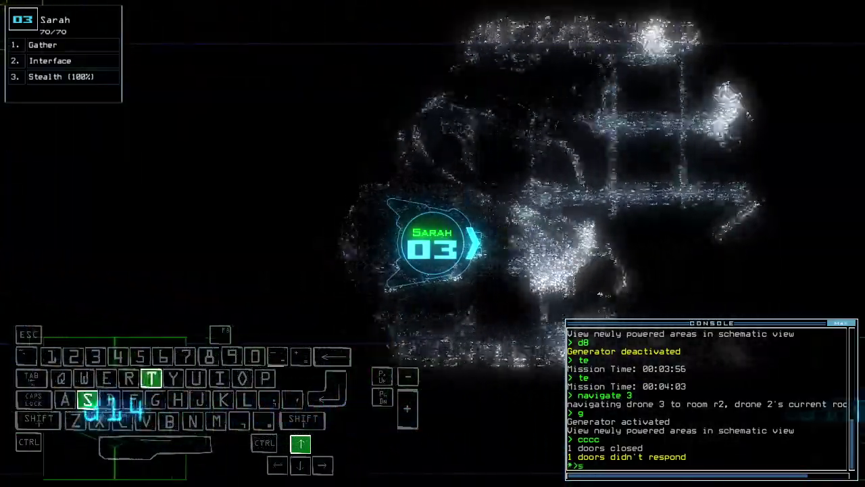
{"action": "type", "text": "t d33"}
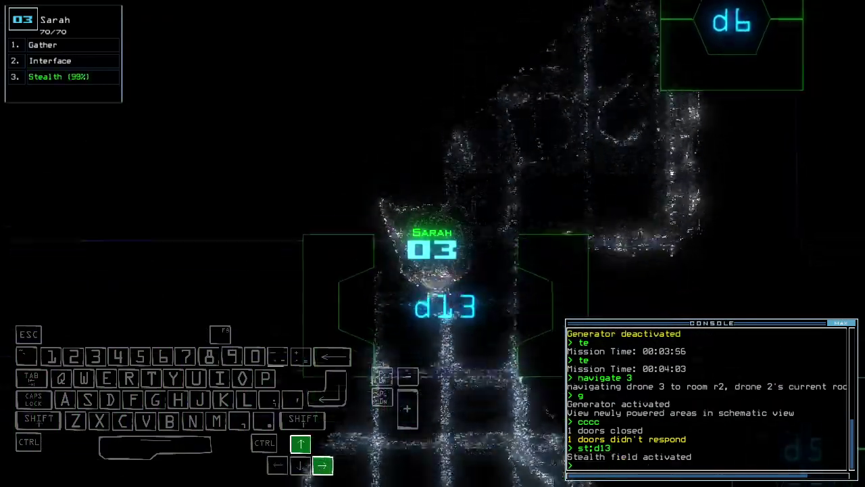
{"action": "type", "text": "d13"}
{"action": "key", "text": "Return"}
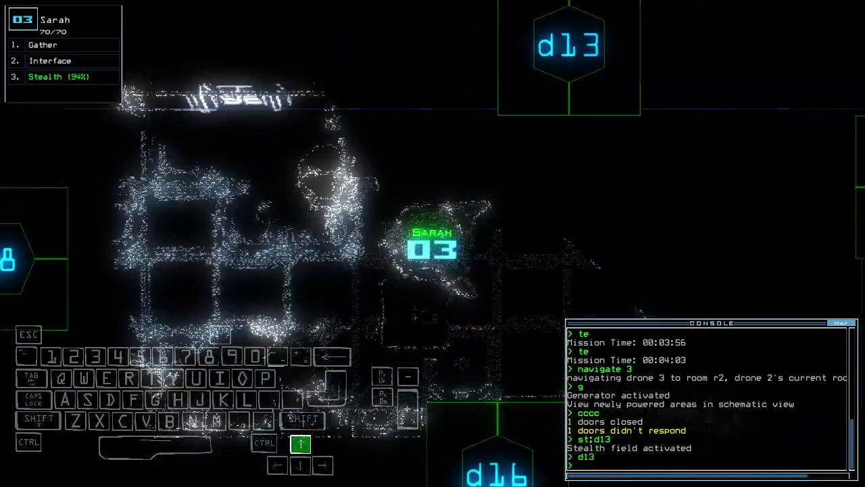
{"action": "type", "text": "d16"}
{"action": "key", "text": "Return"}
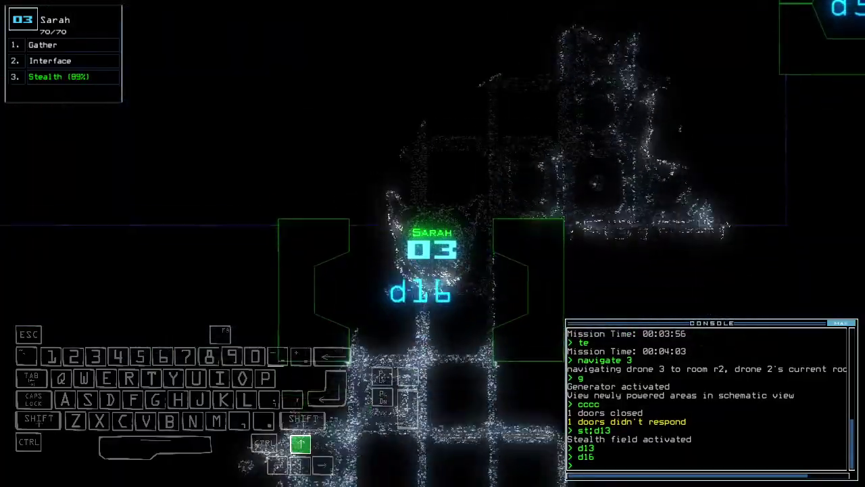
{"action": "type", "text": "cccc"}
{"action": "key", "text": "Return"}
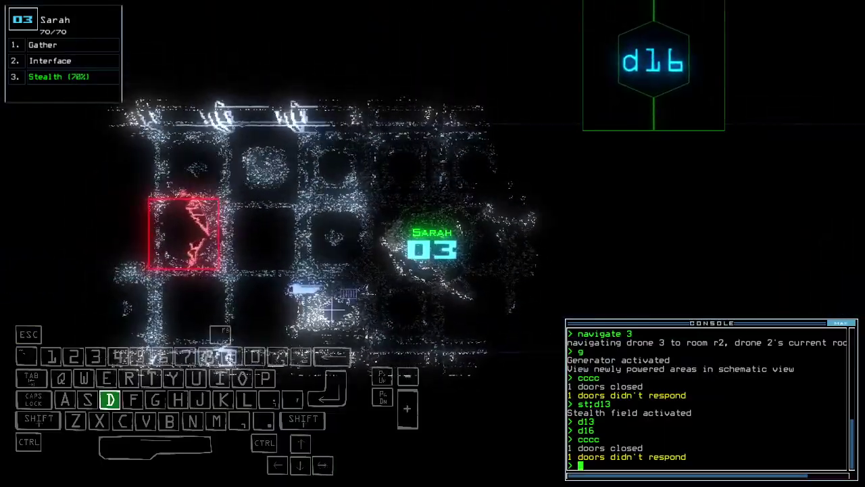
{"action": "type", "text": "6"}
- Reopen door d16 and steer Sarah through the rooms up to it
{"action": "key", "text": "Return"}
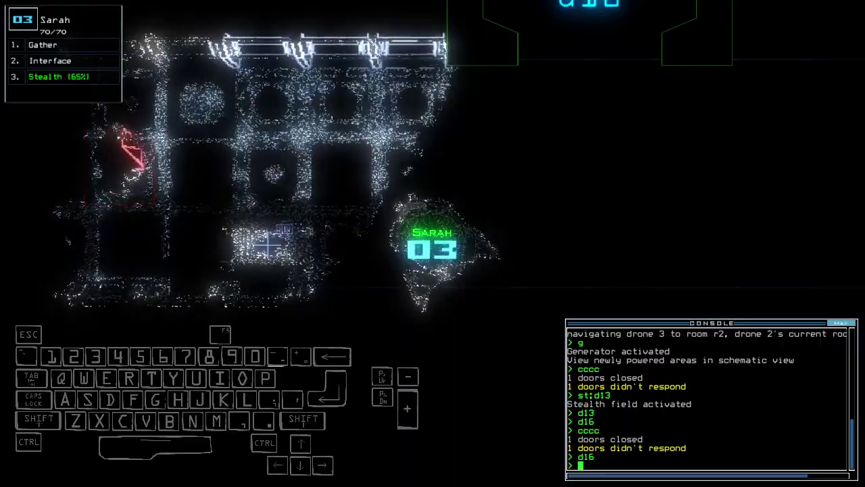
{"action": "key", "text": "Up"}
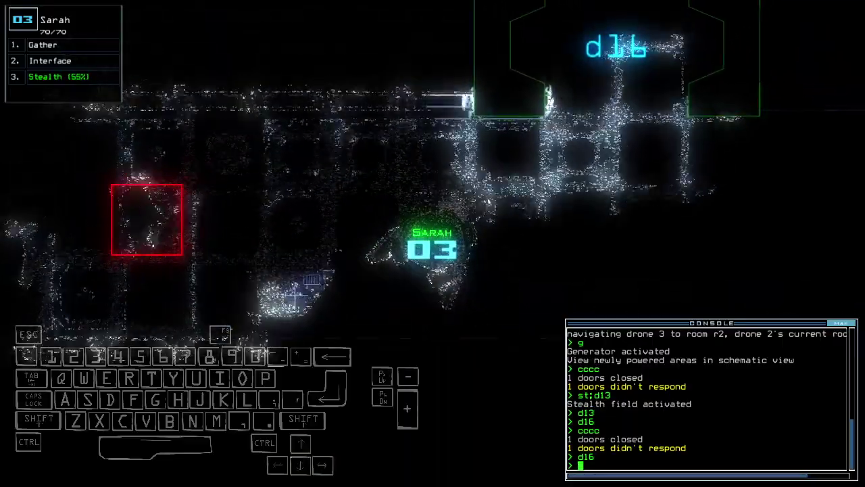
{"action": "key", "text": "Down"}
{"action": "key", "text": "Left"}
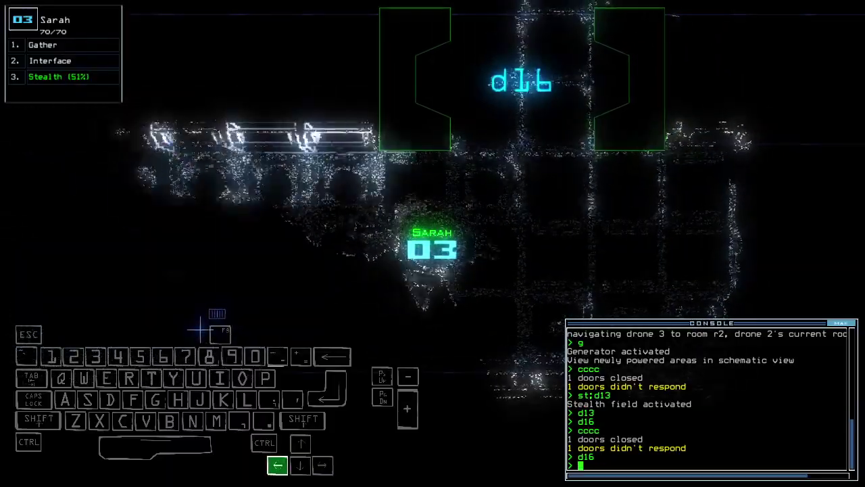
{"action": "key", "text": "Up"}
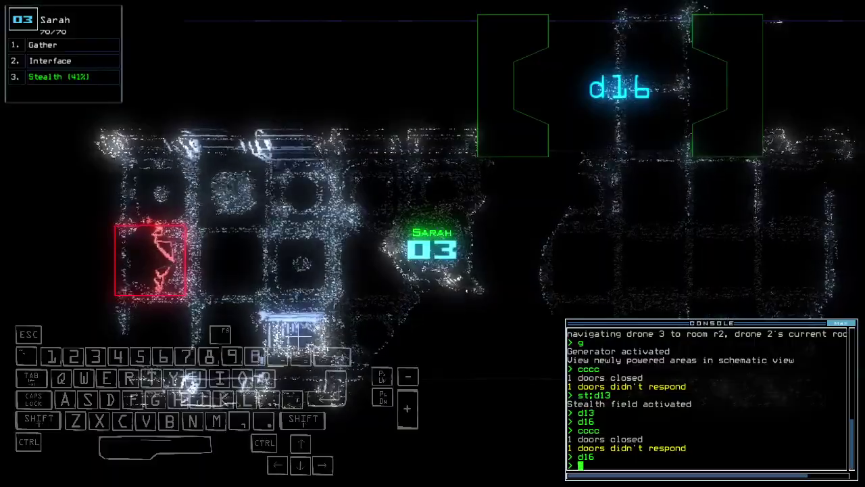
{"action": "key", "text": "Right"}
{"action": "key", "text": "Down"}
{"action": "key", "text": "Up"}
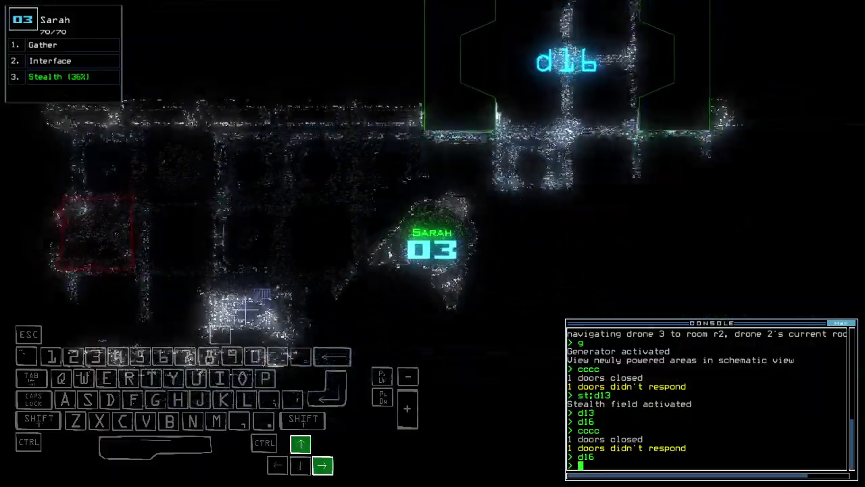
{"action": "key", "text": "Left"}
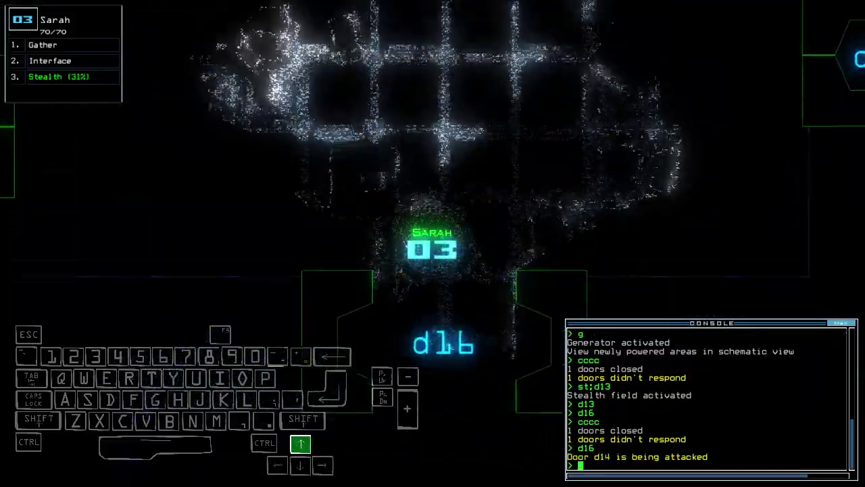
{"action": "type", "text": "d13"}
- Take Sarah through door d13, toggle it again, and show the overhead map
{"action": "key", "text": "Return"}
{"action": "key", "text": "Up"}
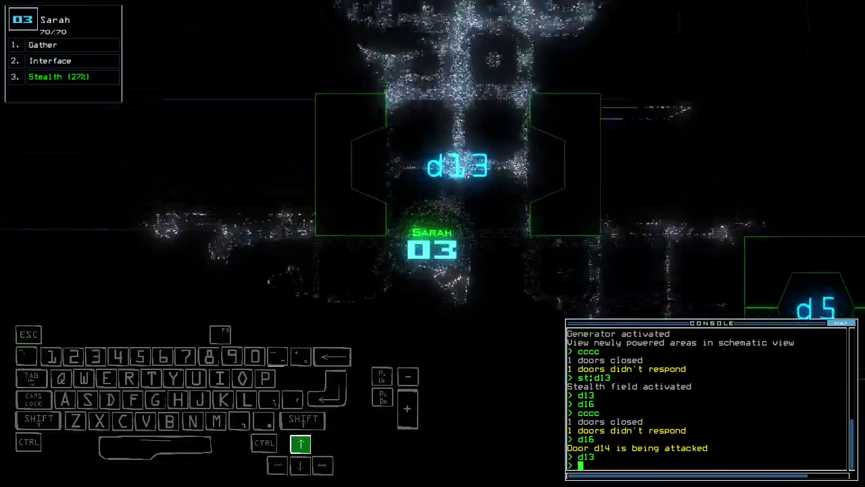
{"action": "key", "text": "Return"}
{"action": "type", "text": "st"}
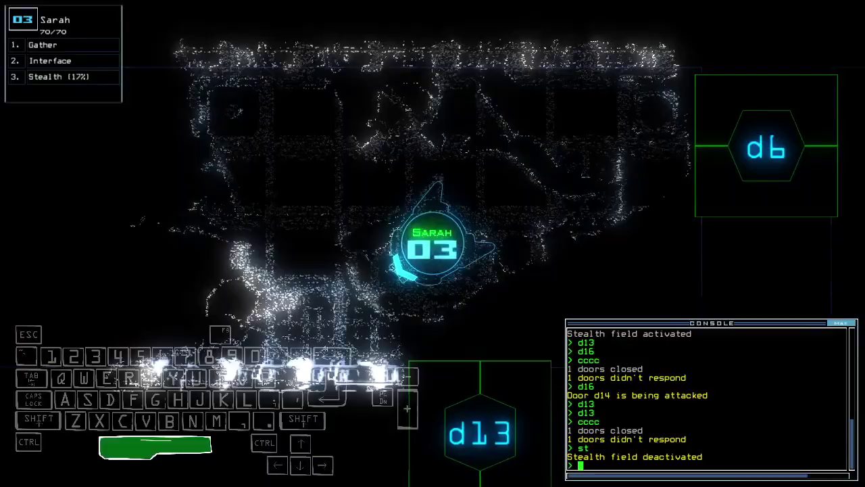
{"action": "key", "text": "space"}
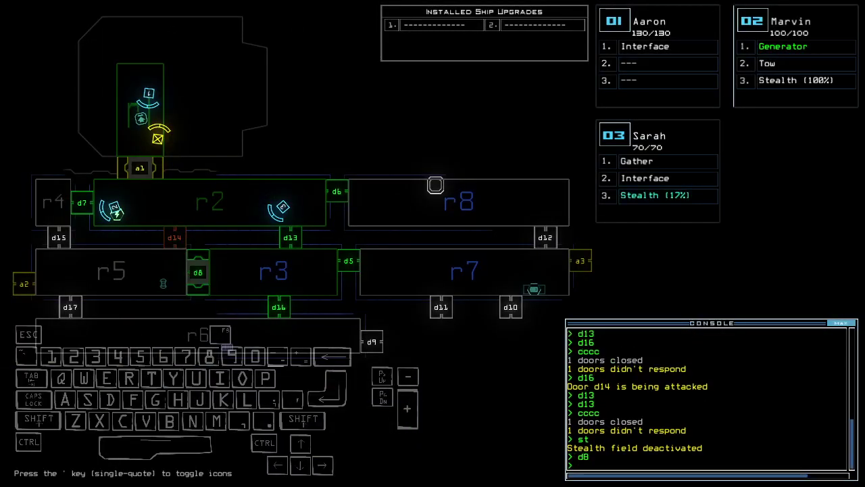
- Drive Sarah toward airlock a1, check the time, and recall Marvin to r1 at 00:05:12
{"action": "key", "text": "space"}
{"action": "key", "text": "Up"}
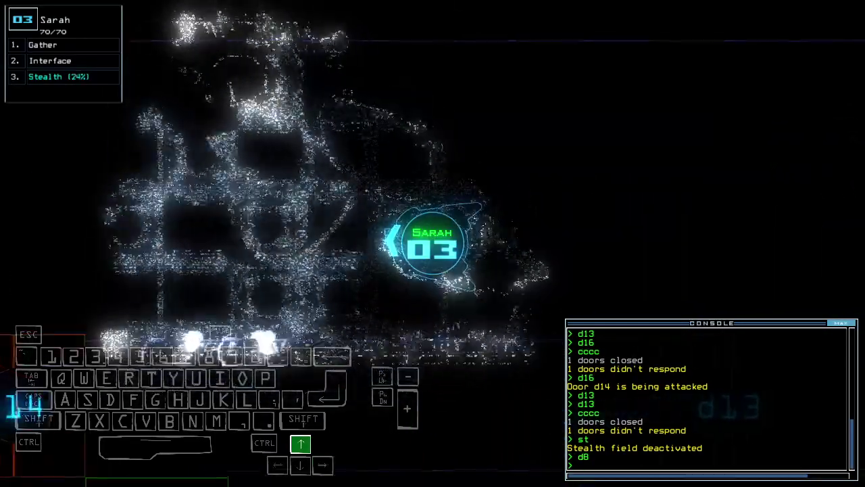
{"action": "type", "text": "te"}
{"action": "key", "text": "Return"}
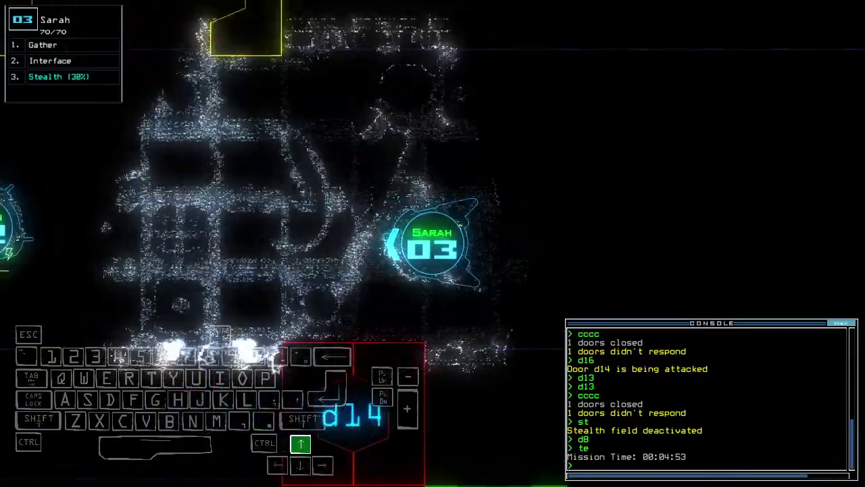
{"action": "type", "text": "back"}
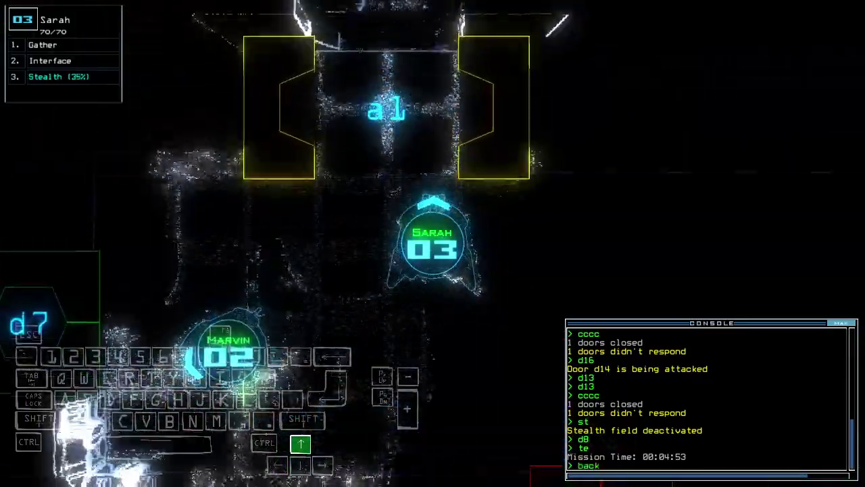
{"action": "type", "text": " 2"}
{"action": "key", "text": "Return"}
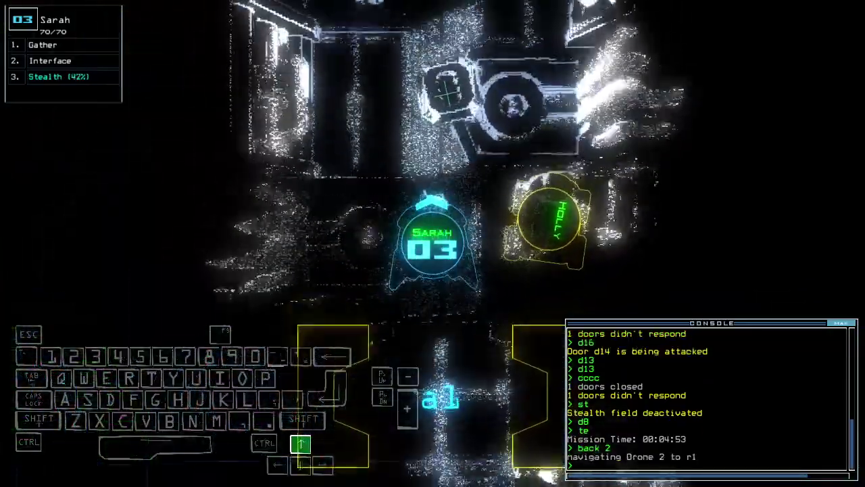
{"action": "key", "text": "Left"}
{"action": "key", "text": "Tab"}
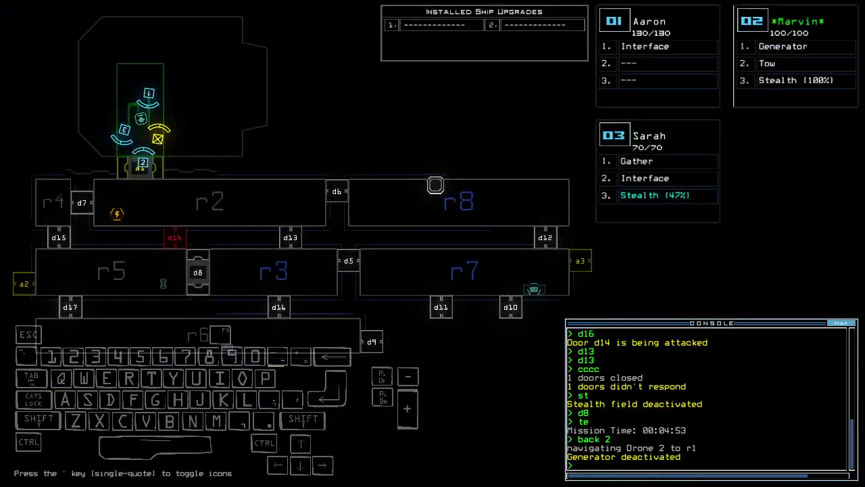
{"action": "key", "text": "Tab"}
{"action": "key", "text": "Tab"}
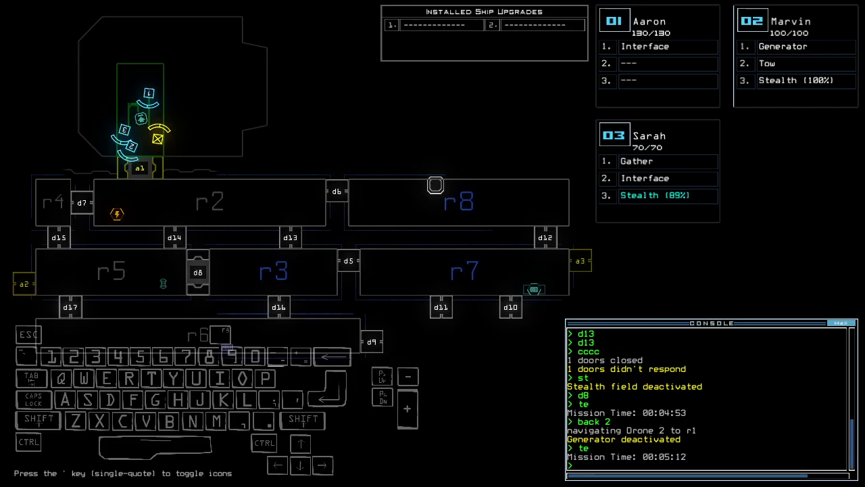
{"action": "type", "text": "2"}
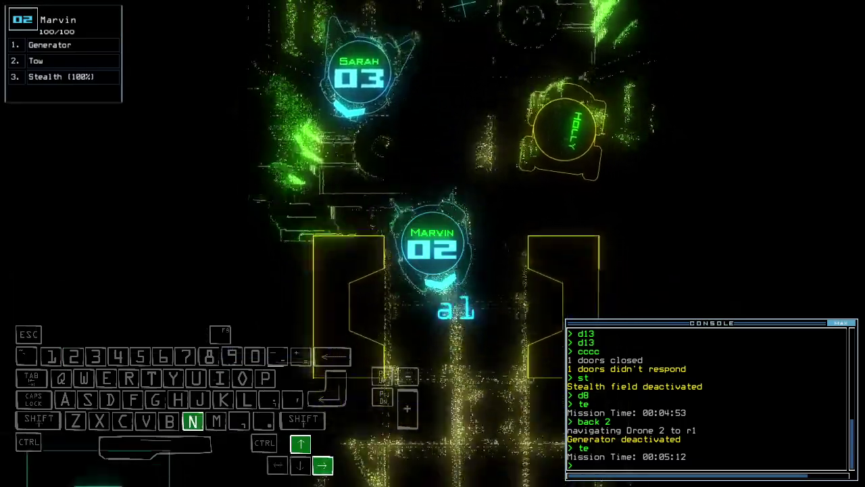
{"action": "type", "text": "navigate 3"}
- Route Sarah to room r2 and power up Marvin's generator
{"action": "key", "text": "Return"}
{"action": "type", "text": "g"}
{"action": "key", "text": "Return"}
{"action": "key", "text": "space"}
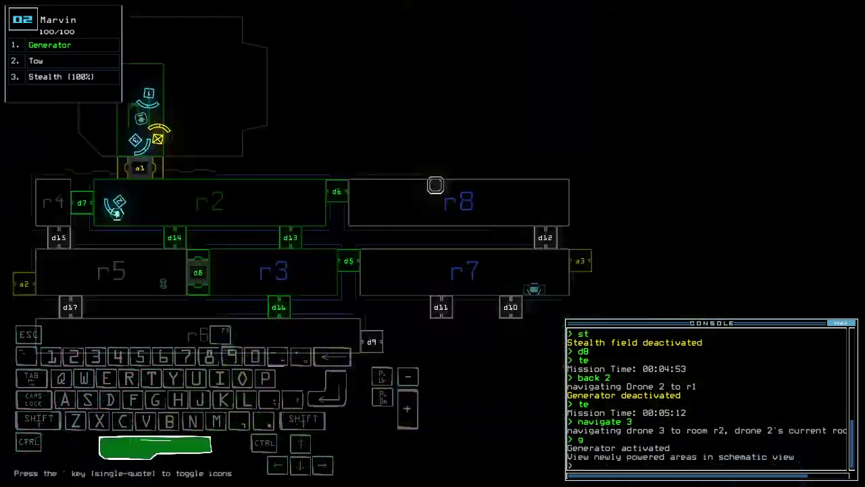
{"action": "key", "text": "3"}
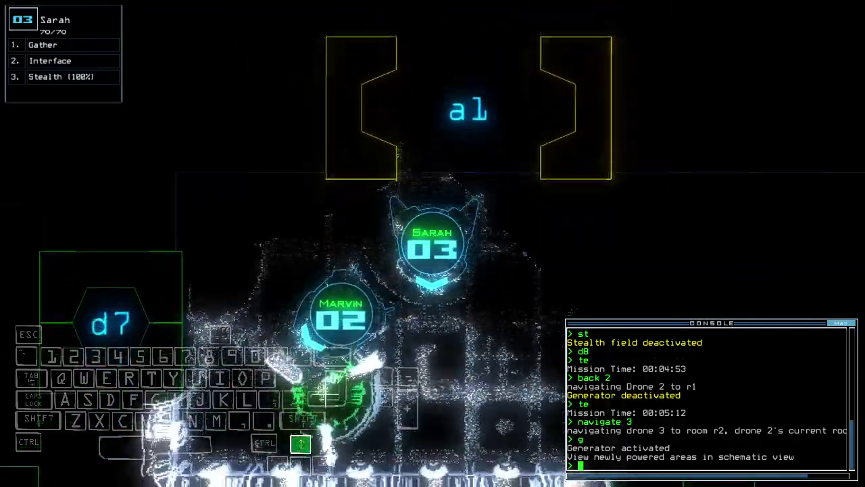
- Steer Sarah through r2, check the map, and close one more door at 00:05:34
{"action": "key", "text": "Right"}
{"action": "key", "text": "Left"}
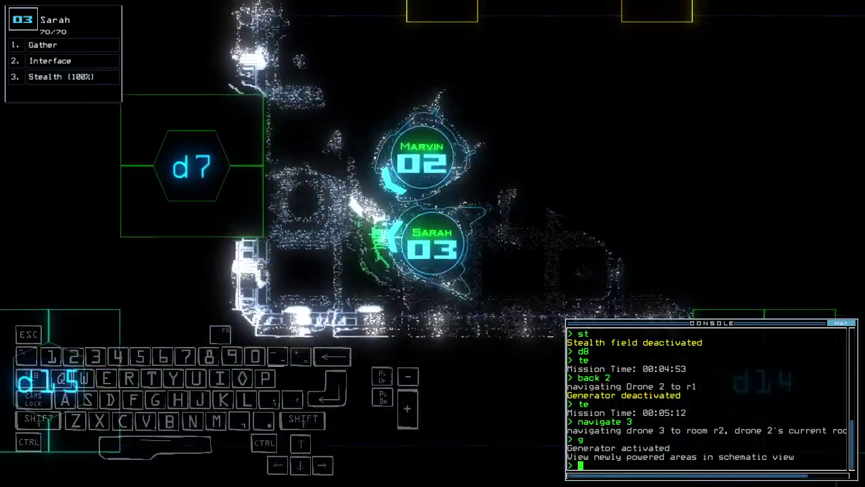
{"action": "key", "text": "space"}
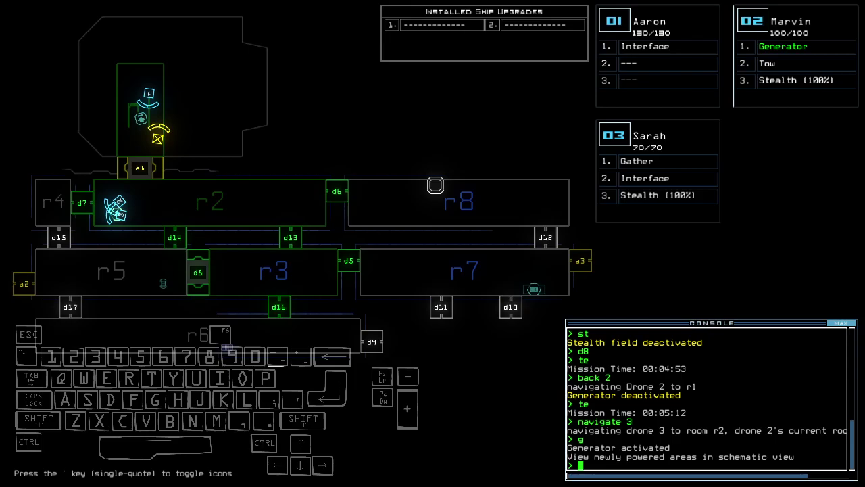
{"action": "key", "text": "space"}
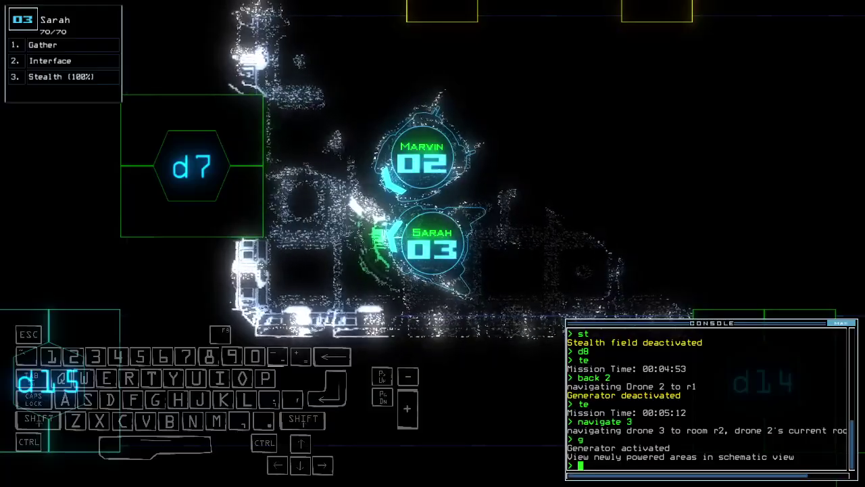
{"action": "key", "text": "Right"}
{"action": "key", "text": "Up"}
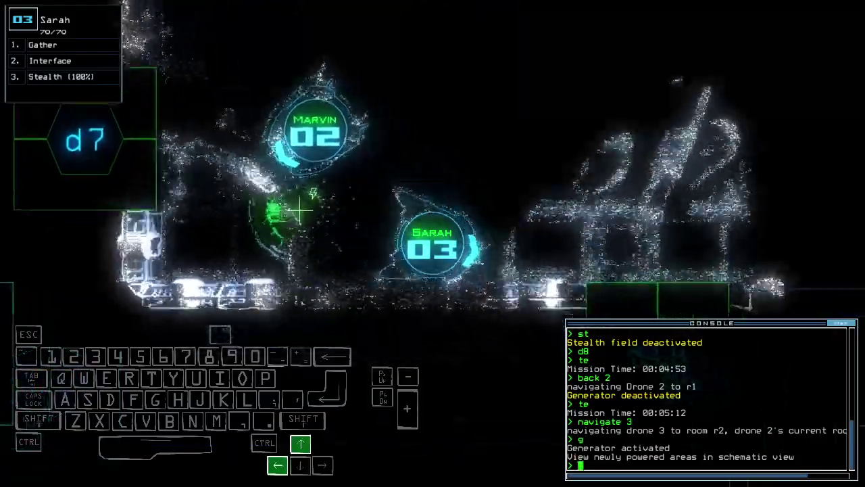
{"action": "key", "text": "Return"}
{"action": "type", "text": "te"}
- Stealth Sarah through door d13 and toggle door d16 twice
{"action": "key", "text": "Return"}
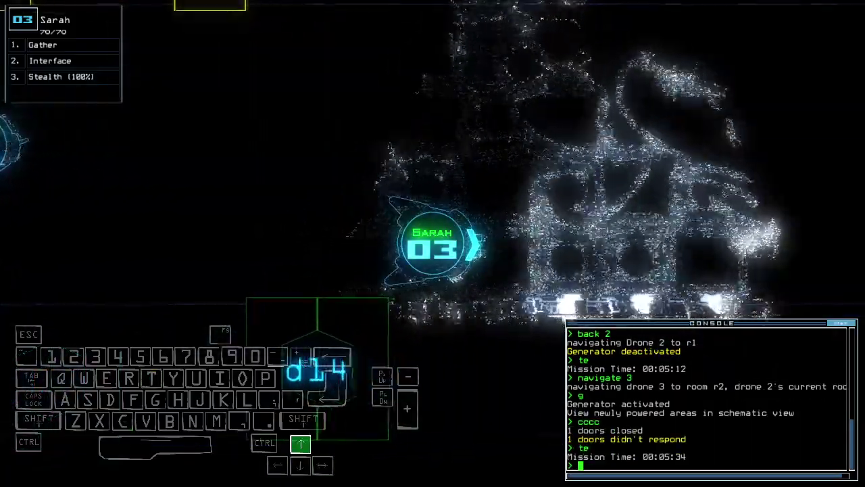
{"action": "type", "text": "st;d"}
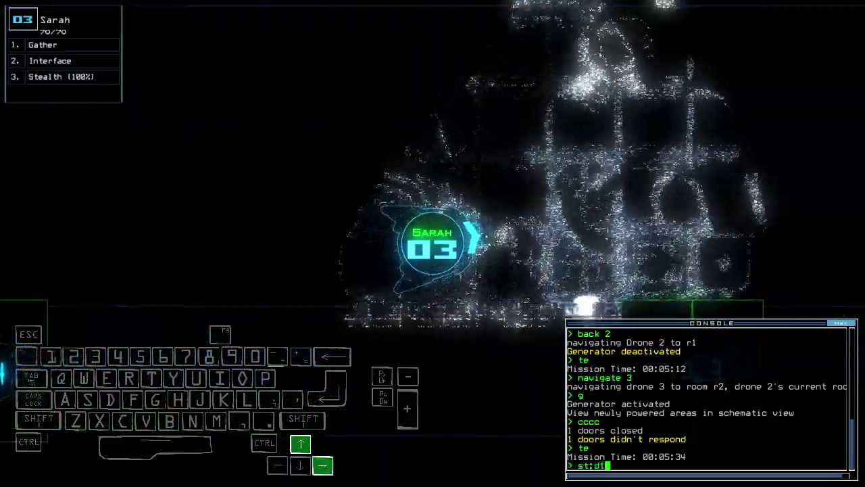
{"action": "type", "text": "13"}
{"action": "key", "text": "Return"}
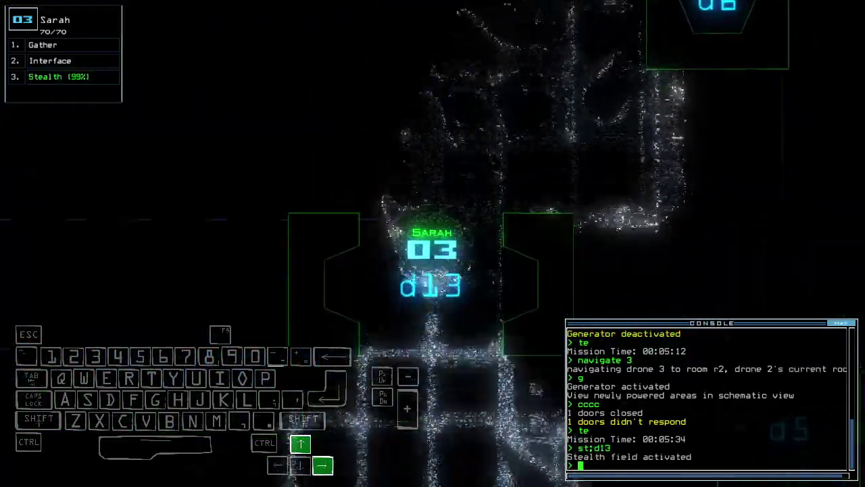
{"action": "type", "text": "dl3"}
{"action": "key", "text": "Return"}
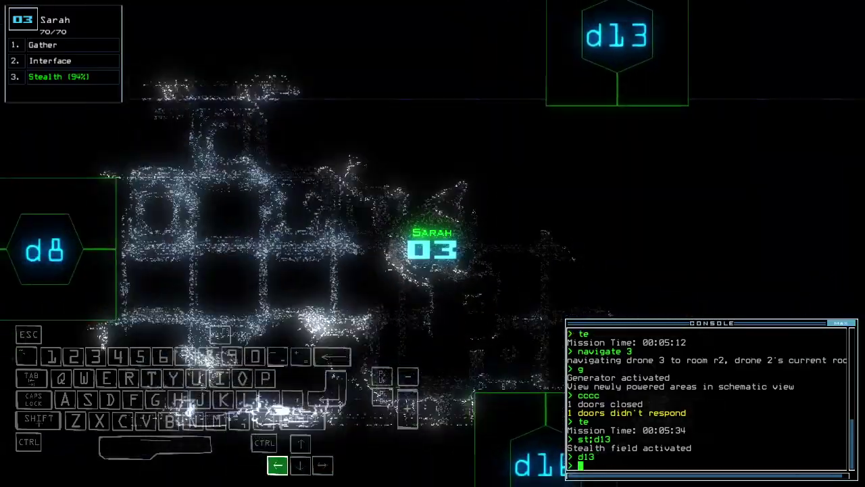
{"action": "key", "text": "Left"}
{"action": "type", "text": "d16"}
{"action": "key", "text": "Return"}
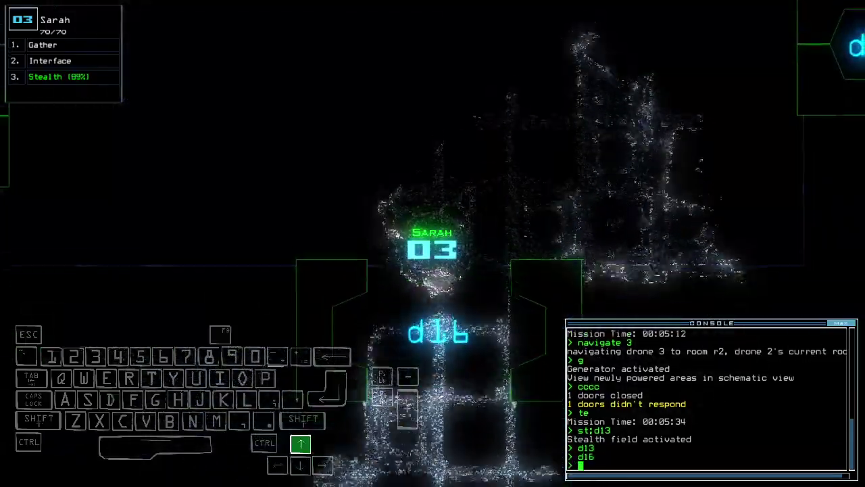
{"action": "type", "text": "d16"}
{"action": "key", "text": "Return"}
{"action": "type", "text": "te"}
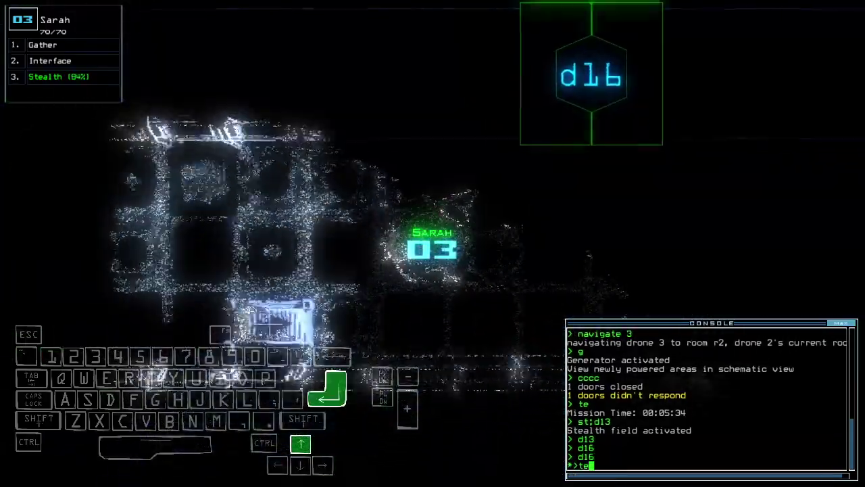
- Drive Sarah up the corridors, gather more scrap, and re-enable stealth at 00:05:44
{"action": "key", "text": "Return"}
{"action": "key", "text": "Up"}
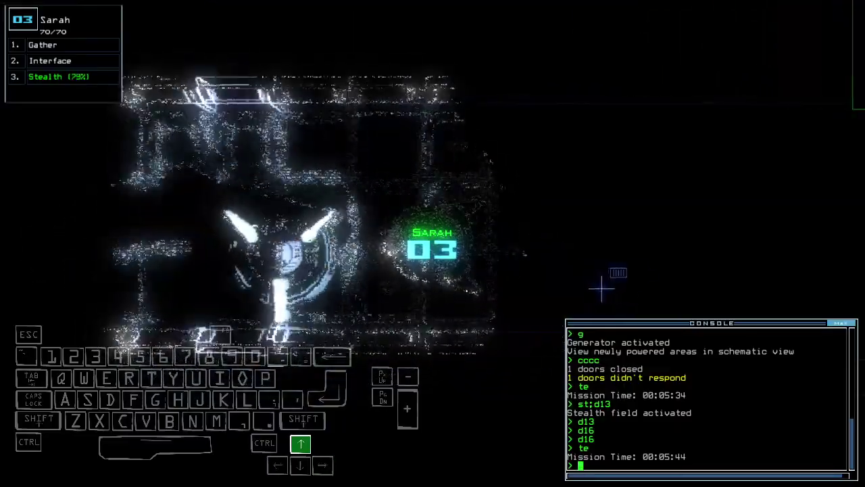
{"action": "key", "text": "Up"}
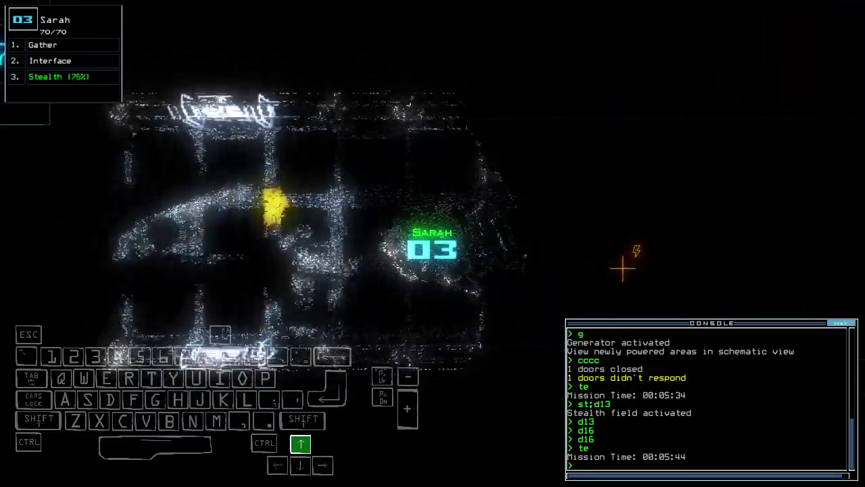
{"action": "type", "text": "g"}
{"action": "key", "text": "Return"}
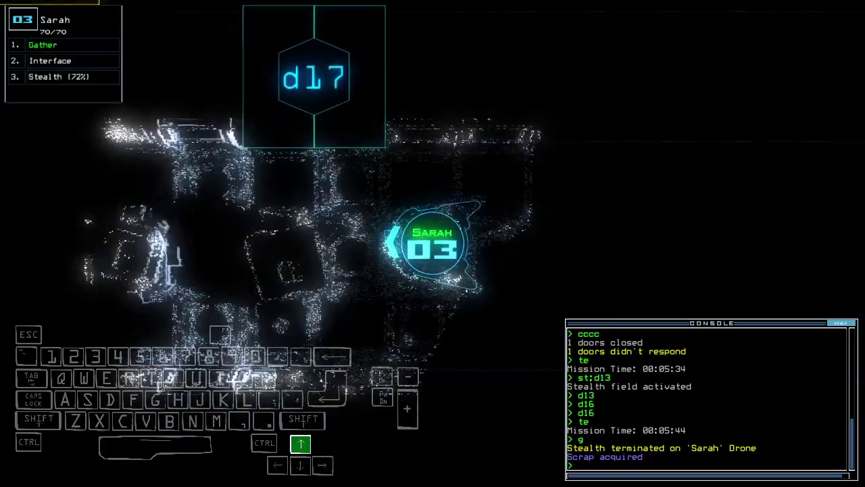
{"action": "key", "text": "Left"}
{"action": "type", "text": "st"}
{"action": "key", "text": "Return"}
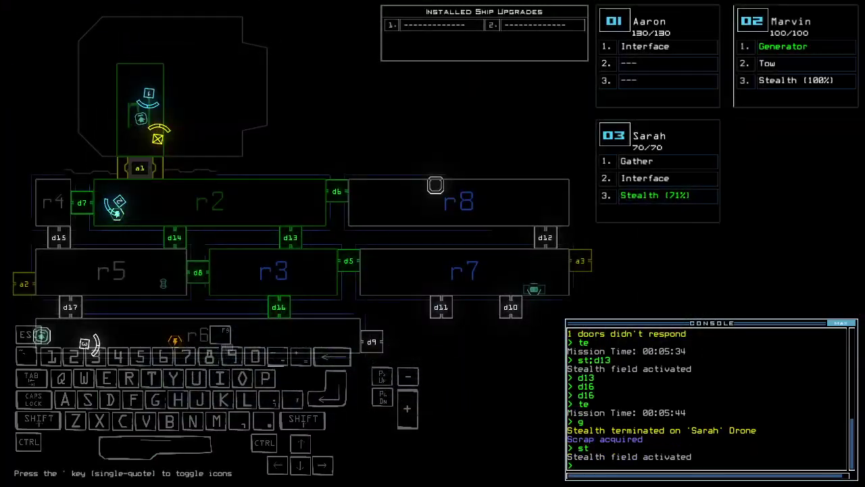
- Send drone 2 back to r1 with its generator off, then check the mission time
{"action": "key", "text": "Up"}
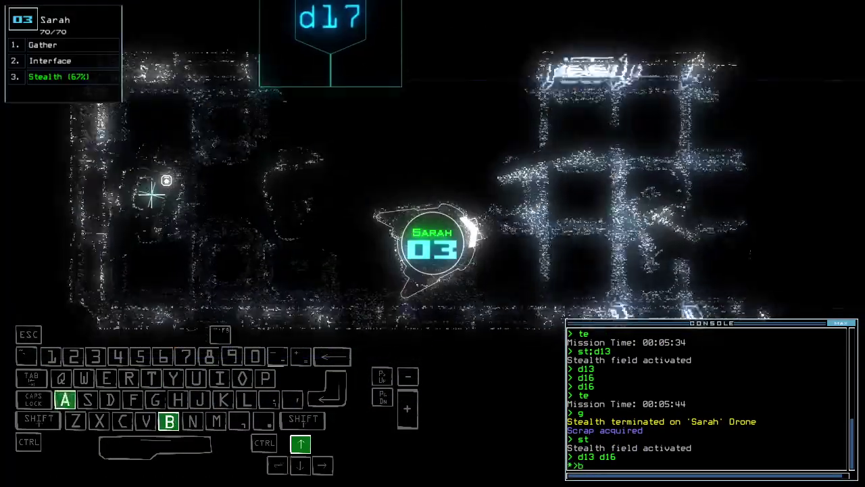
{"action": "type", "text": "back 2"}
{"action": "key", "text": "Return"}
{"action": "type", "text": "te"}
{"action": "key", "text": "Return"}
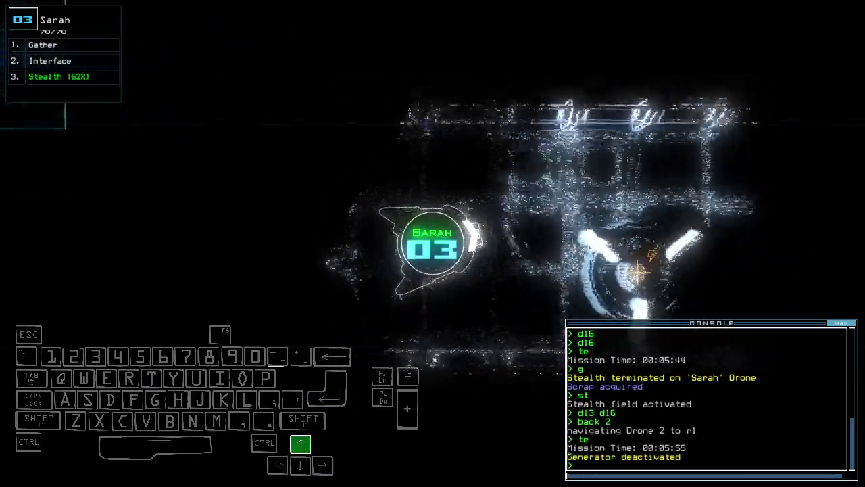
{"action": "type", "text": "te"}
{"action": "key", "text": "Return"}
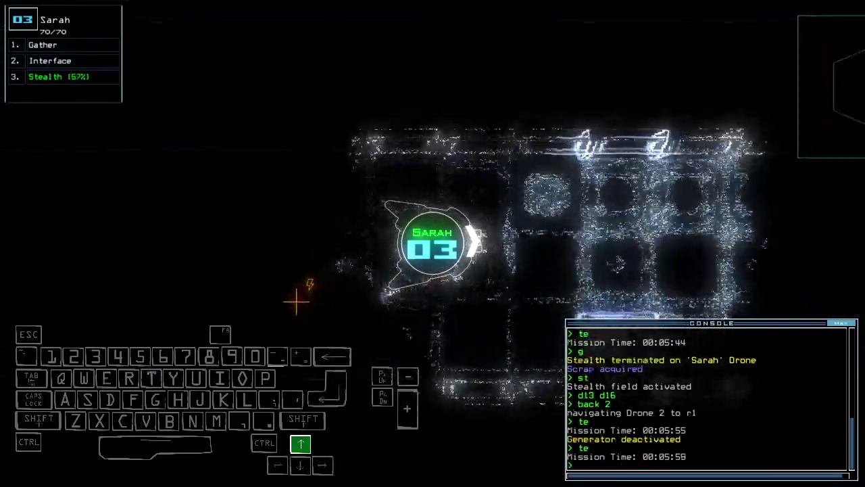
{"action": "type", "text": "te"}
{"action": "key", "text": "Return"}
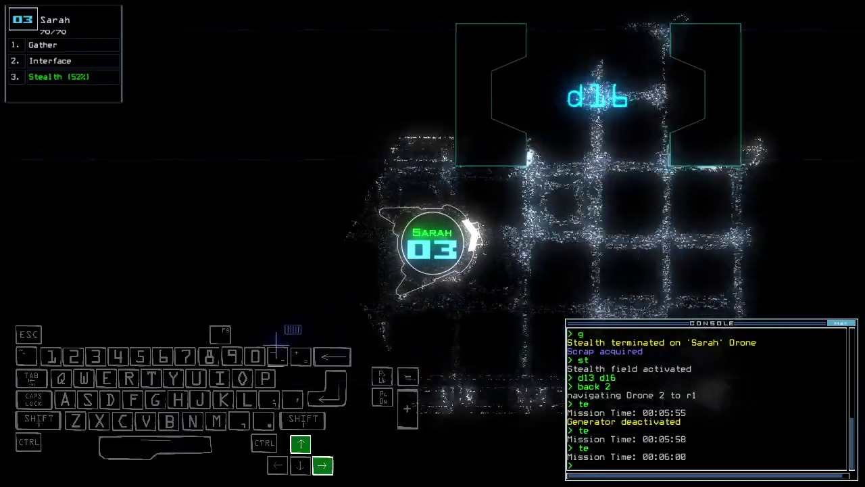
- Drive Sarah north through door d16 toward airlock a1
{"action": "key", "text": "Left"}
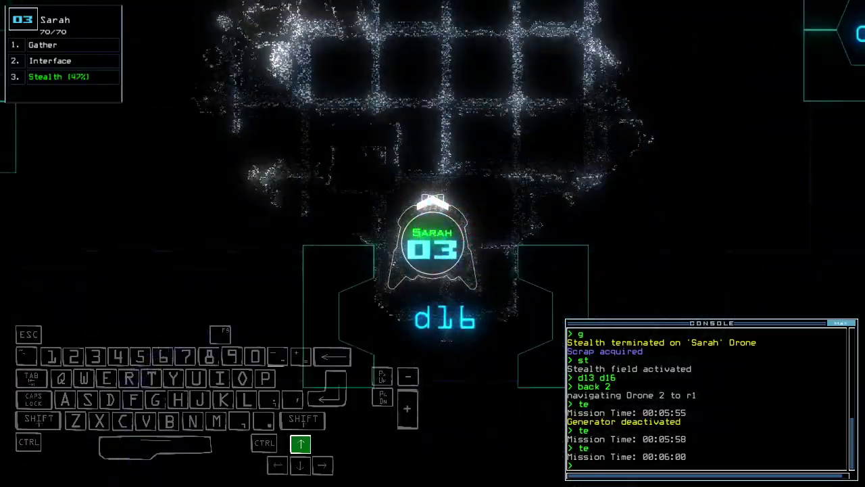
{"action": "type", "text": "te"}
{"action": "key", "text": "Return"}
{"action": "key", "text": "Left"}
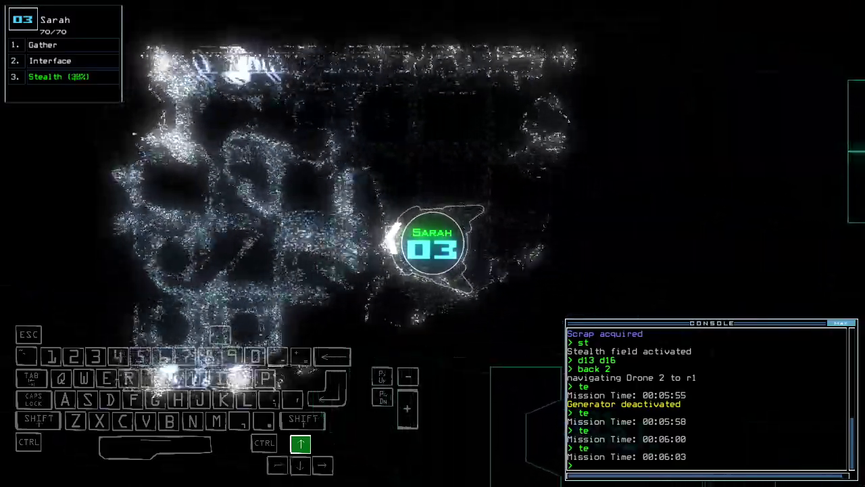
{"action": "key", "text": "Right"}
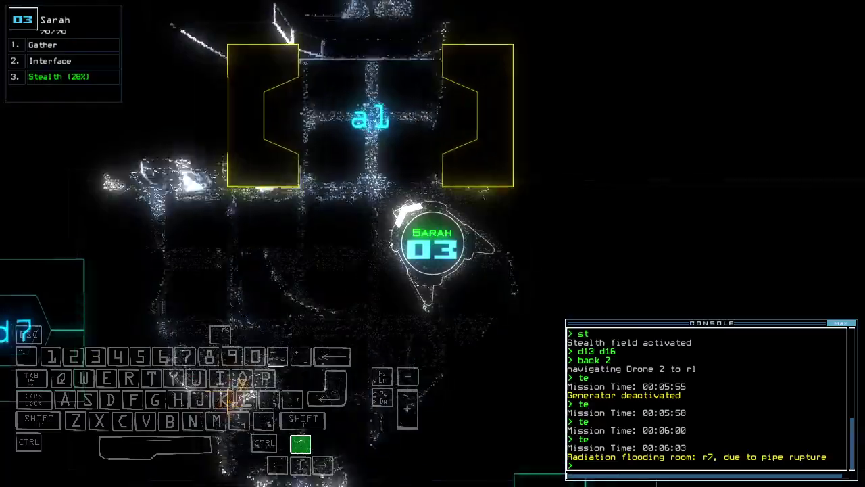
- Bring Sarah through airlock a1 with stealth off and restart Marvin's generator
{"action": "key", "text": "Right"}
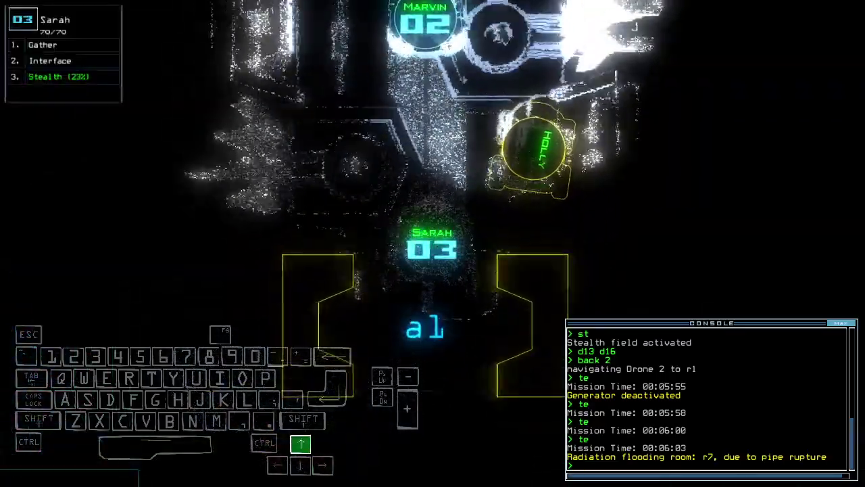
{"action": "type", "text": "st"}
{"action": "key", "text": "Return"}
{"action": "key", "text": "2"}
{"action": "key", "text": "Left"}
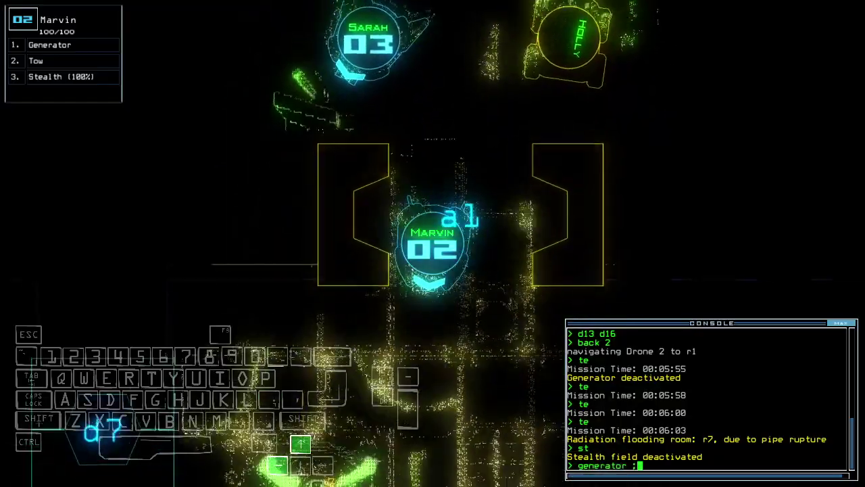
{"action": "key", "text": "Return"}
{"action": "key", "text": "Tab"}
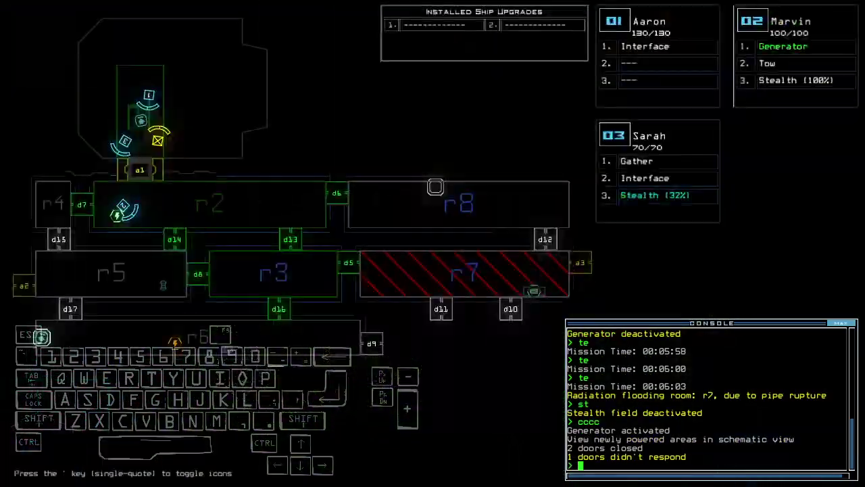
- Close all doors to room r1 and re-stealth Sarah at door d13
{"action": "key", "text": "Tab"}
{"action": "key", "text": "Up"}
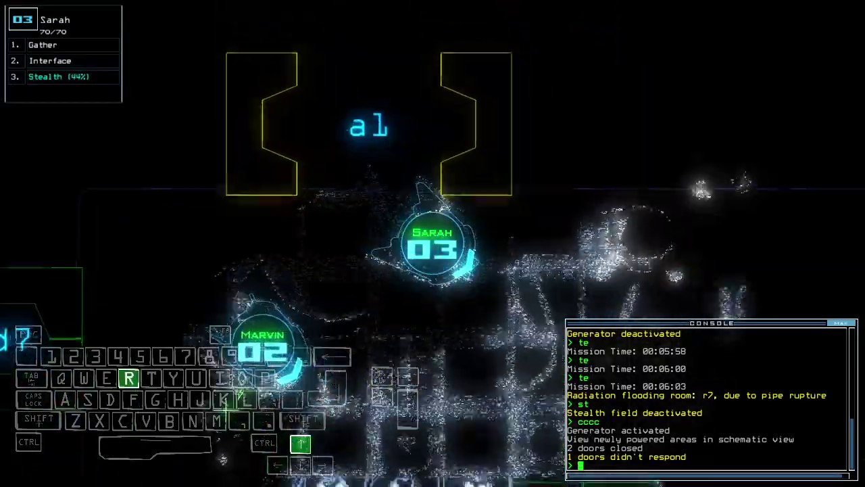
{"action": "type", "text": "ra"}
{"action": "key", "text": "Return"}
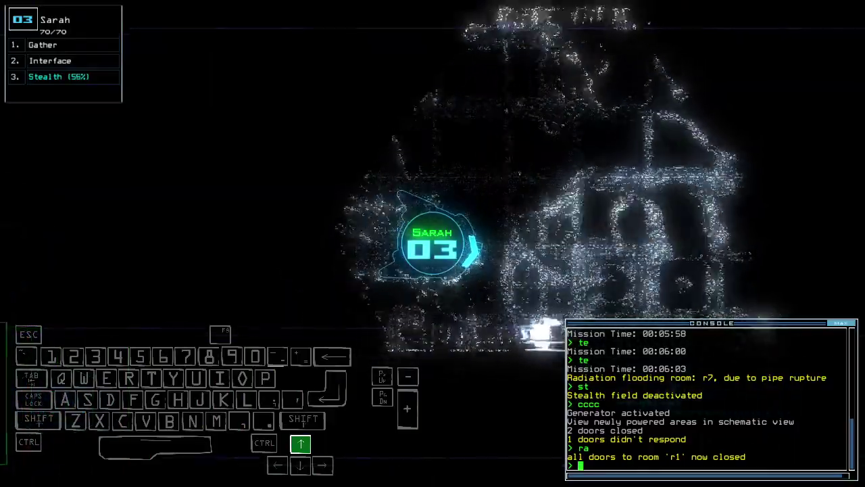
{"action": "type", "text": "d13"}
{"action": "key", "text": "Return"}
{"action": "type", "text": "st"}
- Turn on Sarah's stealth field, toggle door d13, then turn stealth off
{"action": "key", "text": "Return"}
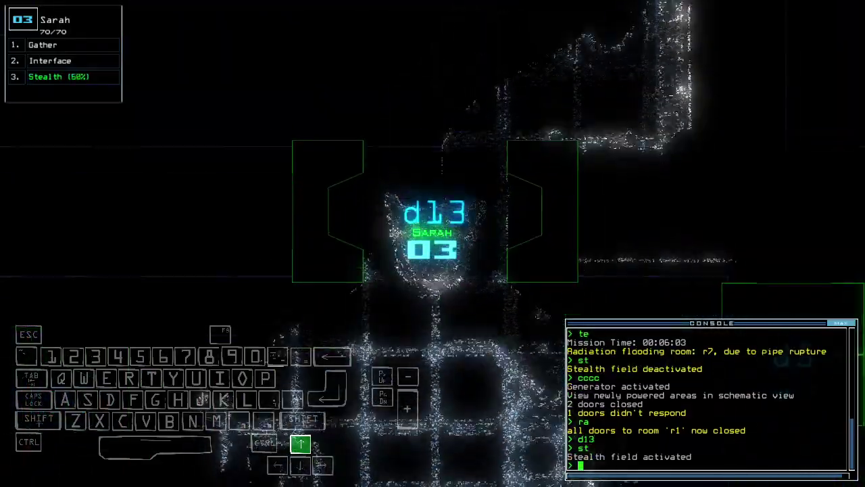
{"action": "type", "text": "d13"}
{"action": "key", "text": "Return"}
{"action": "type", "text": "st"}
{"action": "key", "text": "Return"}
- Drive Sarah to door d5, close nearby doors with cccc, and check the ship schematic
{"action": "key", "text": "Left"}
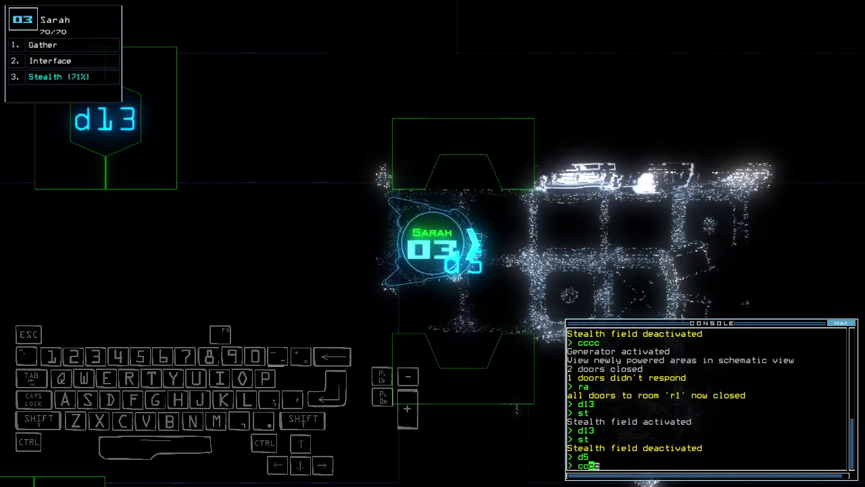
{"action": "key", "text": "Down"}
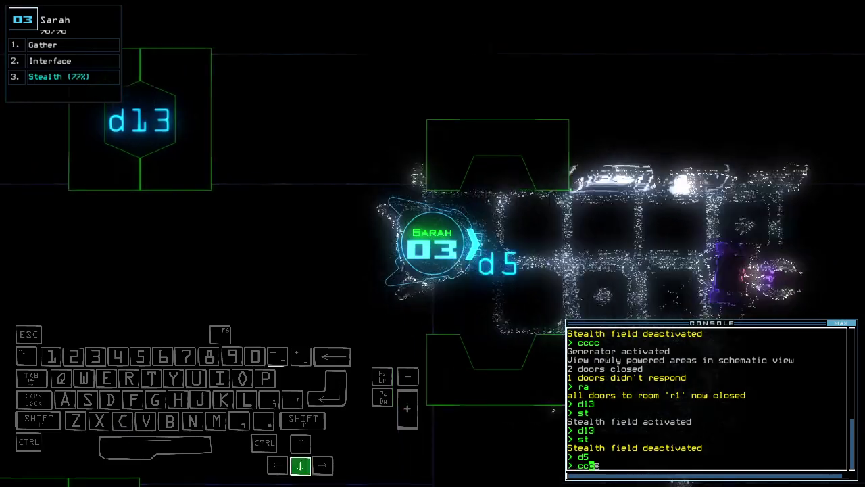
{"action": "key", "text": "Return"}
{"action": "key", "text": "Up"}
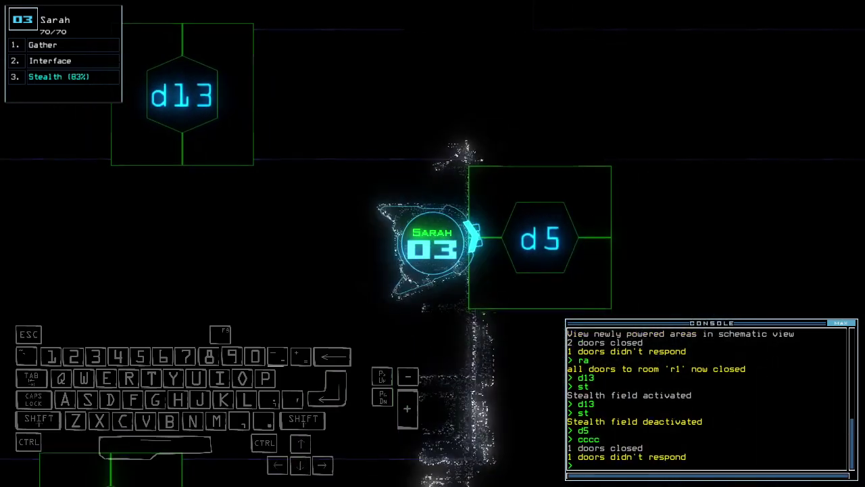
{"action": "key", "text": "Tab"}
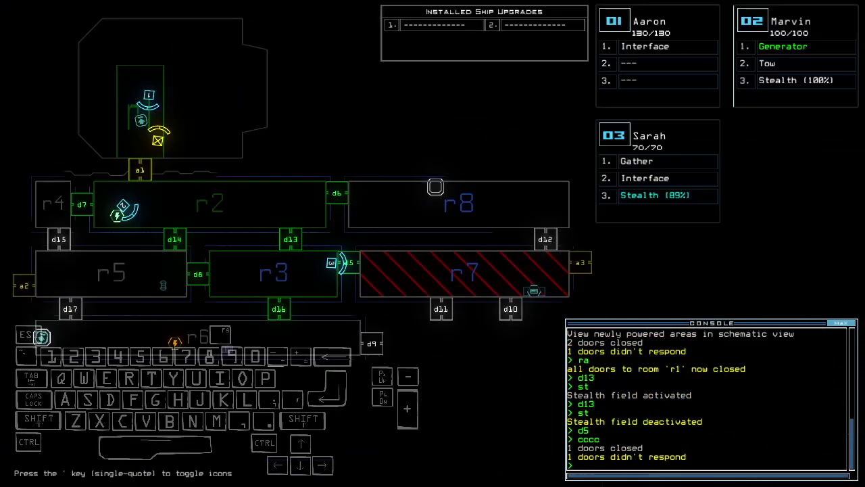
{"action": "key", "text": "space"}
{"action": "type", "text": "d5"}
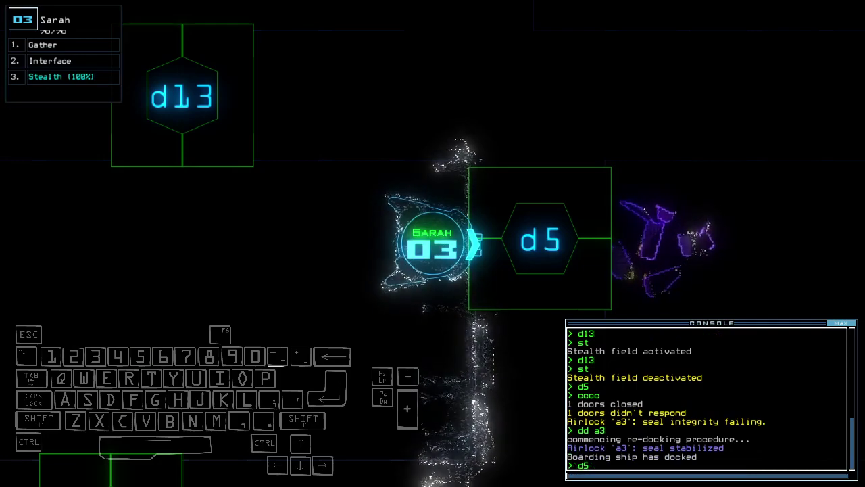
- Drive Sarah through d5, gather scrap, run cccc and degauss, then re-dock at a1
{"action": "key", "text": "Down"}
{"action": "type", "text": "g"}
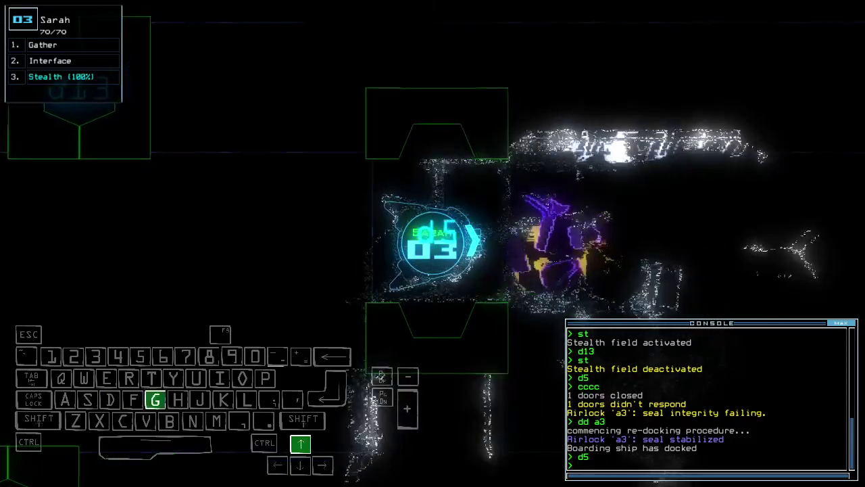
{"action": "key", "text": "Return"}
{"action": "type", "text": "cccc"}
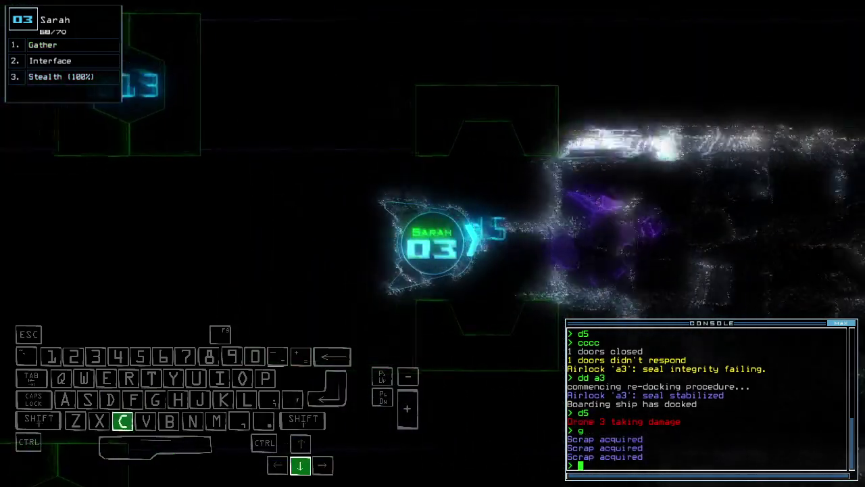
{"action": "key", "text": "Return"}
{"action": "key", "text": "Left"}
{"action": "type", "text": "degauss"}
{"action": "key", "text": "Return"}
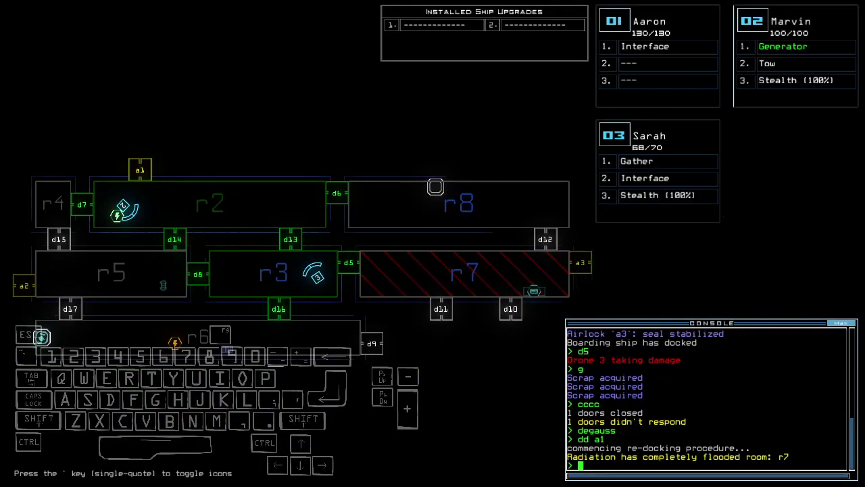
{"action": "key", "text": "Up"}
{"action": "type", "text": "d13"}
- Toggle d13, swap drone 2's interface and tow modules, and close nearby doors
{"action": "key", "text": "Return"}
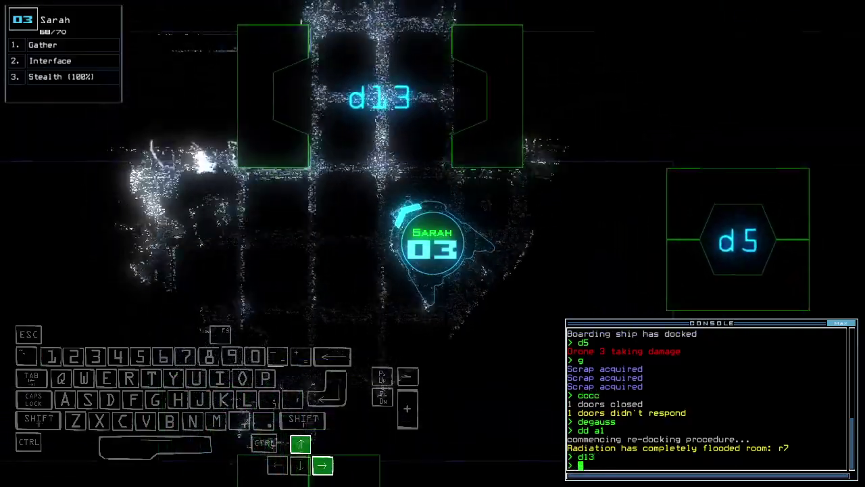
{"action": "type", "text": "swap in to"}
{"action": "key", "text": "Return"}
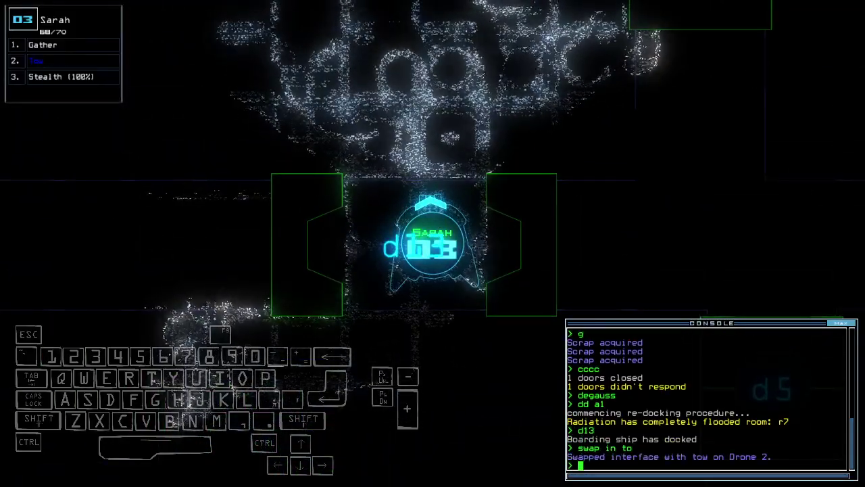
{"action": "type", "text": "t"}
{"action": "key", "text": "Up"}
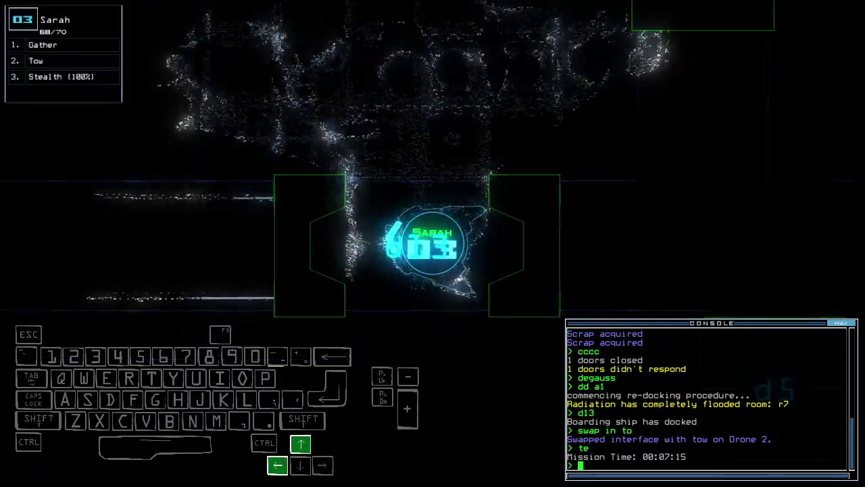
{"action": "type", "text": "cccc"}
{"action": "key", "text": "Return"}
{"action": "type", "text": "st;"}
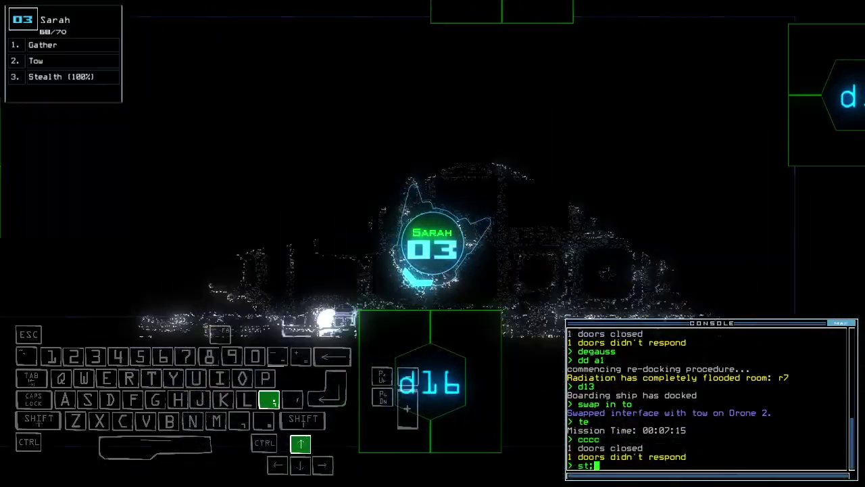
{"action": "type", "text": "d16"}
- Turn on Sarah's stealth, drive her past d16, and toggle doors d13 and d16
{"action": "key", "text": "Return"}
{"action": "key", "text": "Up"}
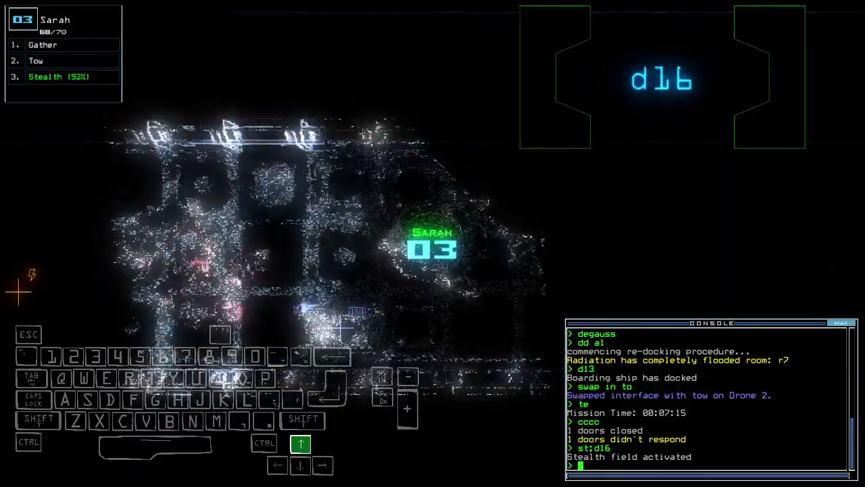
{"action": "key", "text": "Down"}
{"action": "key", "text": "Up"}
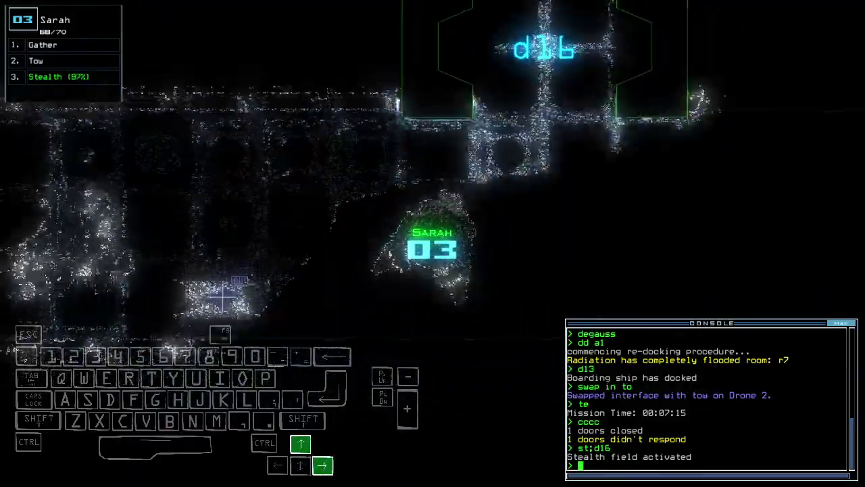
{"action": "key", "text": "Left"}
{"action": "type", "text": "d16 "}
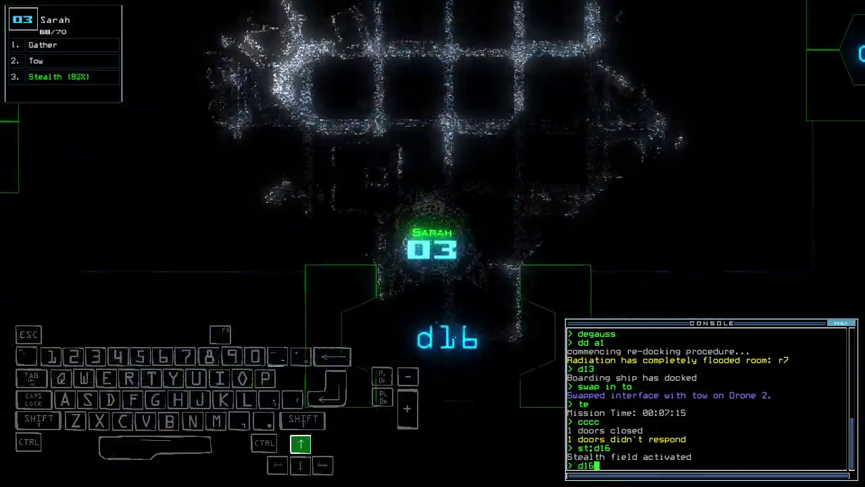
{"action": "type", "text": "d13"}
{"action": "key", "text": "Return"}
{"action": "key", "text": "Left"}
{"action": "type", "text": "d13 "}
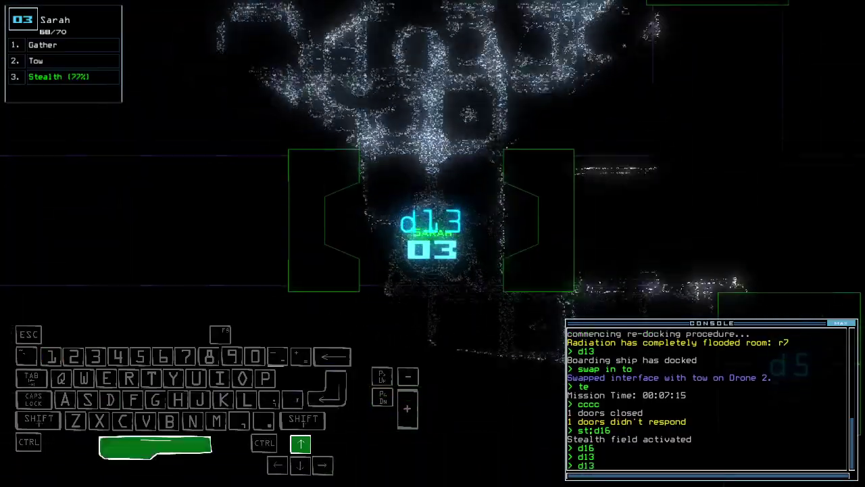
{"action": "type", "text": "d16"}
{"action": "key", "text": "Return"}
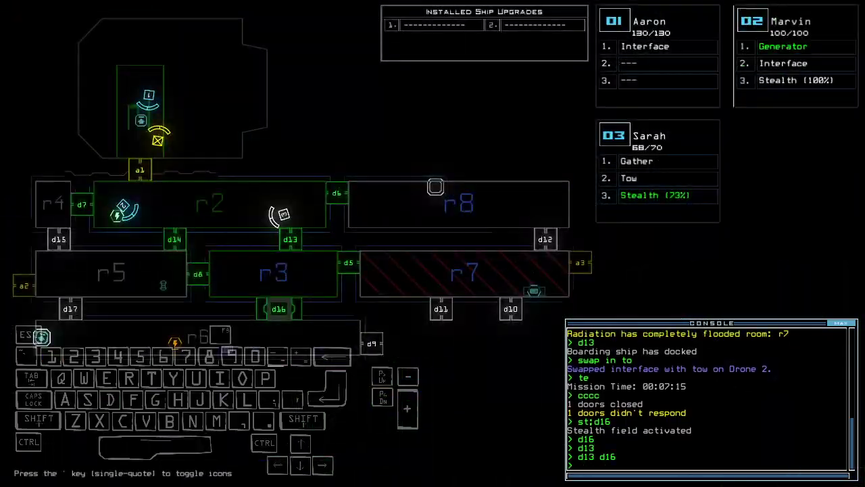
- Drop Sarah's stealth field and check the ship map overview
{"action": "key", "text": "space"}
{"action": "type", "text": "st"}
{"action": "key", "text": "Return"}
{"action": "key", "text": "Left"}
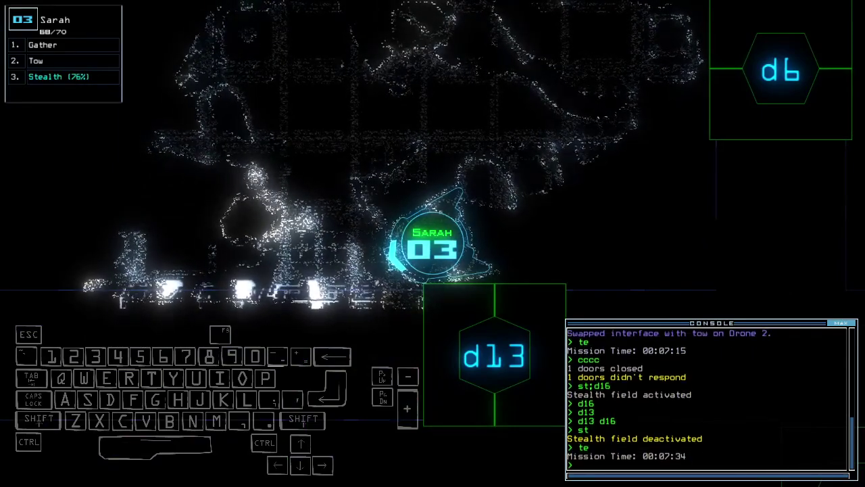
{"action": "key", "text": "space"}
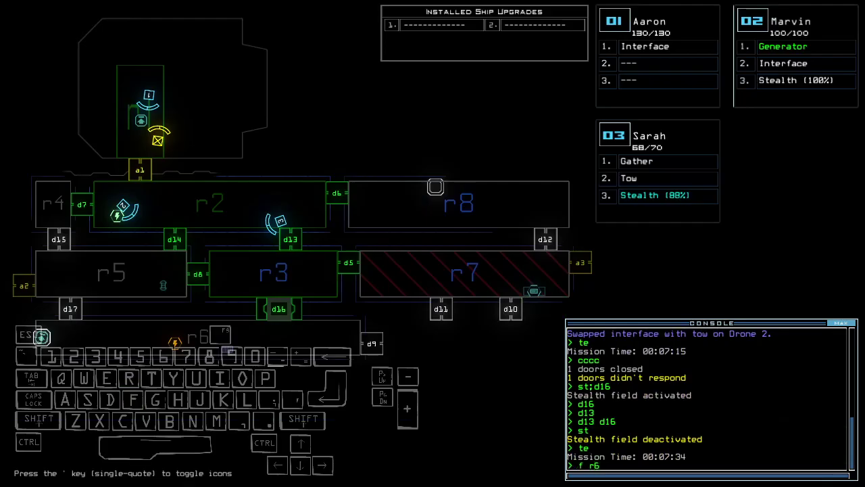
{"action": "key", "text": "space"}
{"action": "type", "text": "te"}
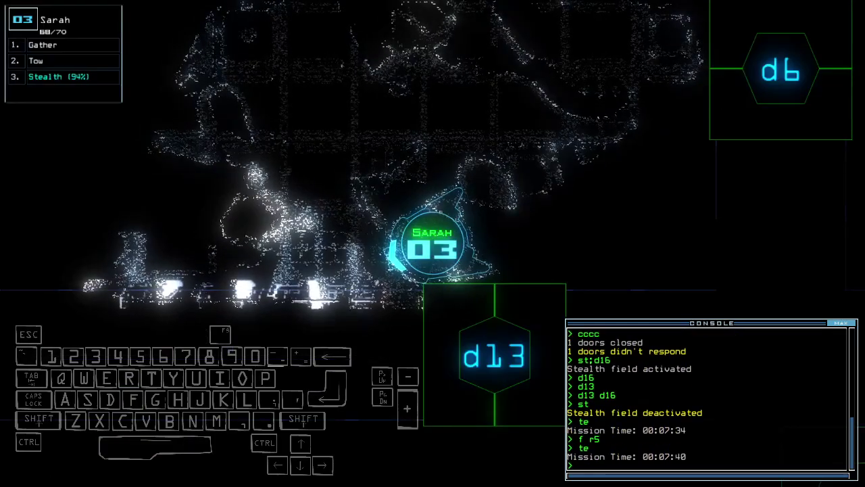
- Rerun the door-closing command, check the map, and drive Sarah onward toward r5
{"action": "key", "text": "Up"}
{"action": "key", "text": "Return"}
{"action": "key", "text": "space"}
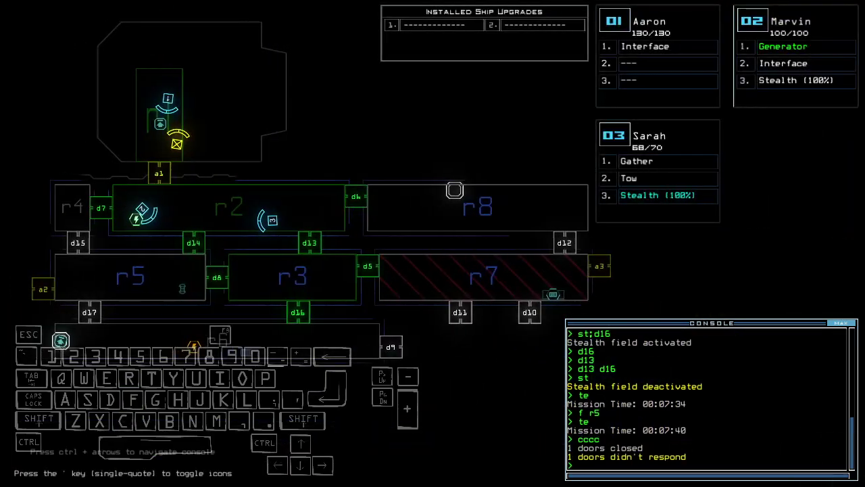
{"action": "key", "text": "space"}
{"action": "key", "text": "Up"}
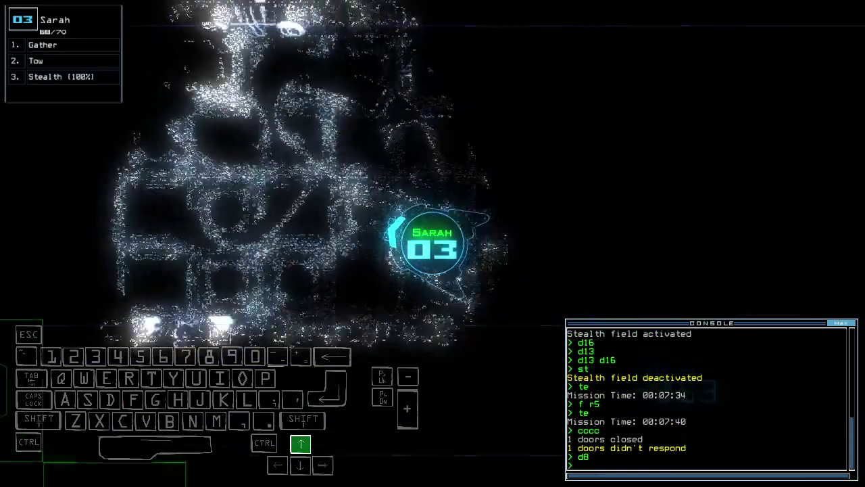
{"action": "key", "text": "Left"}
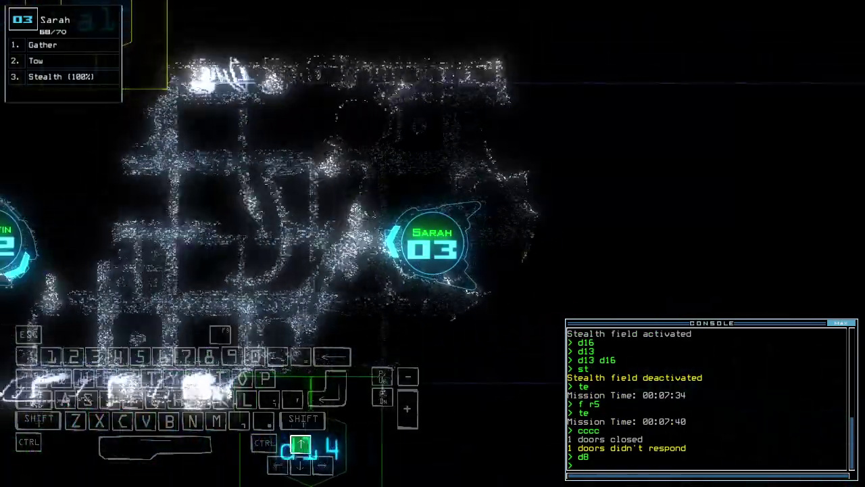
{"action": "type", "text": "arr"}
- Open all doors to r1, send drone 2 back to r1, and check mission time
{"action": "key", "text": "Return"}
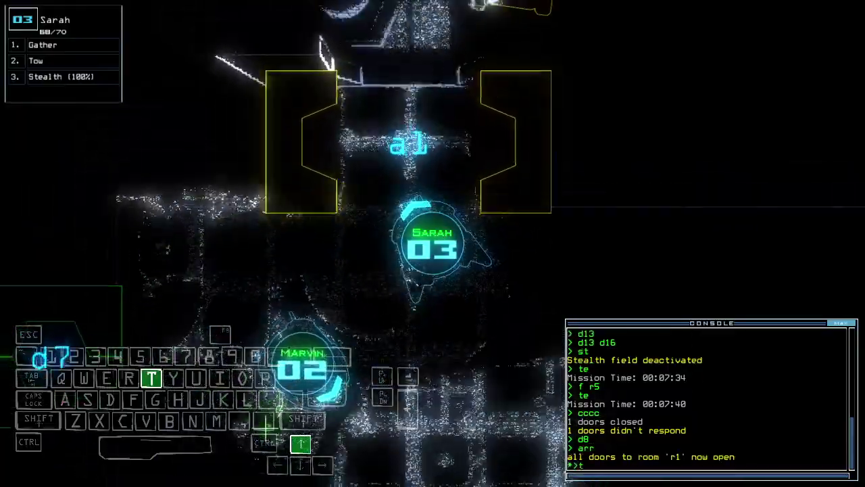
{"action": "type", "text": "te"}
{"action": "key", "text": "Return"}
{"action": "type", "text": "back 2"}
{"action": "key", "text": "Return"}
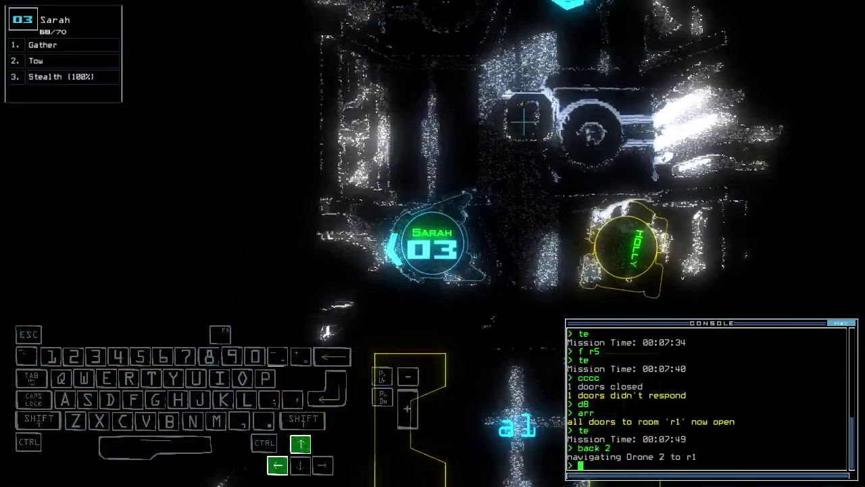
{"action": "key", "text": "space"}
{"action": "key", "text": "space"}
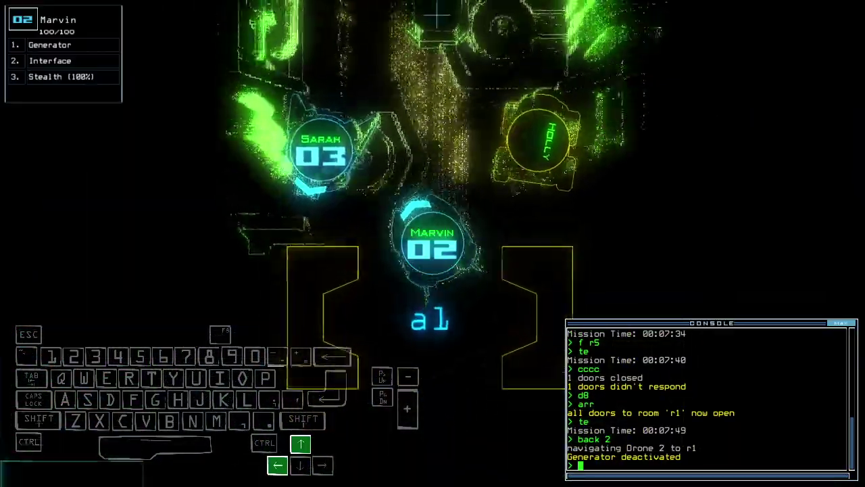
{"action": "key", "text": "space"}
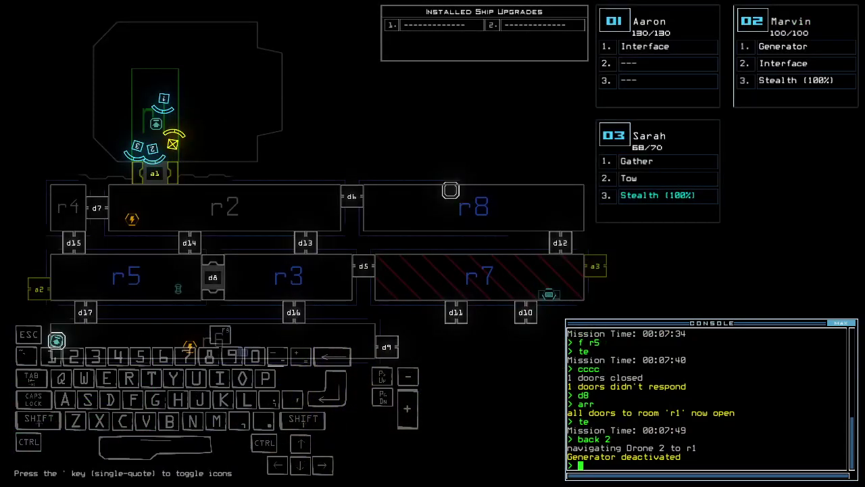
{"action": "type", "text": "te"}
{"action": "key", "text": "Return"}
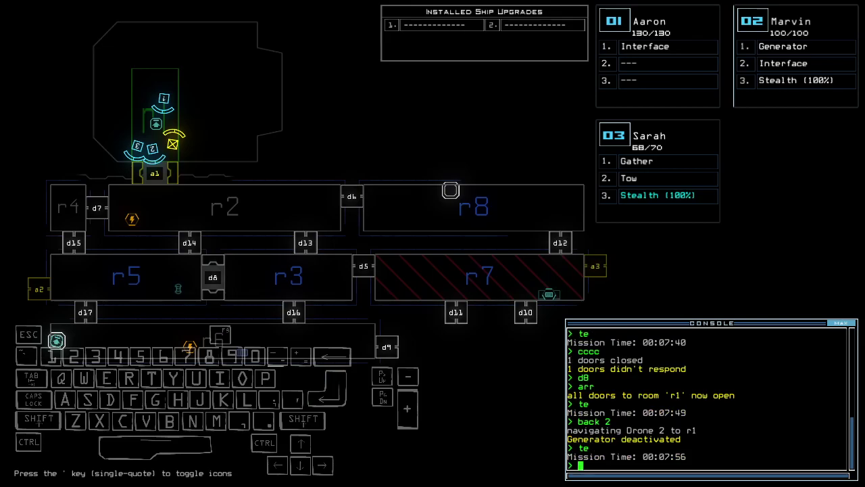
{"action": "type", "text": "3"}
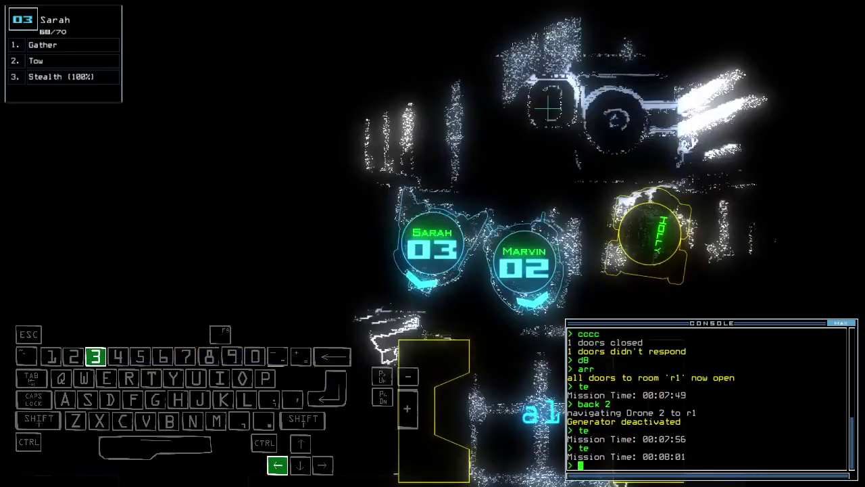
{"action": "type", "text": "navigate 3"}
- Route Sarah to r2, reactivate Marvin's generator, and close the doors near Sarah
{"action": "key", "text": "Return"}
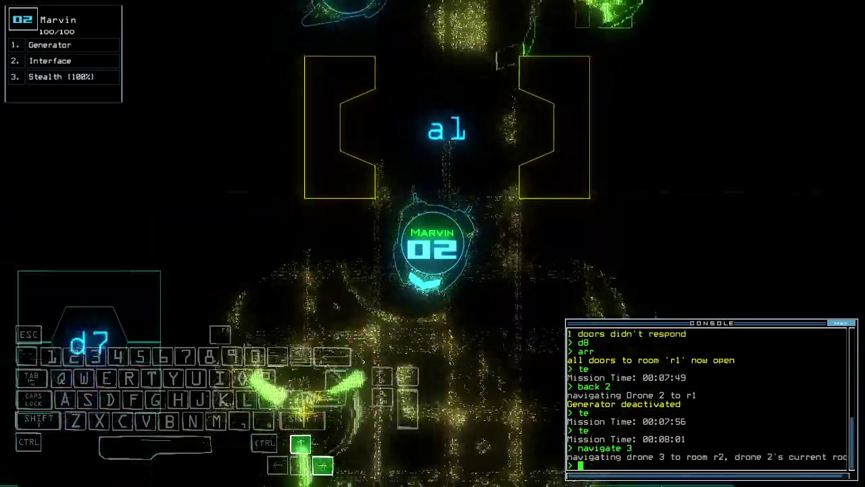
{"action": "type", "text": "g"}
{"action": "key", "text": "Return"}
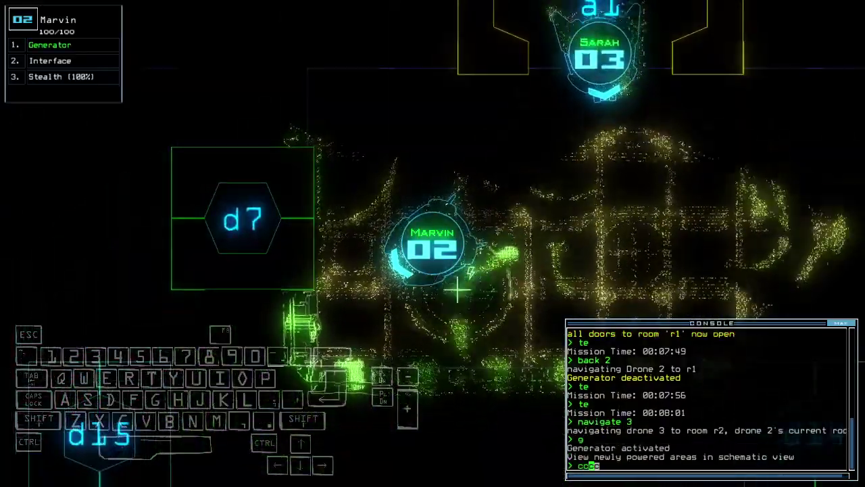
{"action": "type", "text": "cccc"}
{"action": "key", "text": "Return"}
{"action": "key", "text": "3"}
{"action": "key", "text": "Up"}
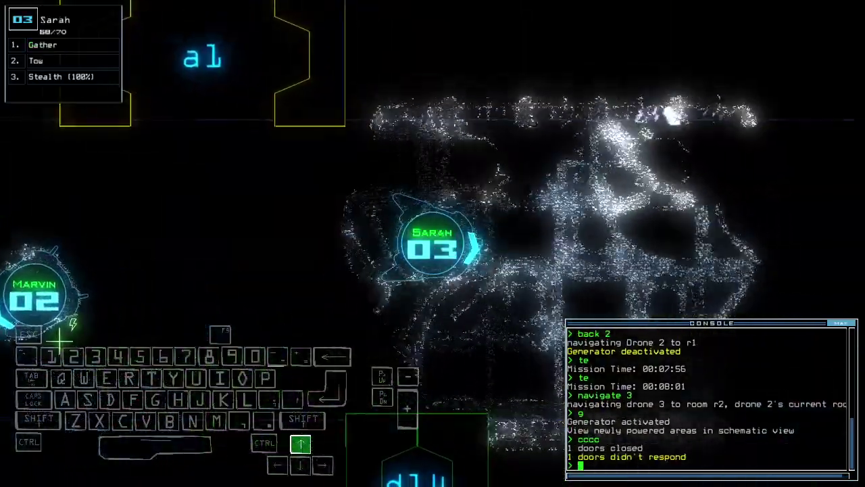
- Re-dock via a3 then a1, watching the ship schematic and Sarah's camera
{"action": "key", "text": "Tab"}
{"action": "key", "text": "Tab"}
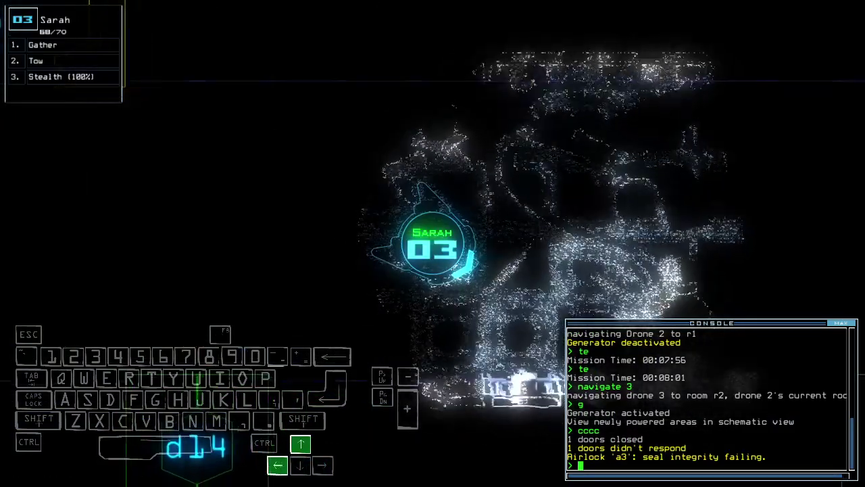
{"action": "key", "text": "Tab"}
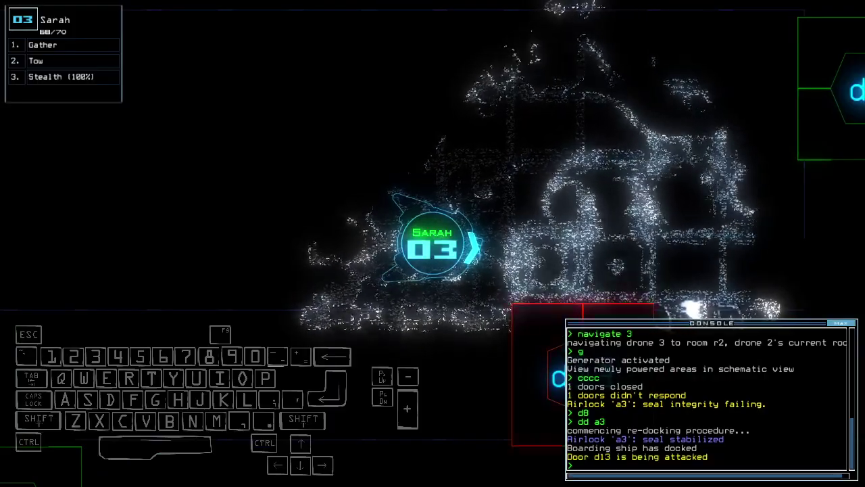
{"action": "key", "text": "space"}
{"action": "type", "text": "dd a1"}
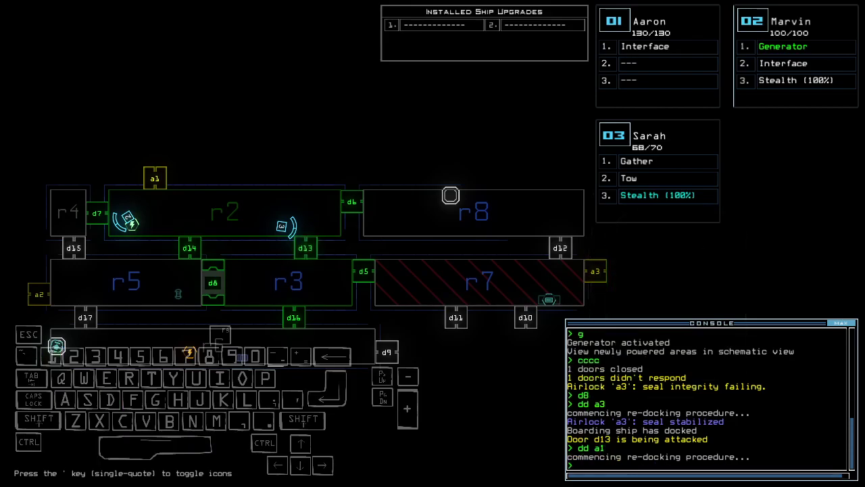
{"action": "key", "text": "3"}
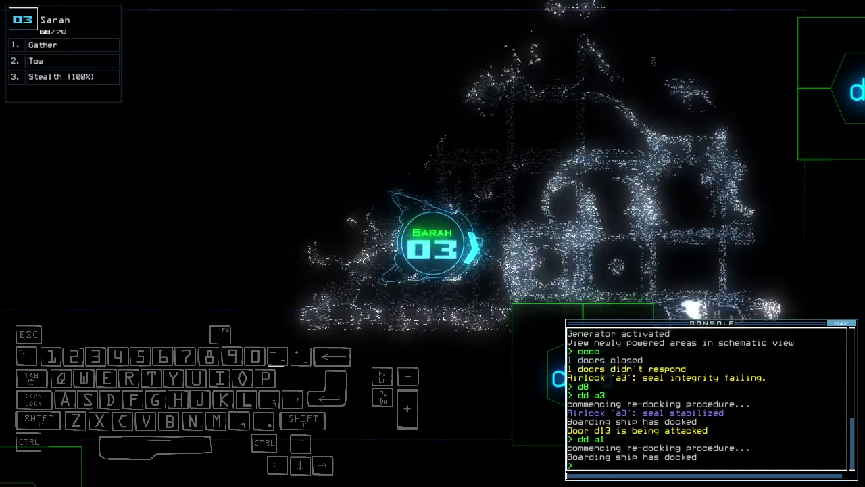
{"action": "key", "text": "Tab"}
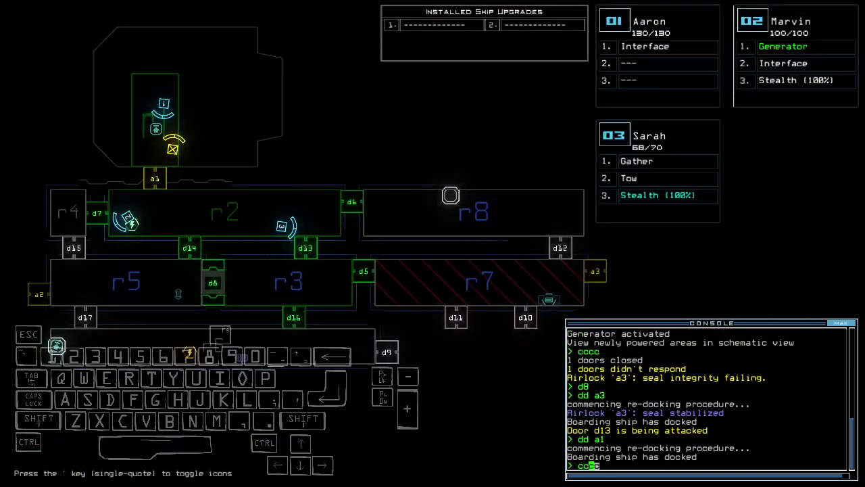
- Send Sarah under stealth to d13, toggling doors d13 and d16 along the way
{"action": "key", "text": "Tab"}
{"action": "type", "text": "st;d1"}
{"action": "key", "text": "Up"}
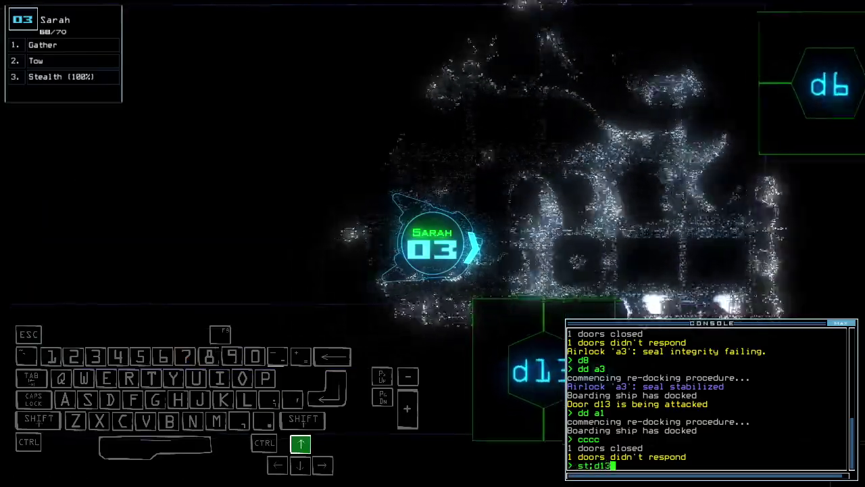
{"action": "type", "text": "3"}
{"action": "key", "text": "Right"}
{"action": "key", "text": "Return"}
{"action": "type", "text": "d13"}
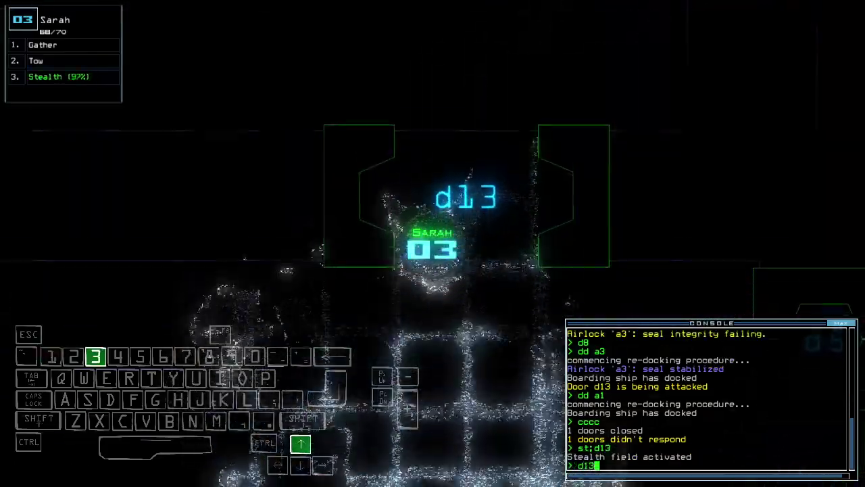
{"action": "key", "text": "Return"}
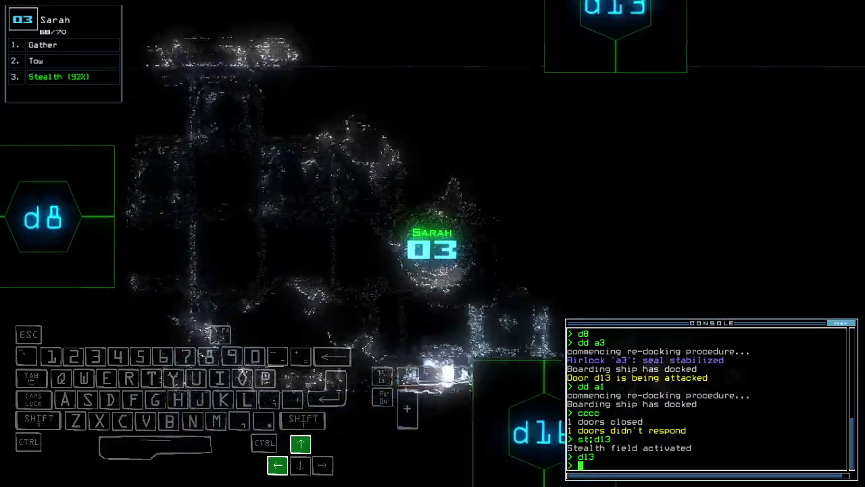
{"action": "type", "text": "d16"}
{"action": "key", "text": "Return"}
{"action": "key", "text": "Down"}
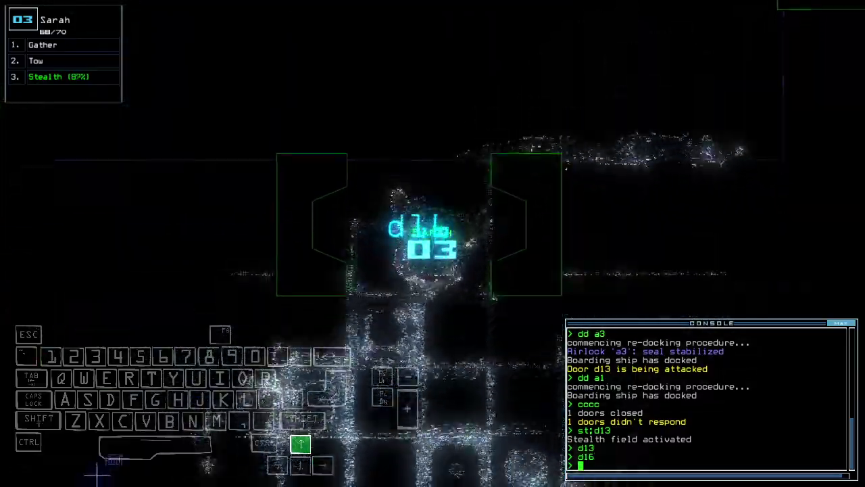
{"action": "type", "text": "te"}
{"action": "key", "text": "Return"}
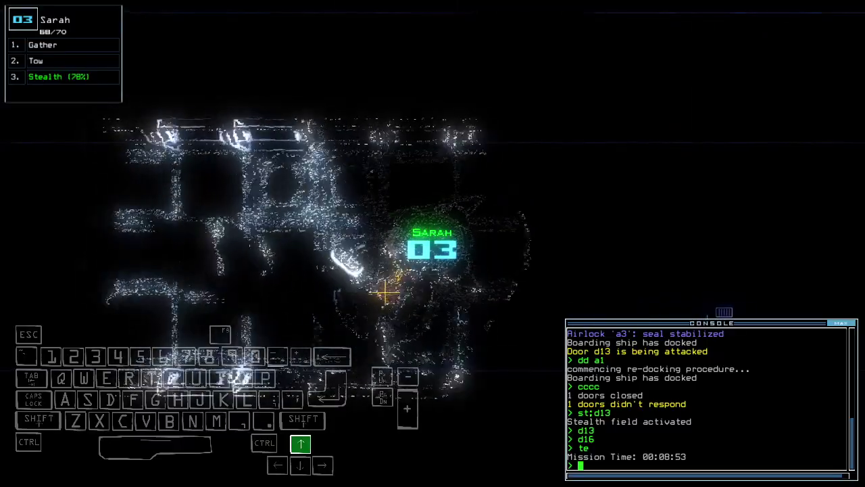
{"action": "type", "text": "st"}
- Drop Sarah's stealth, toggle d13 again, and start towing the Ship Surveyor
{"action": "key", "text": "Return"}
{"action": "key", "text": "space"}
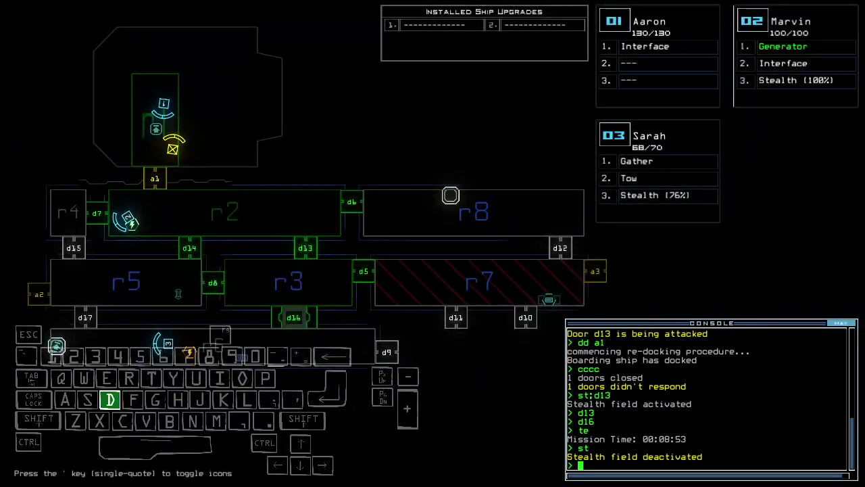
{"action": "type", "text": "d13"}
{"action": "key", "text": "Return"}
{"action": "key", "text": "Up"}
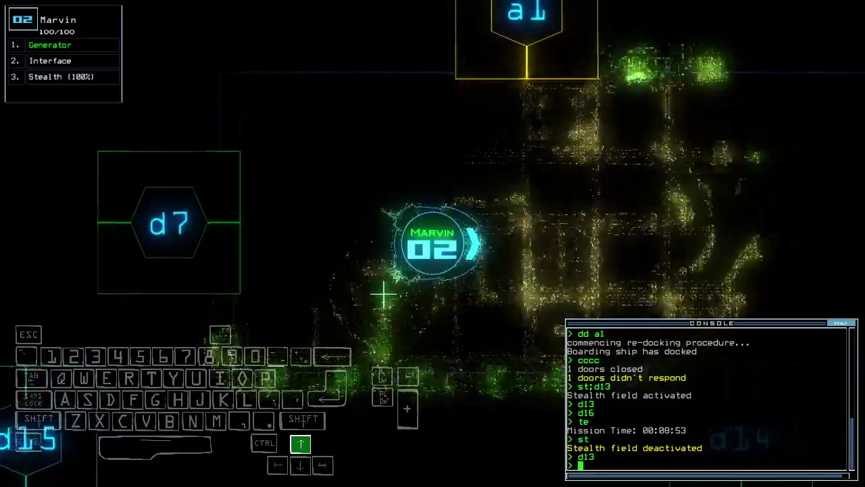
{"action": "type", "text": "tow 3"}
{"action": "key", "text": "Return"}
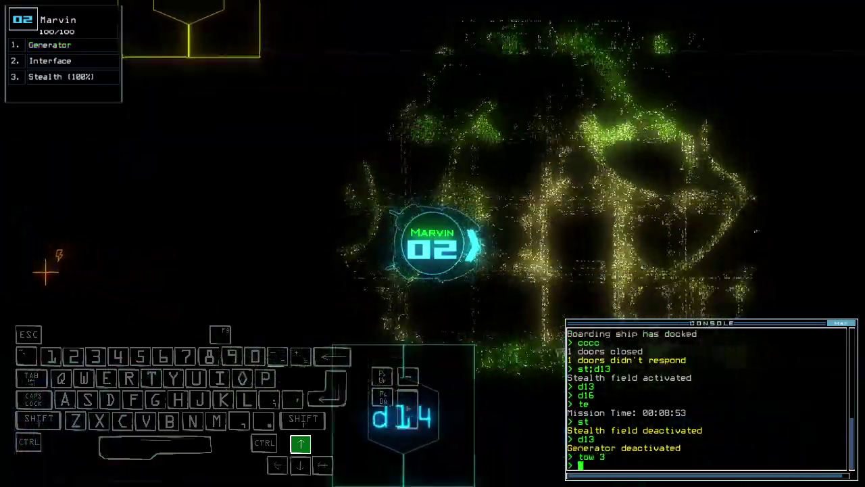
{"action": "key", "text": "Up"}
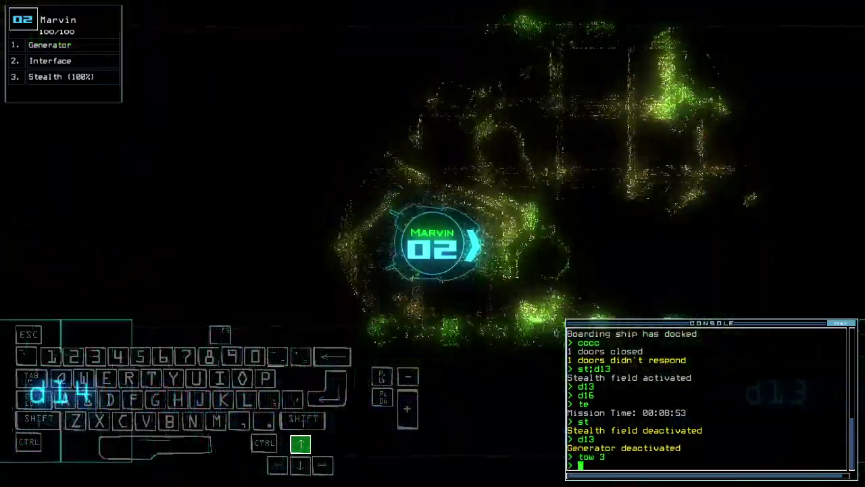
{"action": "key", "text": "Right"}
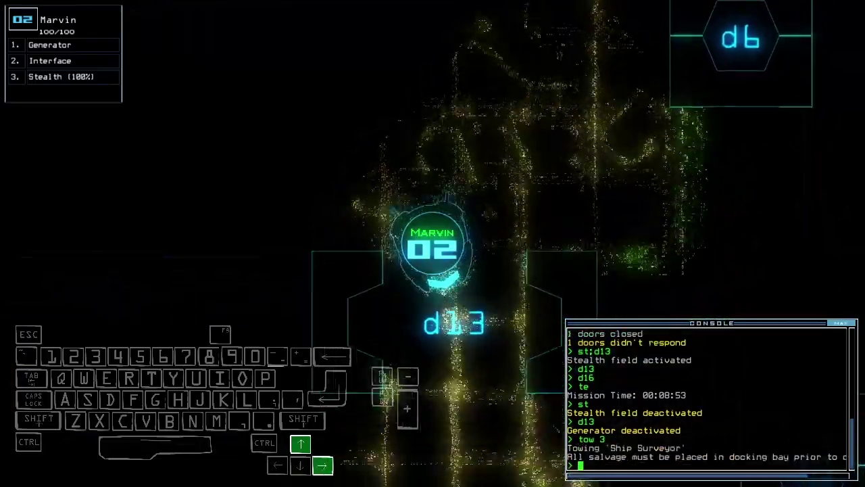
{"action": "type", "text": "n"}
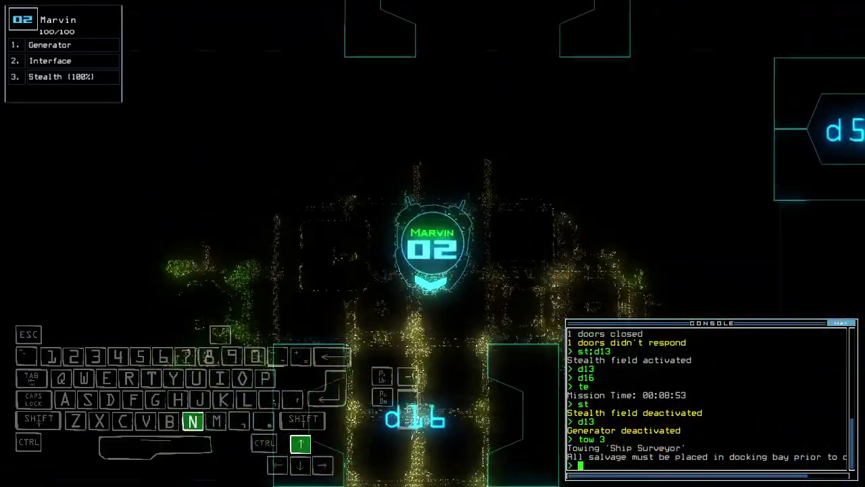
{"action": "type", "text": "navigate 3"}
- Navigate drone 3 to d16, power up the generator, toggle d9, and stop towing
{"action": "key", "text": "Return"}
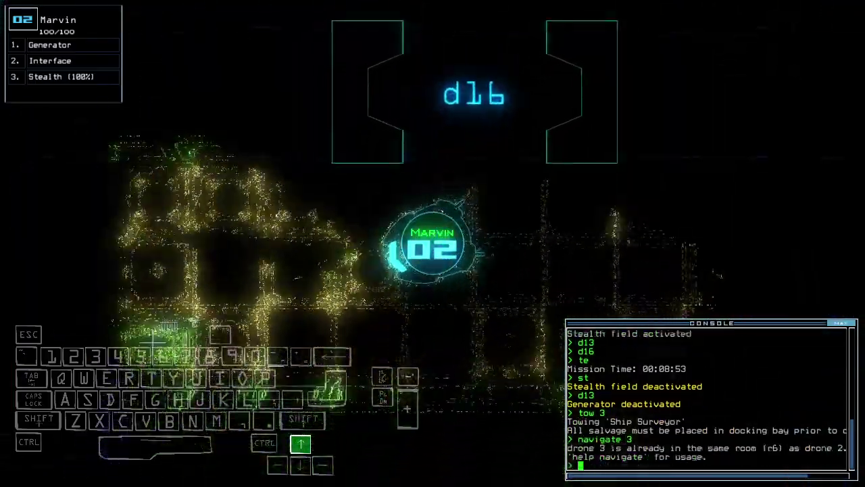
{"action": "type", "text": "navigate 3 d1"}
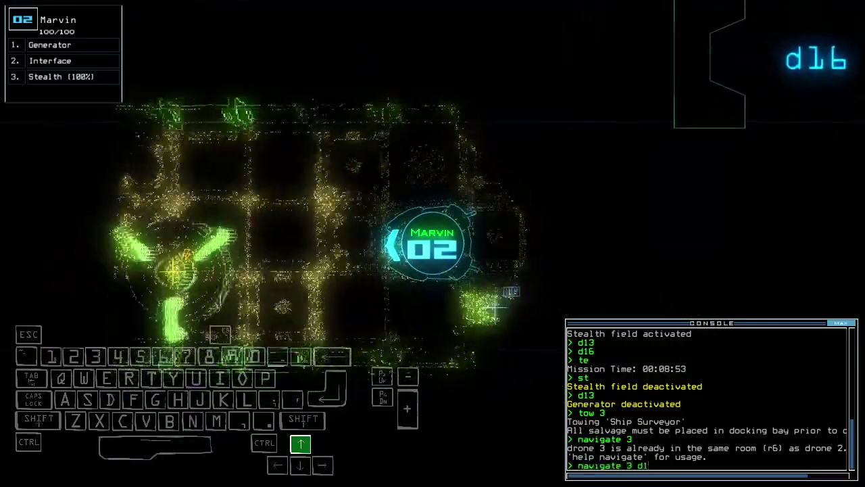
{"action": "type", "text": "6"}
{"action": "key", "text": "Return"}
{"action": "type", "text": "g"}
{"action": "key", "text": "Return"}
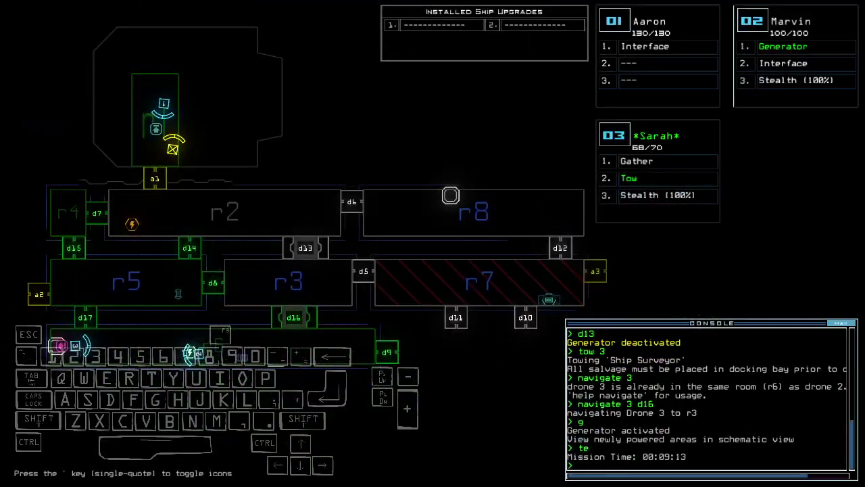
{"action": "type", "text": "3"}
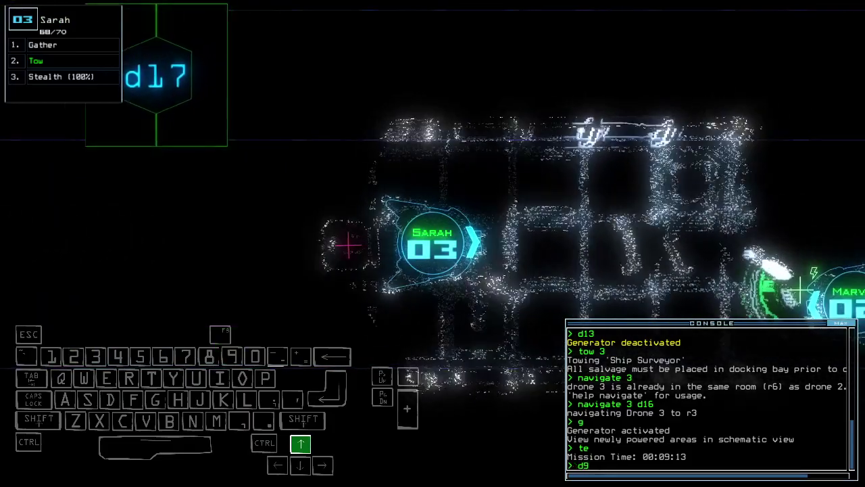
{"action": "type", "text": "d9 d9"}
{"action": "key", "text": "Return"}
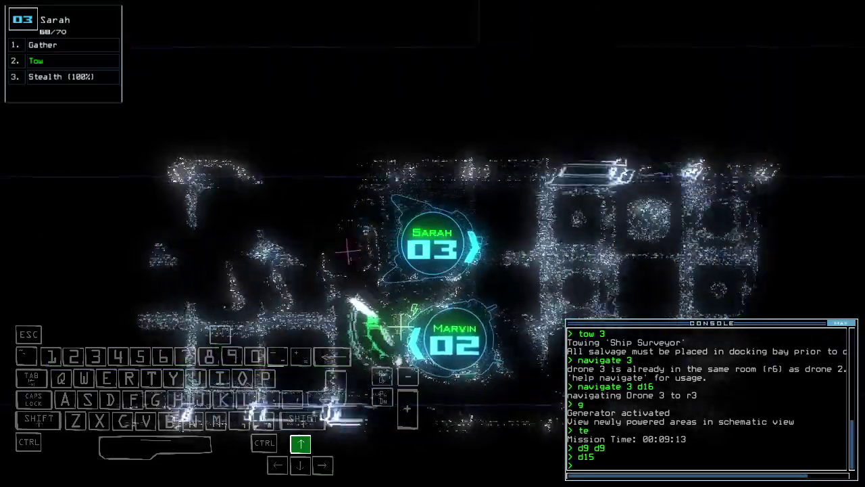
{"action": "type", "text": "tow"}
{"action": "key", "text": "Return"}
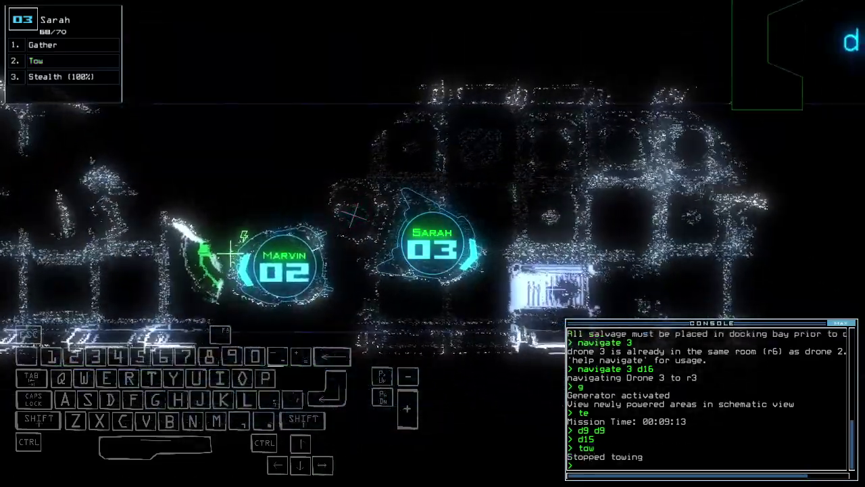
- Swap the tow module onto Marvin and resume towing the Ship Surveyor
{"action": "key", "text": "Up"}
{"action": "key", "text": "2"}
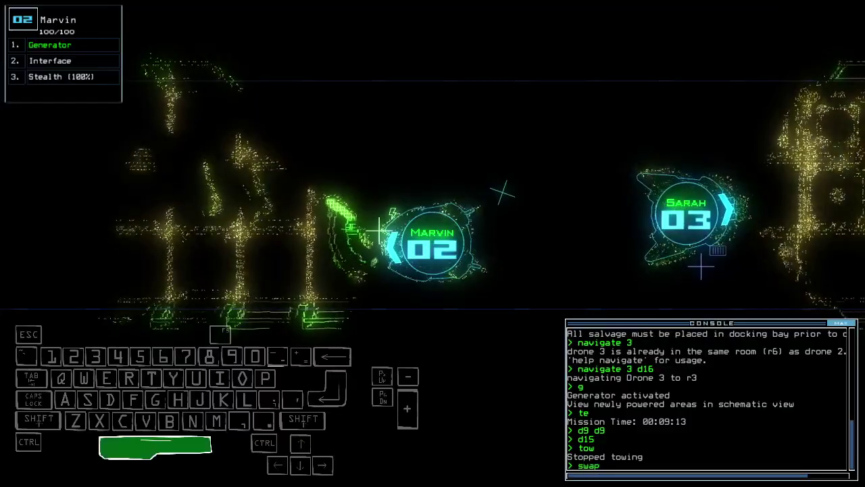
{"action": "type", "text": "in to"}
{"action": "key", "text": "Return"}
{"action": "type", "text": "tow"}
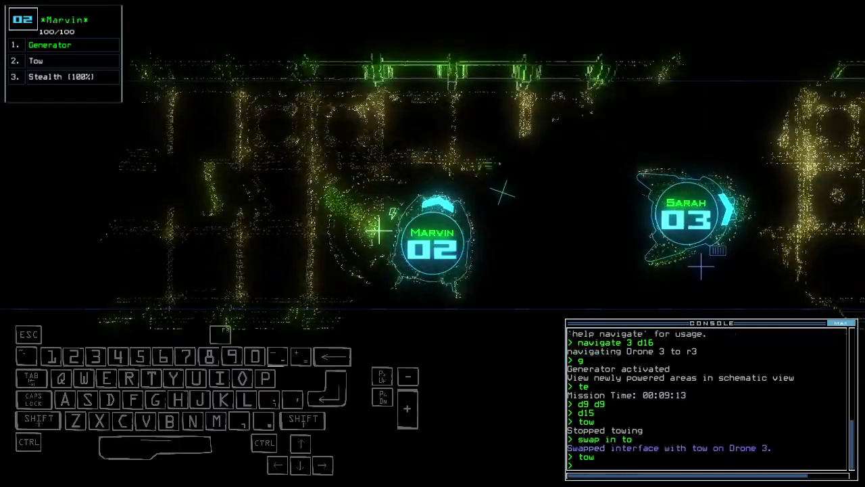
{"action": "key", "text": "Return"}
{"action": "type", "text": "tow"}
{"action": "key", "text": "Return"}
{"action": "key", "text": "Up"}
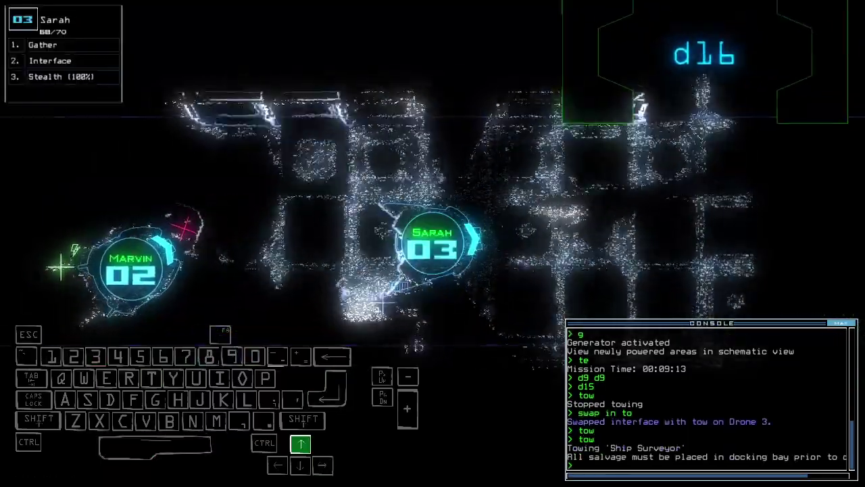
{"action": "type", "text": "te"}
{"action": "key", "text": "Return"}
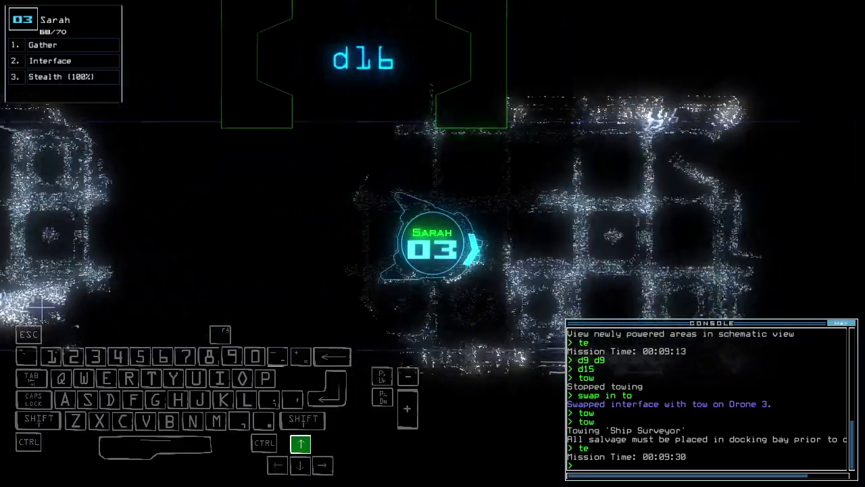
- Re-dock at a3 and send Sarah through door d9 with stealth on
{"action": "key", "text": "Tab"}
{"action": "type", "text": "d"}
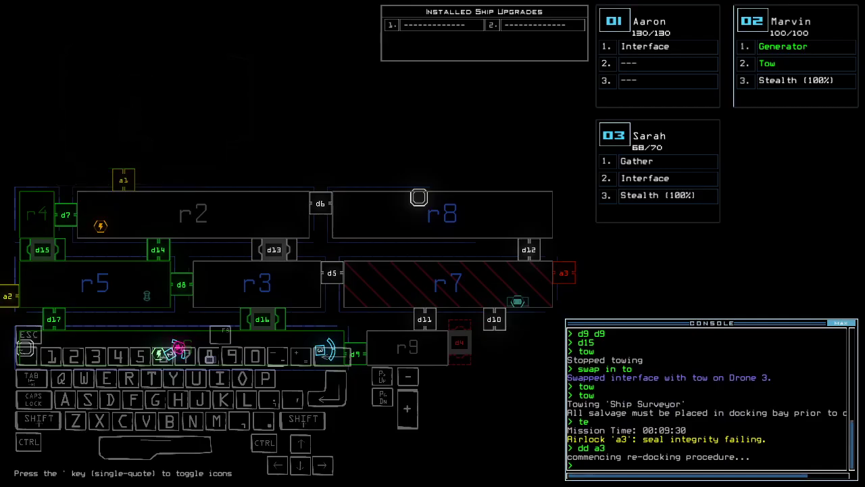
{"action": "key", "text": "Tab"}
{"action": "key", "text": "Up"}
{"action": "key", "text": "Right"}
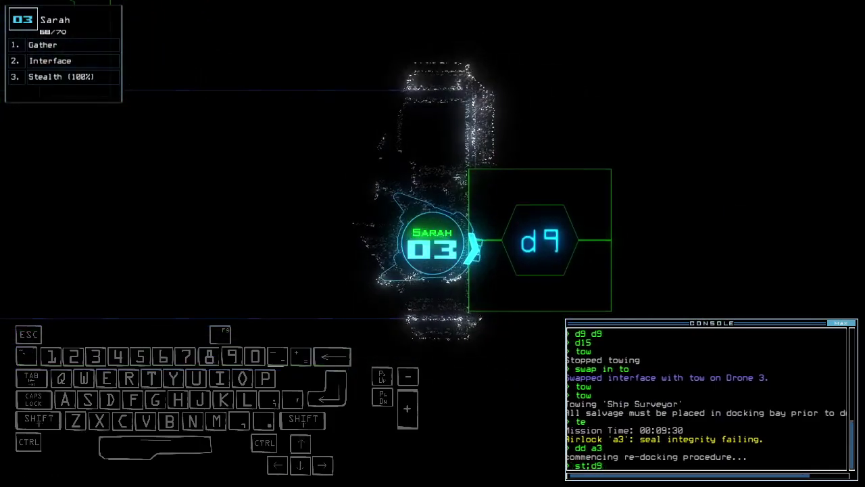
{"action": "type", "text": "9"}
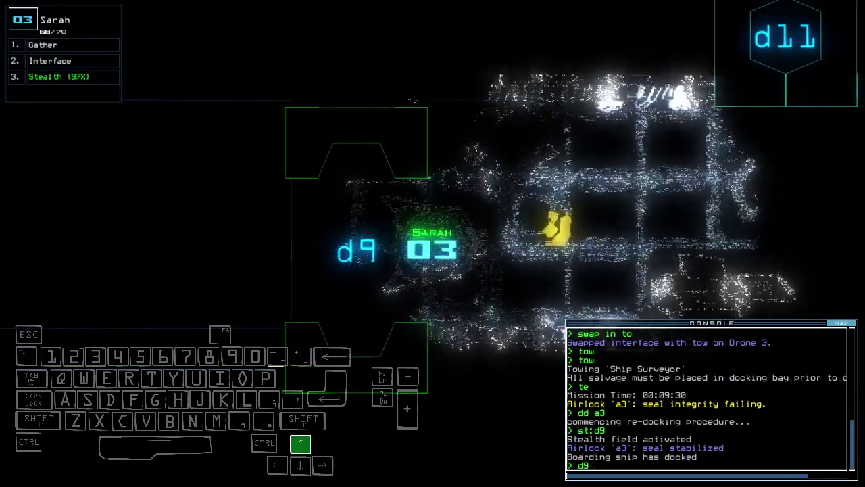
{"action": "key", "text": "Return"}
{"action": "type", "text": "te"}
{"action": "key", "text": "Return"}
{"action": "key", "text": "Left"}
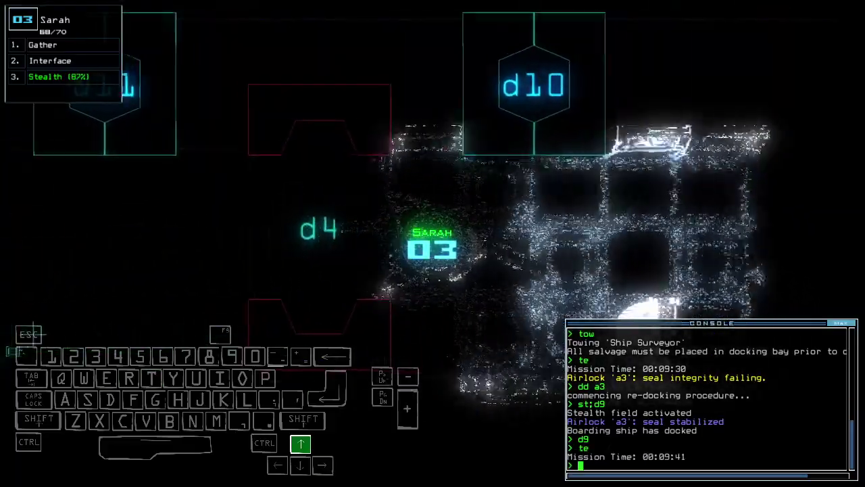
- Back Sarah up, check the mission time, and turn off her stealth field
{"action": "key", "text": "Tab"}
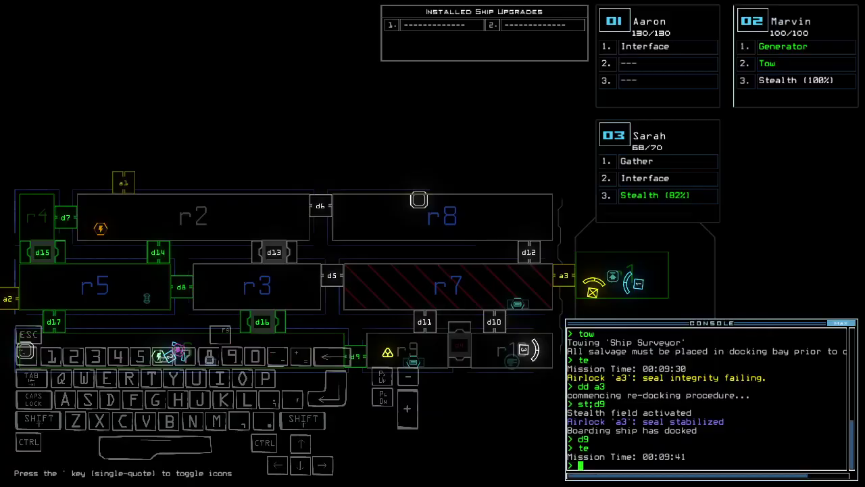
{"action": "key", "text": "Tab"}
{"action": "key", "text": "Down"}
{"action": "type", "text": "te"}
{"action": "key", "text": "Return"}
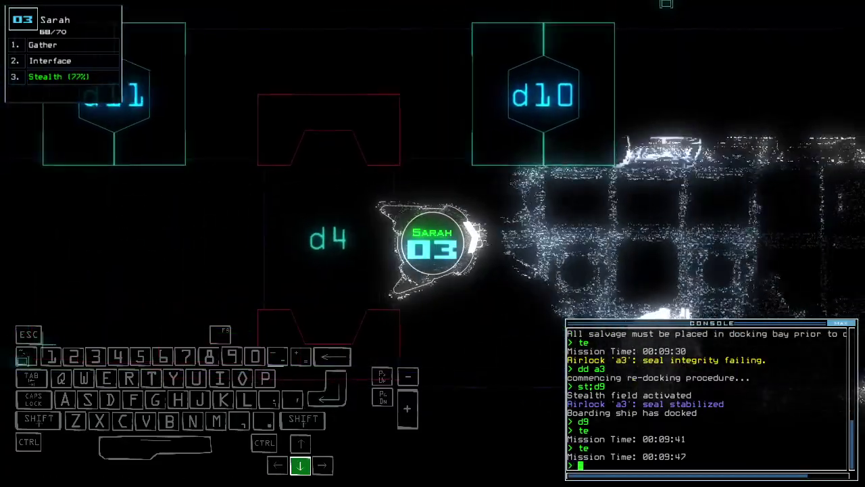
{"action": "type", "text": "st"}
{"action": "key", "text": "Return"}
{"action": "key", "text": "Tab"}
- Switch to Marvin and drive him toward door d16
{"action": "key", "text": "2"}
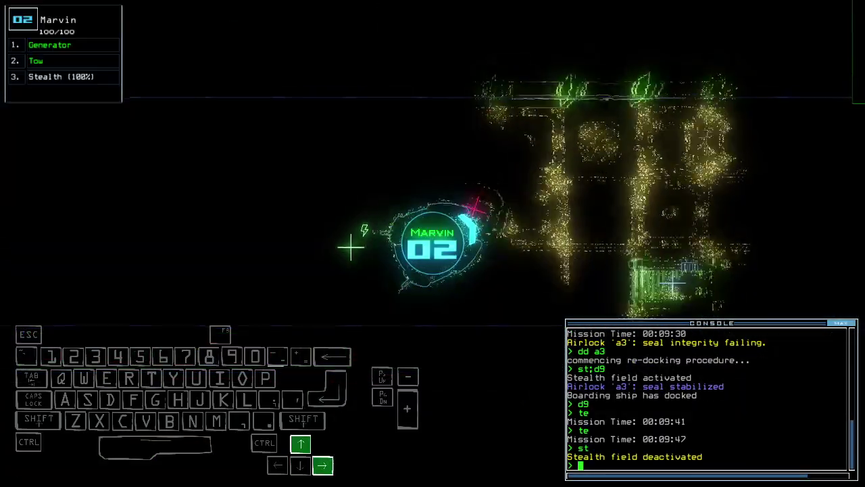
{"action": "key", "text": "Up"}
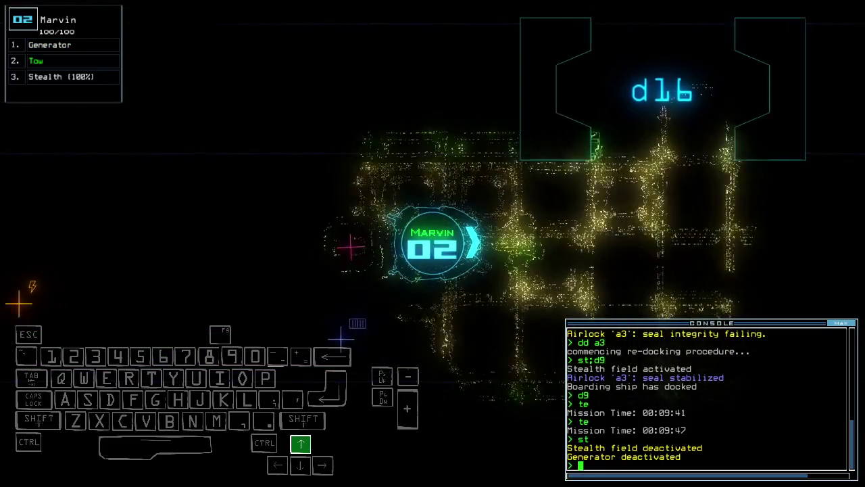
{"action": "key", "text": "Tab"}
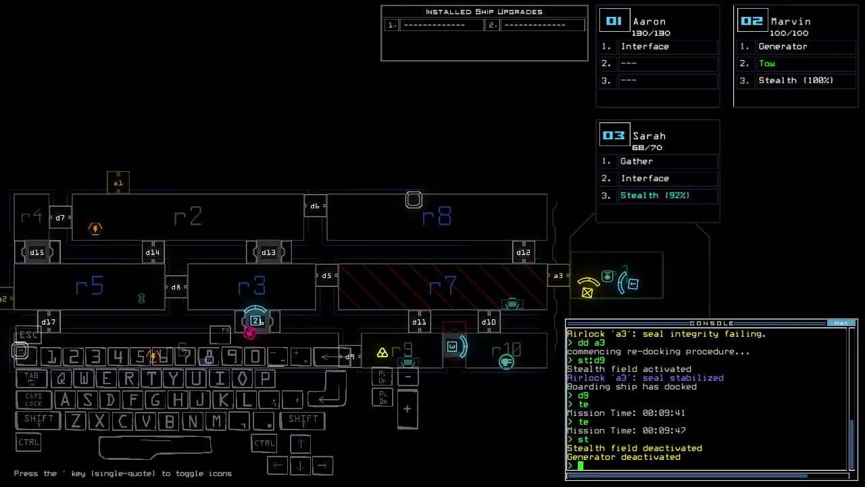
{"action": "key", "text": "Tab"}
{"action": "key", "text": "Tab"}
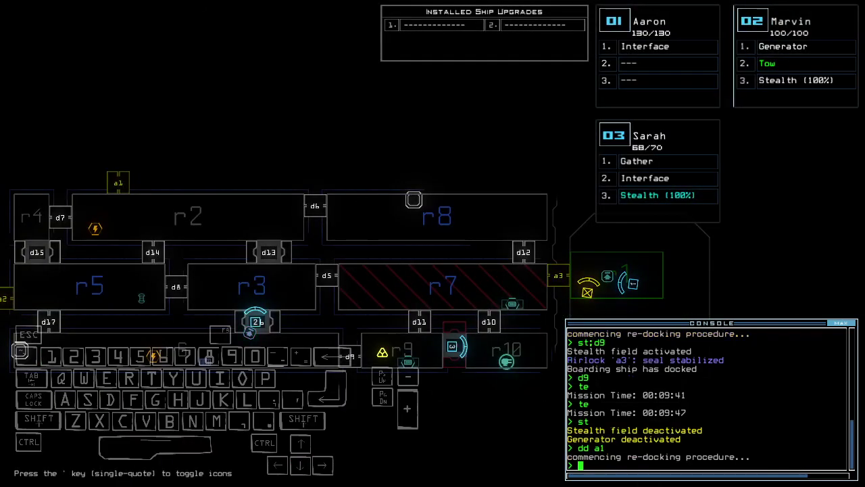
- Drive drone 03 forward, then have drone 02 gather scrap and leave the dock room
{"action": "key", "text": "3"}
{"action": "key", "text": "Left"}
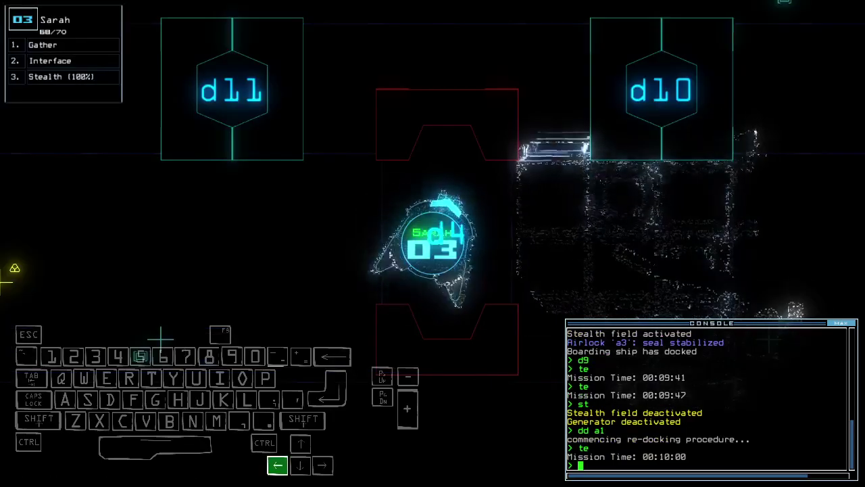
{"action": "key", "text": "Up"}
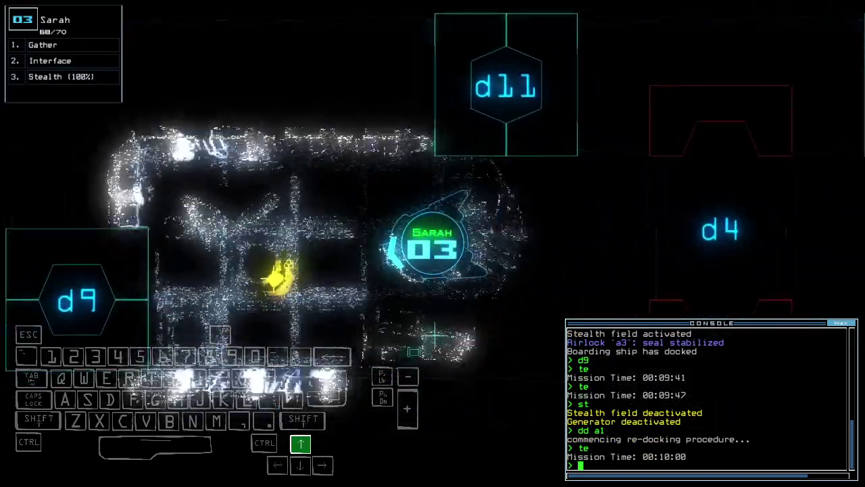
{"action": "type", "text": "g"}
{"action": "key", "text": "Return"}
{"action": "key", "text": "Tab"}
{"action": "key", "text": "2"}
{"action": "key", "text": "Left"}
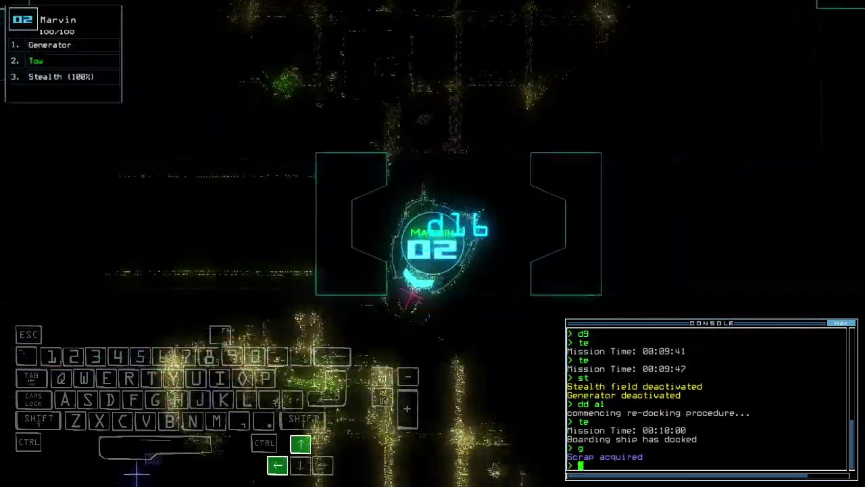
{"action": "key", "text": "Up"}
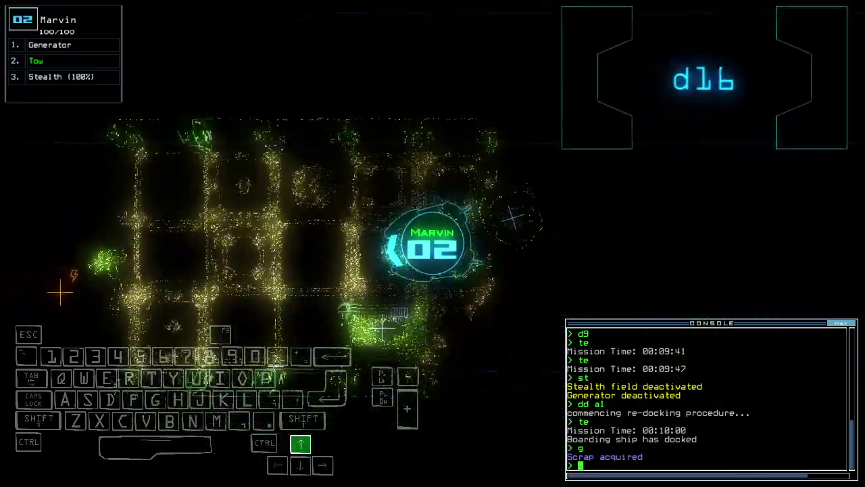
- Power the generator back up, drive drone 03 forward, and toggle door d9
{"action": "key", "text": "Return"}
{"action": "key", "text": "Tab"}
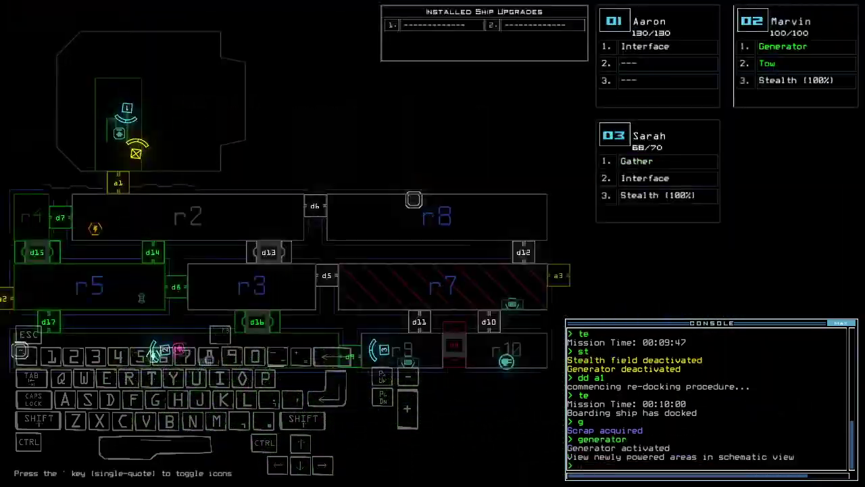
{"action": "type", "text": "9"}
{"action": "key", "text": "Return"}
{"action": "key", "text": "3"}
{"action": "key", "text": "Up"}
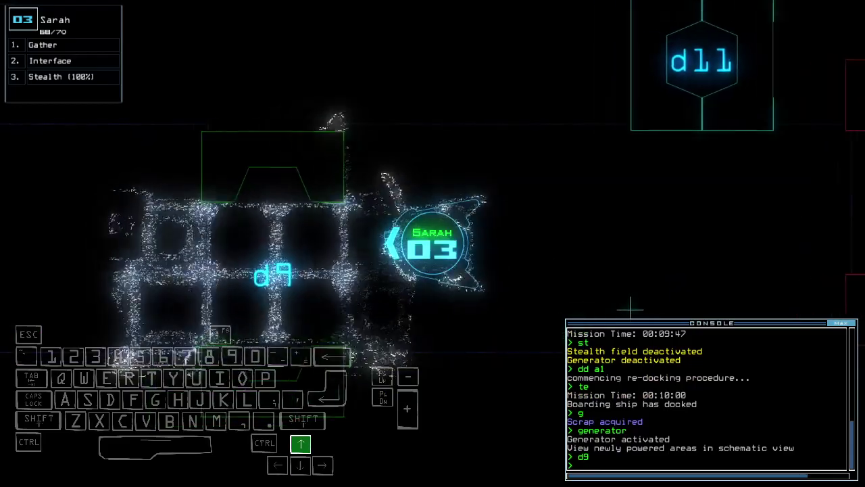
{"action": "key", "text": "Return"}
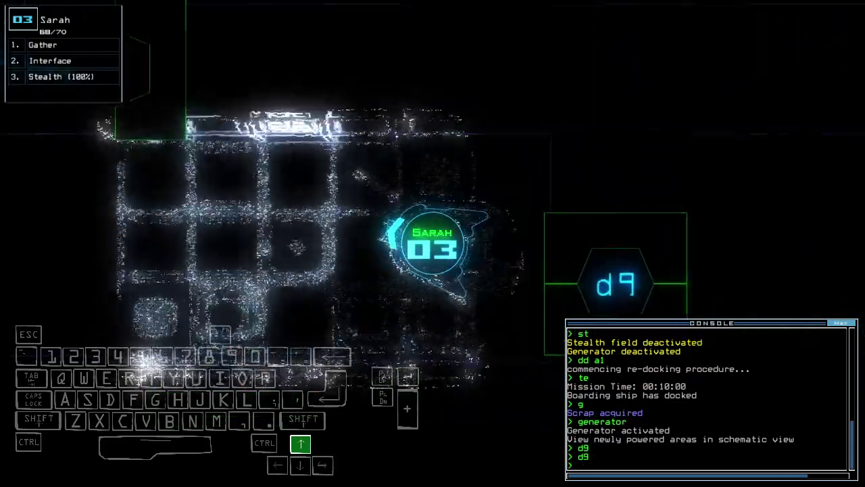
- Vent room r5 to space, re-dock at a2, and close nearby doors
{"action": "key", "text": "space"}
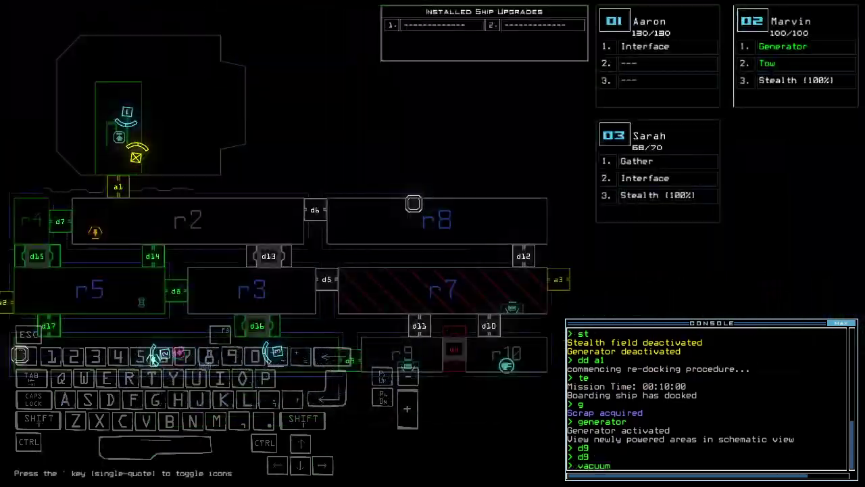
{"action": "key", "text": "space"}
{"action": "key", "text": "Up"}
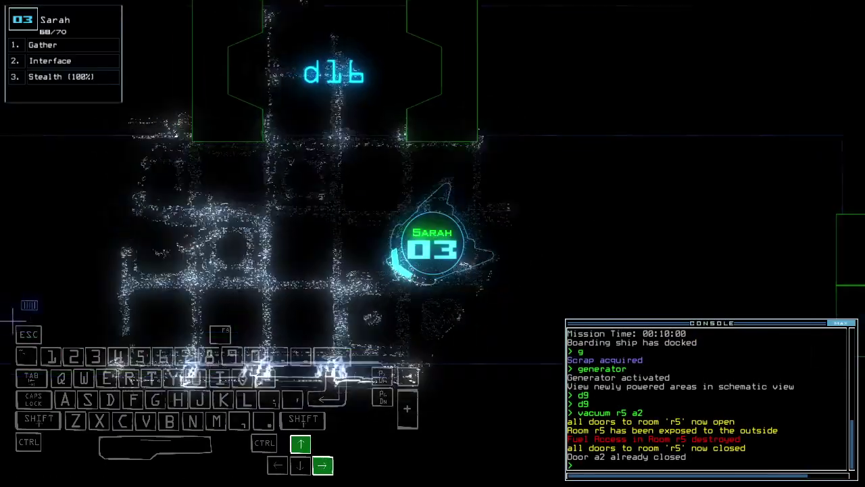
{"action": "type", "text": "dd a2"}
{"action": "key", "text": "Return"}
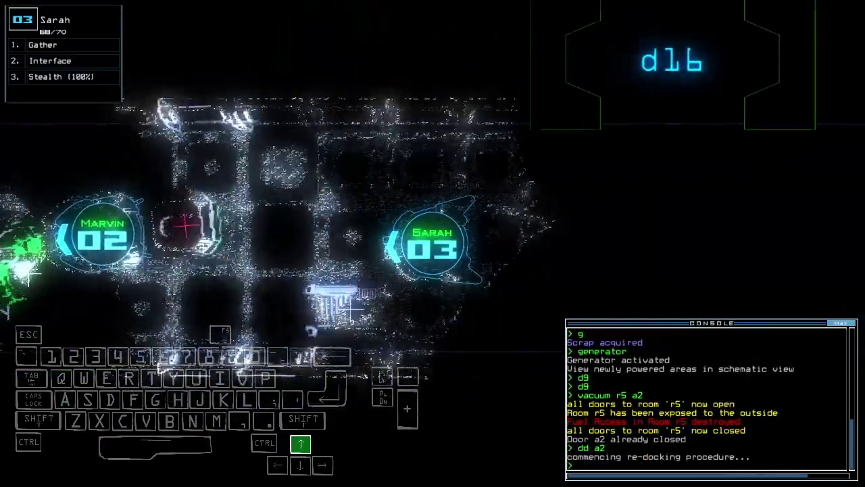
{"action": "key", "text": "Right"}
{"action": "type", "text": "cccc"}
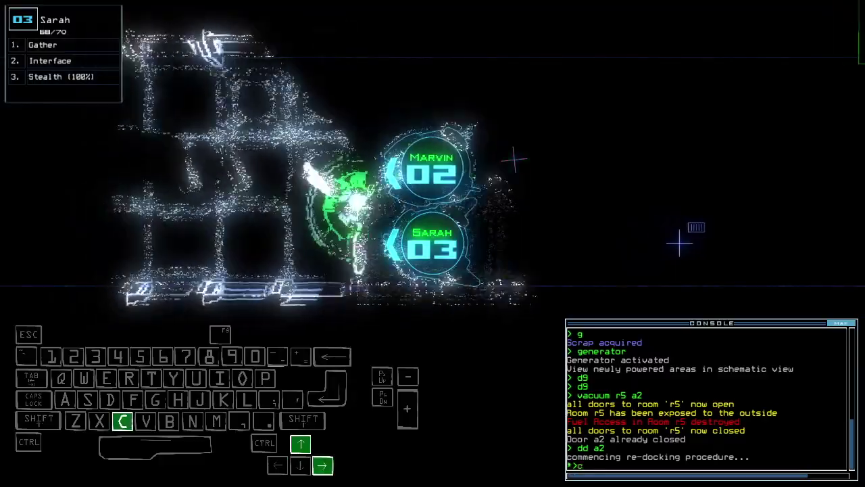
{"action": "key", "text": "Return"}
- Toggle door d17, activate drone 03's stealth field, and close doors again
{"action": "key", "text": "Left"}
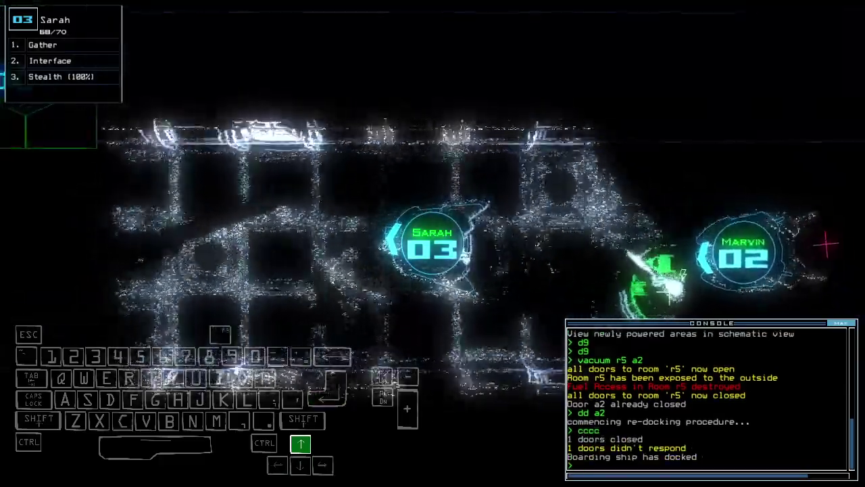
{"action": "type", "text": "d17"}
{"action": "key", "text": "Return"}
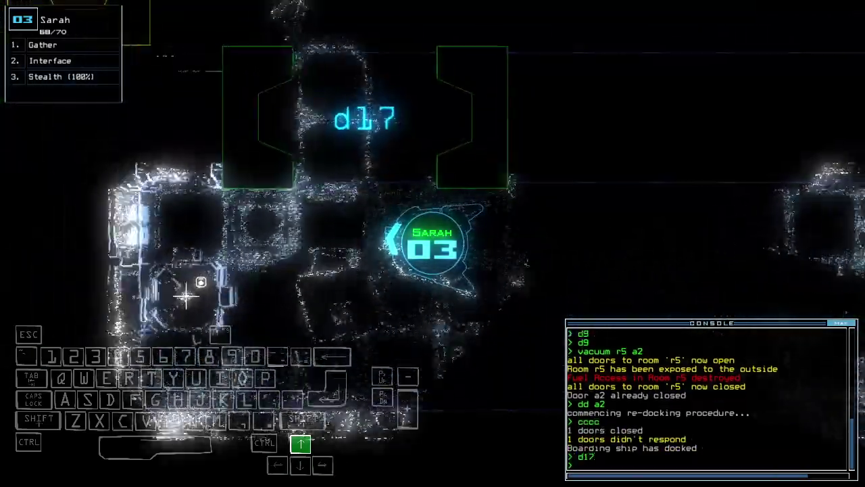
{"action": "type", "text": "st"}
{"action": "key", "text": "Return"}
{"action": "type", "text": "cccc"}
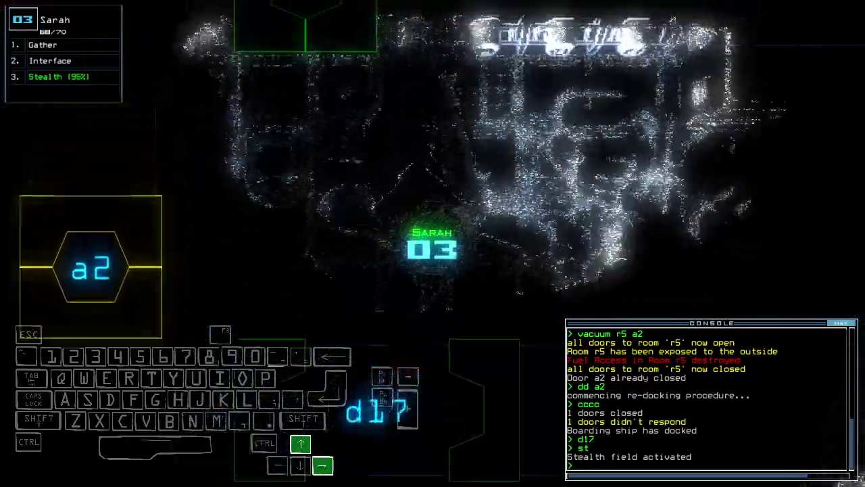
{"action": "key", "text": "Return"}
{"action": "type", "text": "arr"}
- Open all doors to r1, toggle d17, and recall drone 02 toward r1
{"action": "key", "text": "Return"}
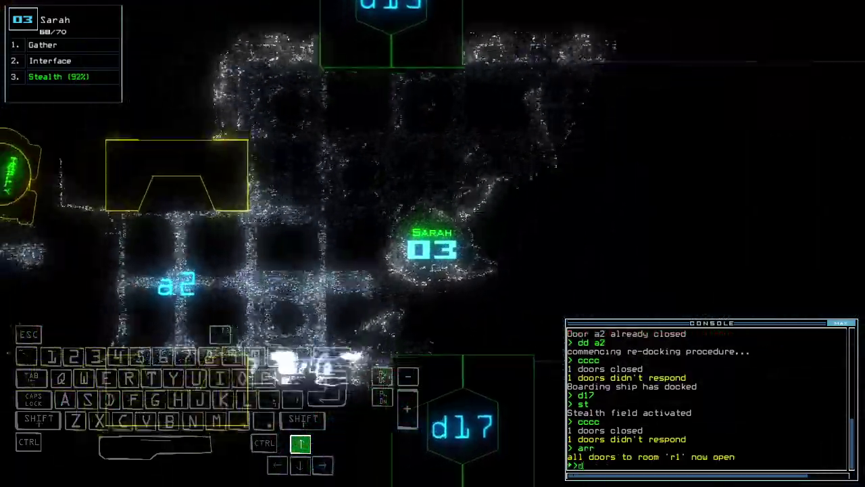
{"action": "type", "text": "d17"}
{"action": "key", "text": "Return"}
{"action": "type", "text": "back 2"}
{"action": "key", "text": "Return"}
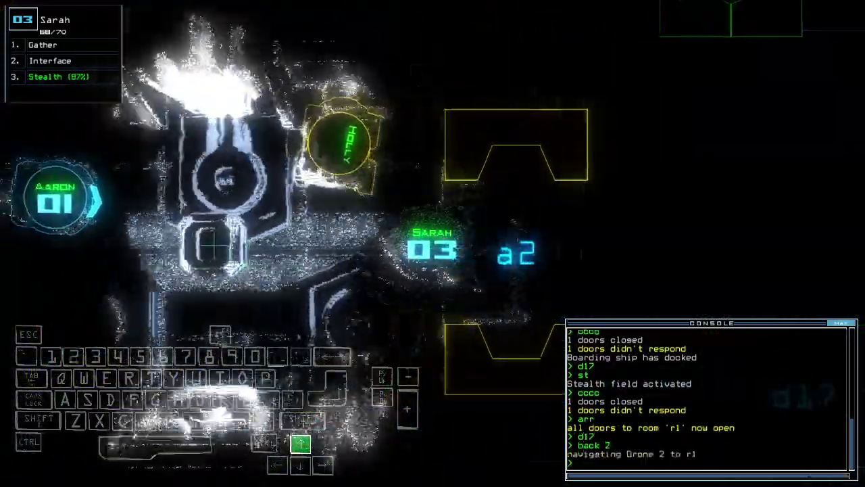
{"action": "key", "text": "2"}
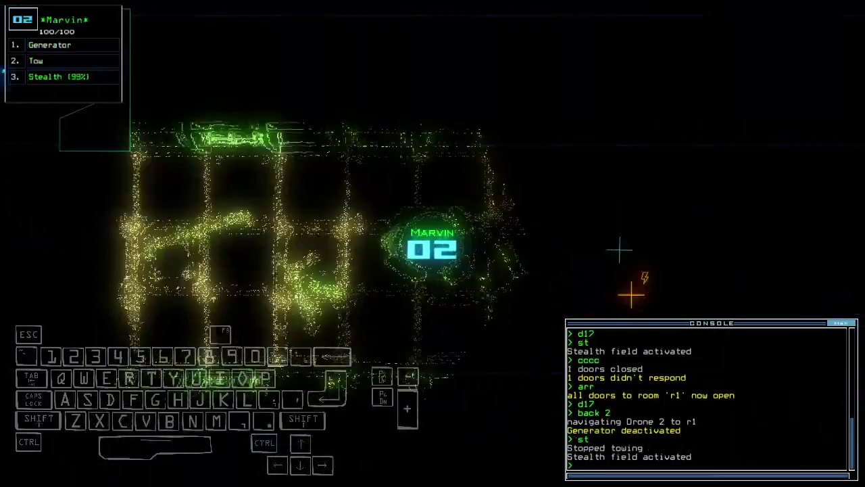
{"action": "type", "text": "tow"}
- Tow with drone 2 to the airlock, enable drone 3's stealth, and stop towing
{"action": "key", "text": "Return"}
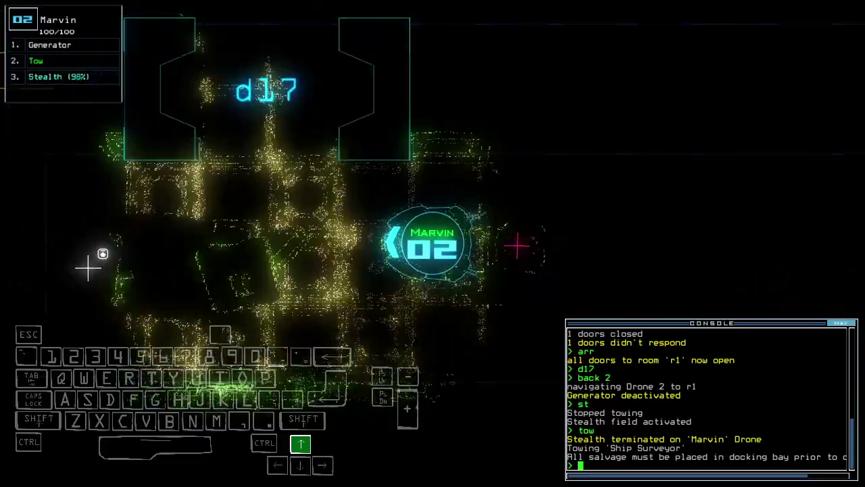
{"action": "key", "text": "Up"}
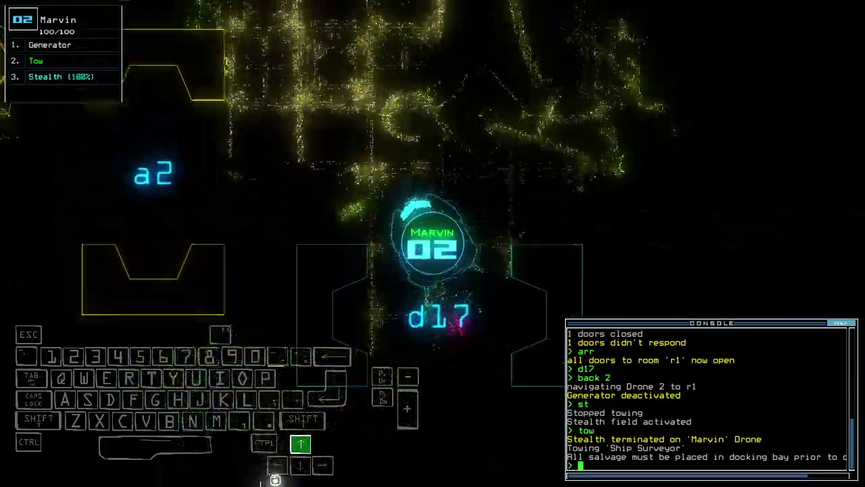
{"action": "key", "text": "Left"}
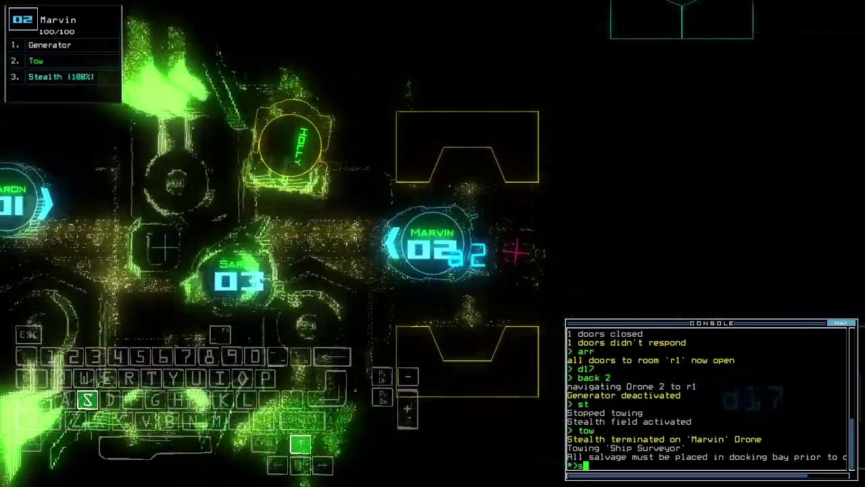
{"action": "type", "text": "stealth 3"}
{"action": "key", "text": "Return"}
{"action": "type", "text": "tow"}
{"action": "key", "text": "Return"}
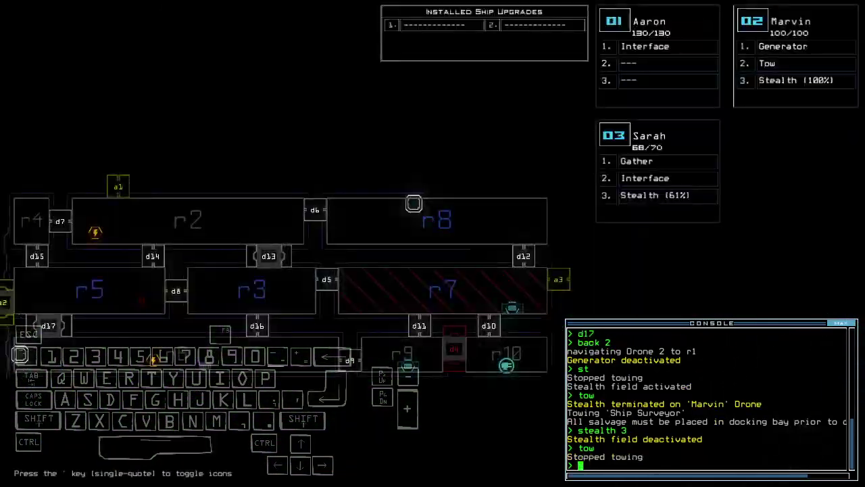
{"action": "type", "text": "ra"}
- Close all doors to r1 and undock with 'out' to end the run
{"action": "key", "text": "Return"}
{"action": "key", "text": "Left"}
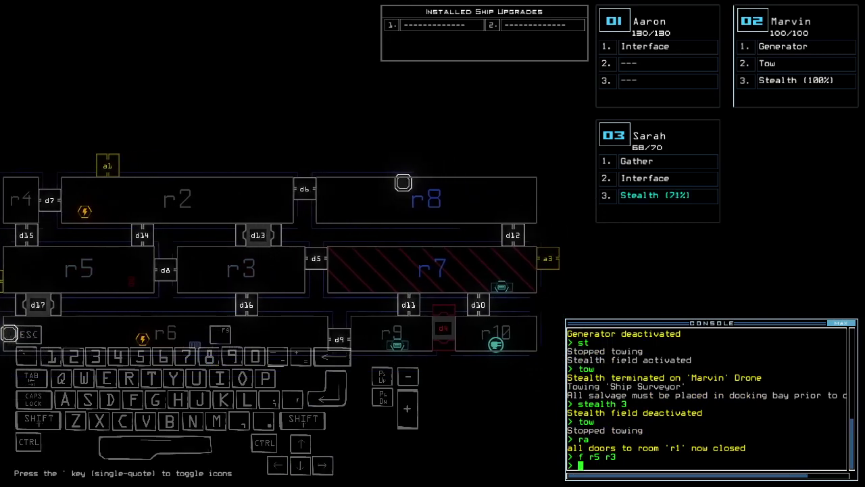
{"action": "key", "text": "Left"}
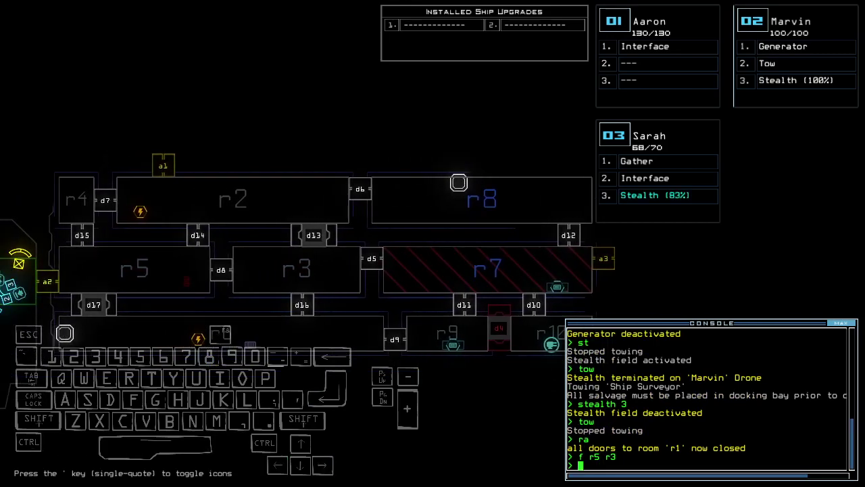
{"action": "type", "text": "out"}
{"action": "key", "text": "Return"}
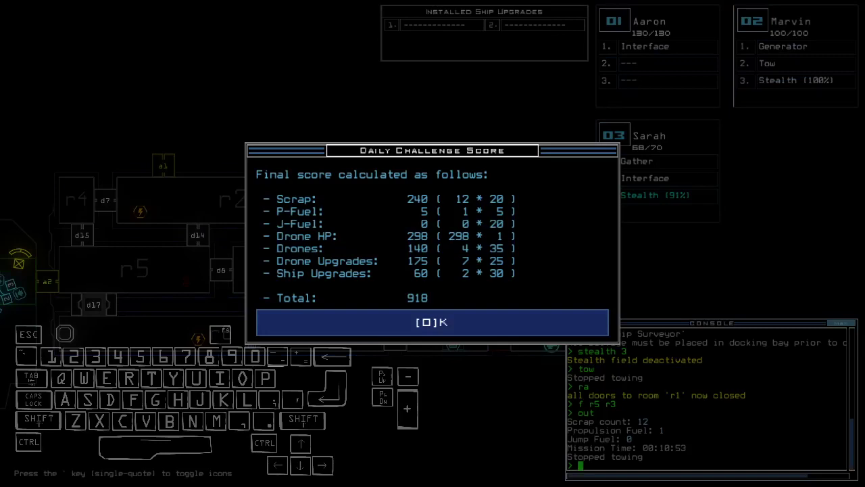
- Accept the 918-point score summary to show the 01/08/2023 Daily Leaderboard
{"action": "key", "text": "o"}
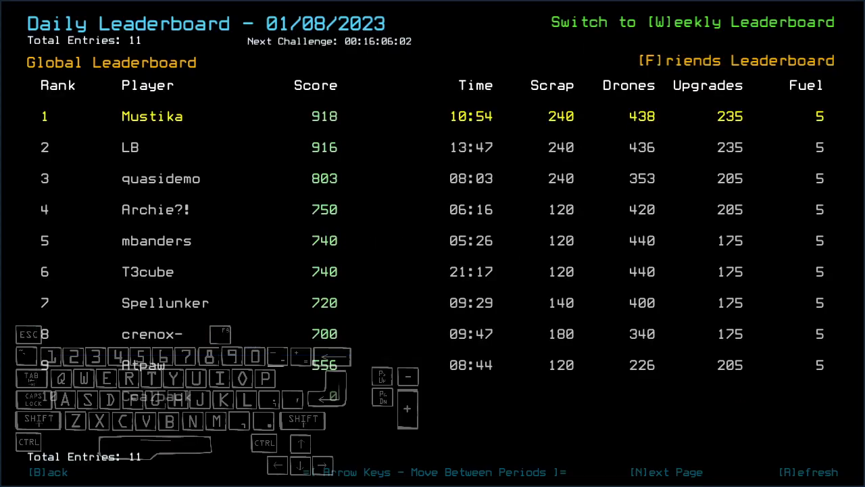